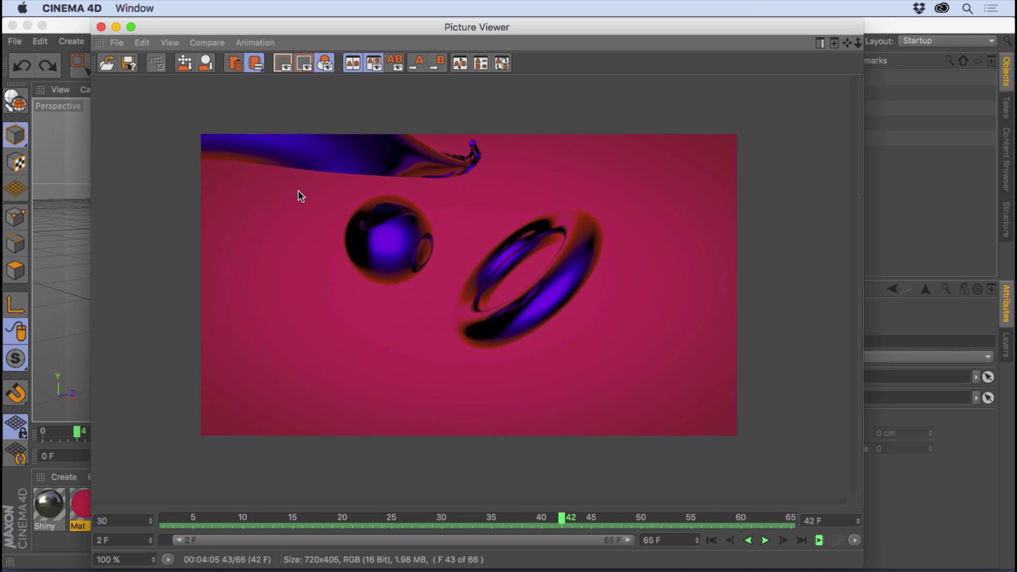
# Close the rendered preview and delete the Connector object from the scene.
pyautogui.click(100, 27)
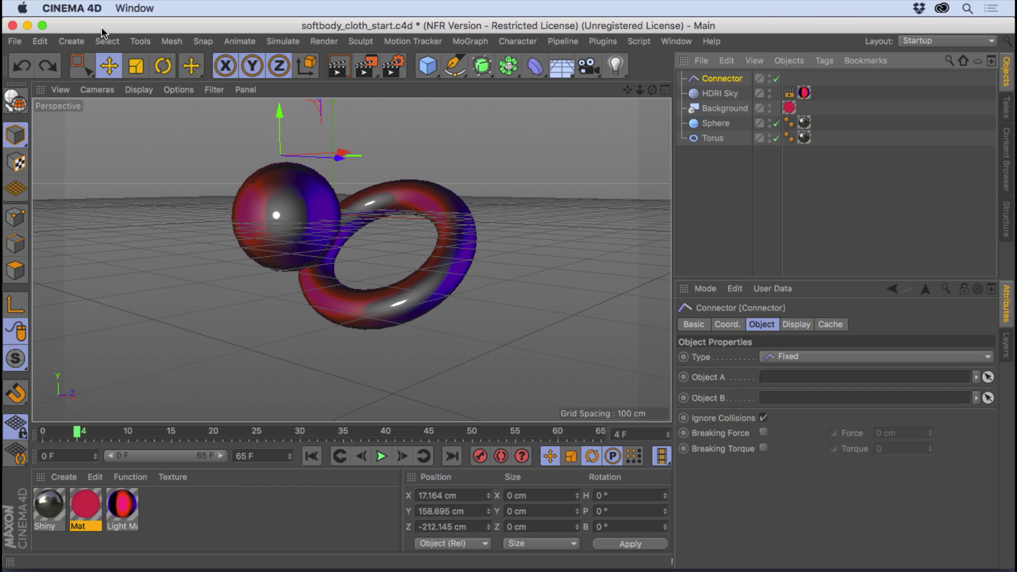
pyautogui.click(470, 254)
pyautogui.click(288, 240)
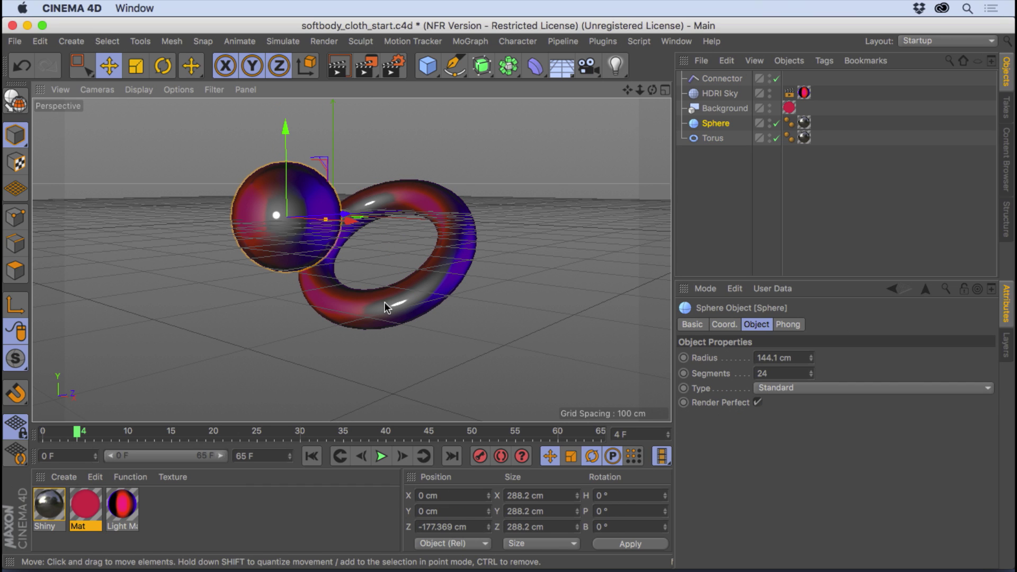
pyautogui.click(717, 78)
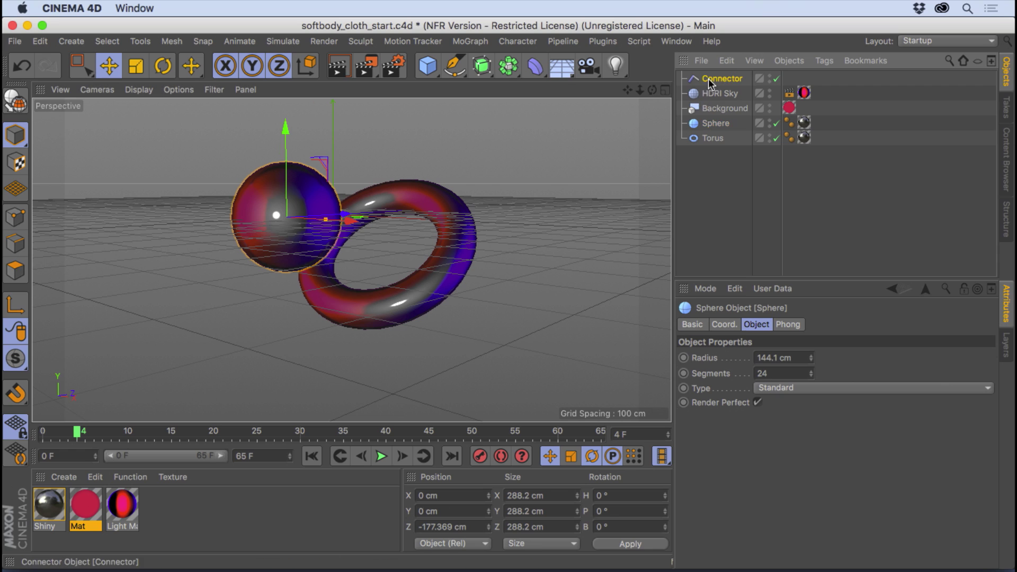
pyautogui.press('Delete')
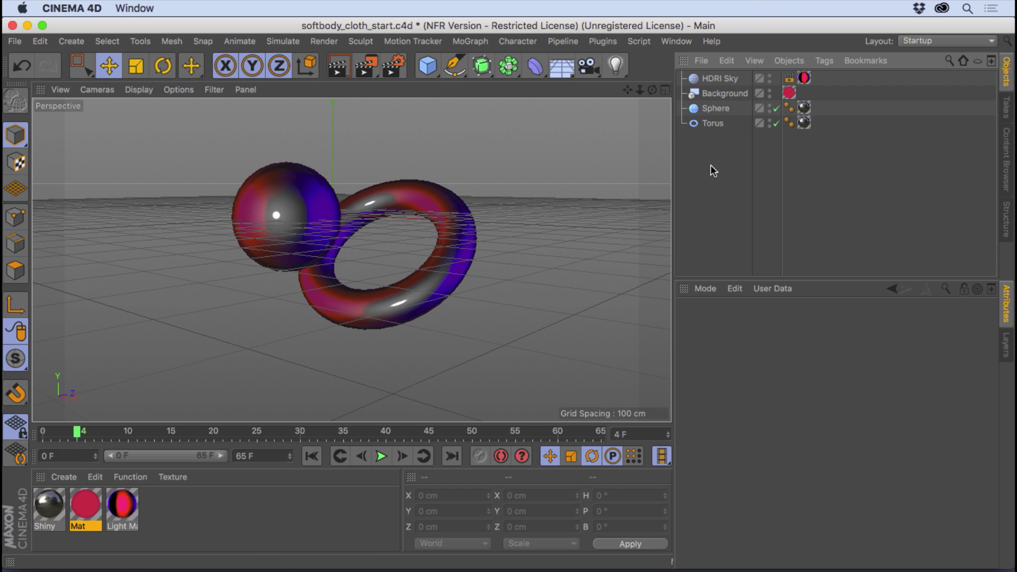
# Add a plane to the scene and set its width and height to 1000 cm.
pyautogui.moveTo(428, 65); pyautogui.dragTo(547, 110)
pyautogui.keyDown('alt'); pyautogui.moveTo(352, 259); pyautogui.dragTo(368, 284); pyautogui.keyUp('alt')
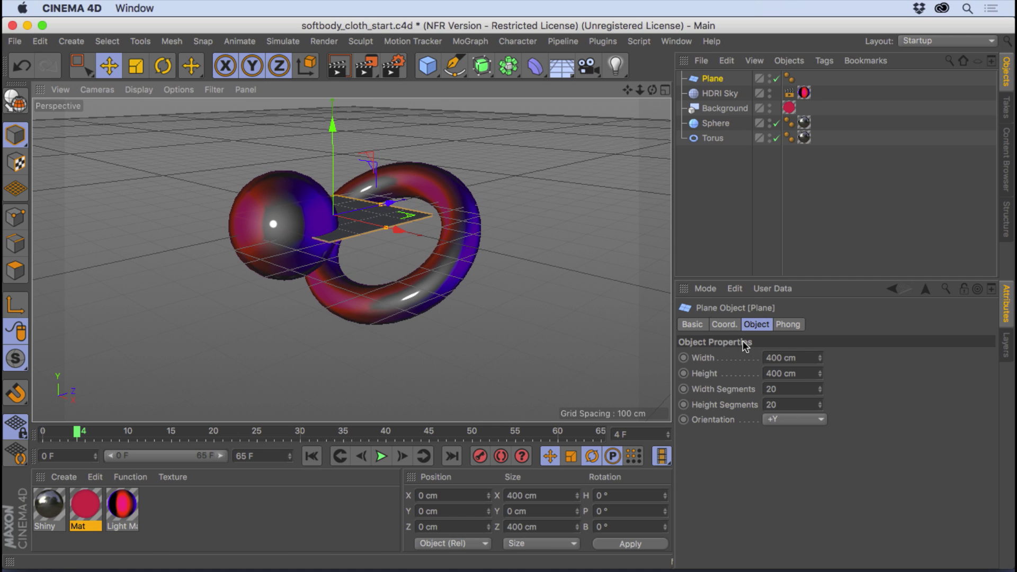
pyautogui.click(745, 345)
pyautogui.press('Tab')
pyautogui.write('1000')
pyautogui.press('Tab')
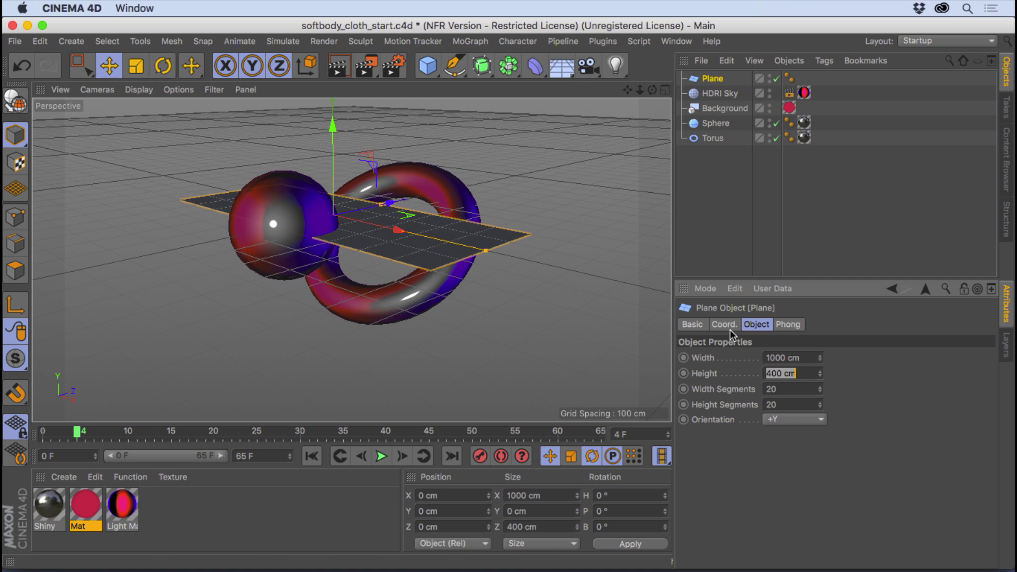
pyautogui.write('1000')
pyautogui.press('Return')
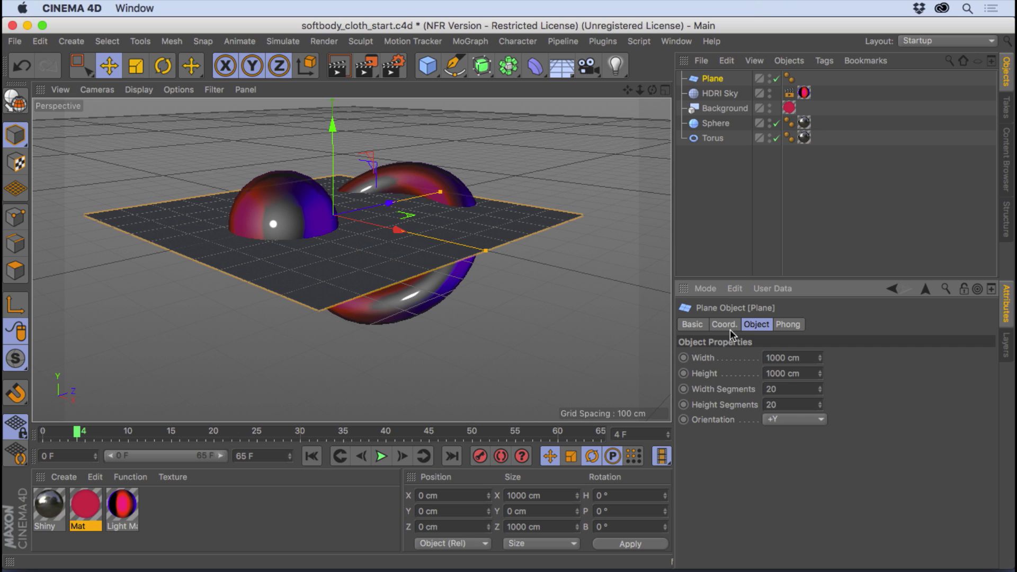
# Set the plane's width segments and height segments to 50 each.
pyautogui.doubleClick(769, 388)
pyautogui.write('50')
pyautogui.press('Tab')
pyautogui.write('50')
pyautogui.press('Return')
# Raise the plane above the sphere and torus to about Y 247 cm, Z 82 cm, and tilt it to about 10° pitch.
pyautogui.keyDown('alt'); pyautogui.moveTo(367, 190); pyautogui.dragTo(373, 80); pyautogui.keyUp('alt')
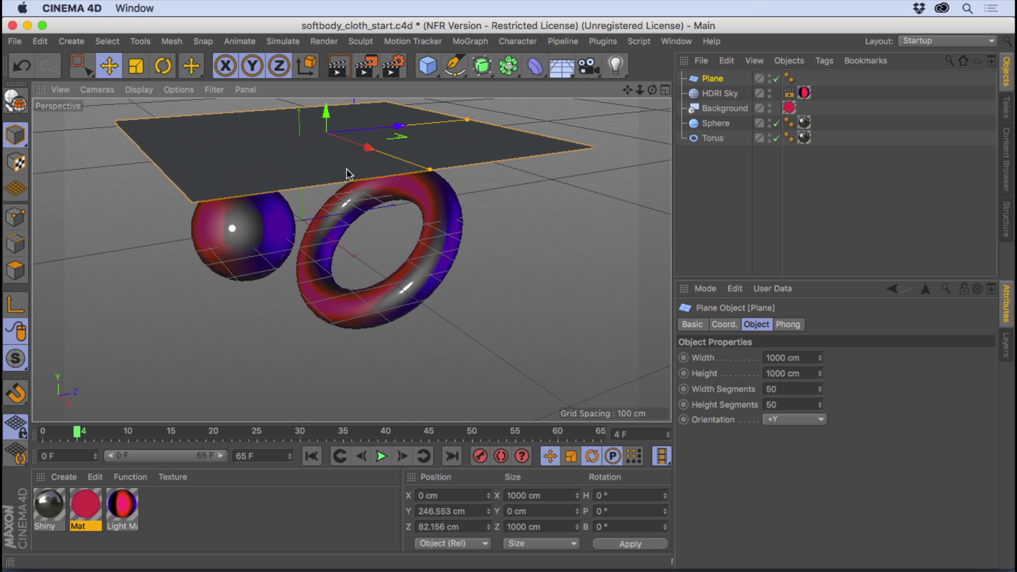
pyautogui.keyDown('alt'); pyautogui.moveTo(348, 175); pyautogui.dragTo(326, 138); pyautogui.keyUp('alt')
pyautogui.press('r')
pyautogui.keyDown('alt'); pyautogui.moveTo(374, 189); pyautogui.dragTo(380, 177); pyautogui.keyUp('alt')
pyautogui.press('e')
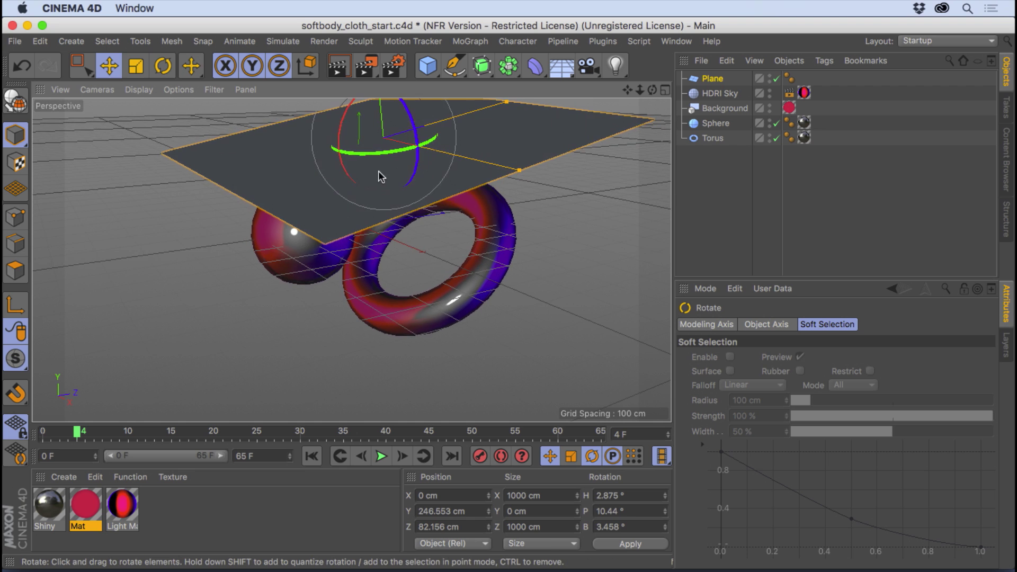
# Rotate the plane further to about H 10°, P 13°, B 9° and shift it to about Y 243 cm, Z 63 cm.
pyautogui.keyDown('alt'); pyautogui.moveTo(379, 172); pyautogui.dragTo(382, 199, button='middle'); pyautogui.keyUp('alt')
pyautogui.moveTo(429, 150); pyautogui.dragTo(424, 152)
pyautogui.press('r')
pyautogui.moveTo(367, 169); pyautogui.dragTo(376, 176)
pyautogui.press('e')
pyautogui.keyDown('alt'); pyautogui.moveTo(409, 212); pyautogui.dragTo(352, 260); pyautogui.keyUp('alt')
pyautogui.keyDown('alt'); pyautogui.moveTo(352, 260); pyautogui.dragTo(356, 234); pyautogui.keyUp('alt')
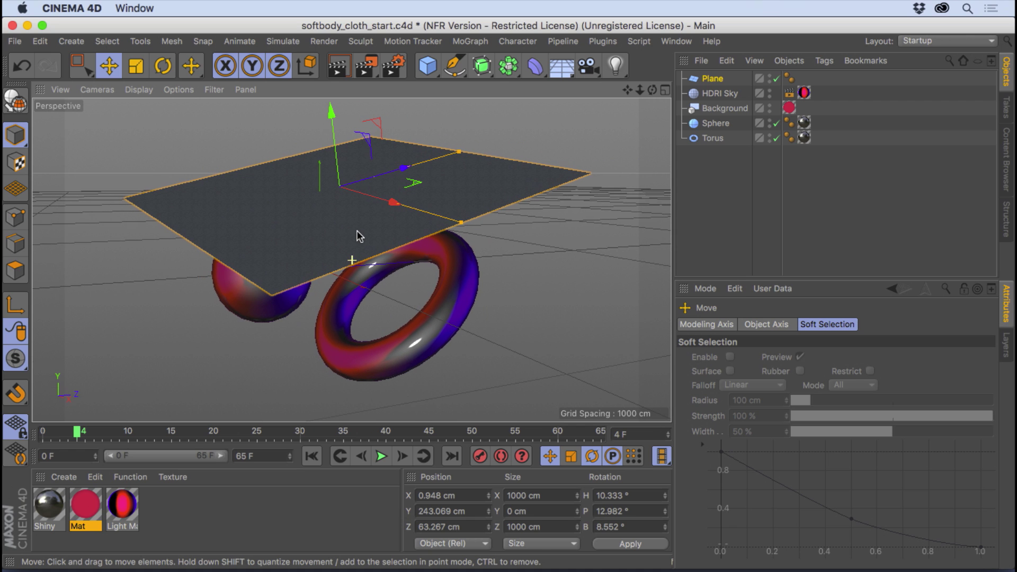
# Apply a Collider Body simulation tag to both the sphere and the torus.
pyautogui.click(722, 168)
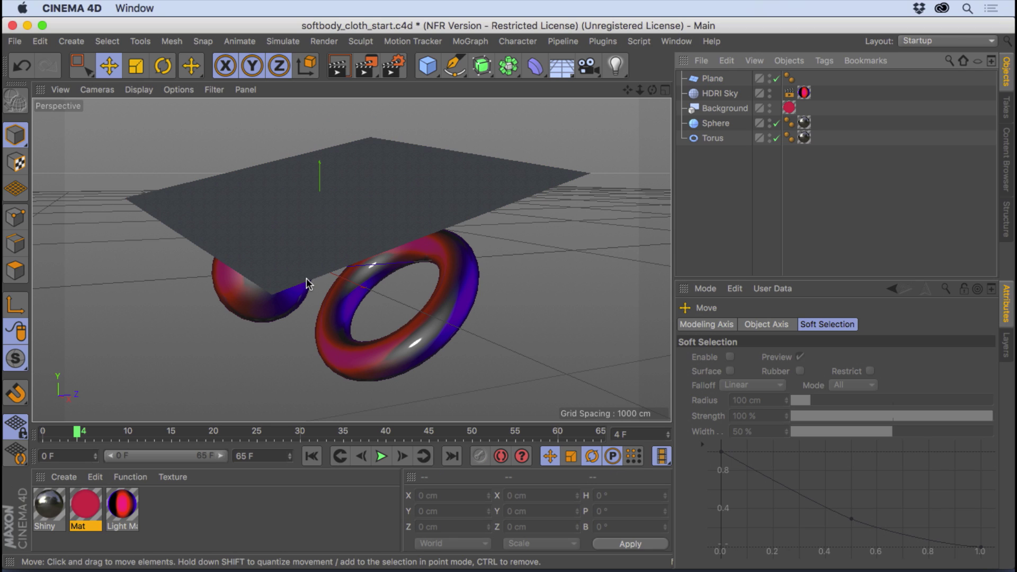
pyautogui.moveTo(713, 165); pyautogui.dragTo(712, 126)
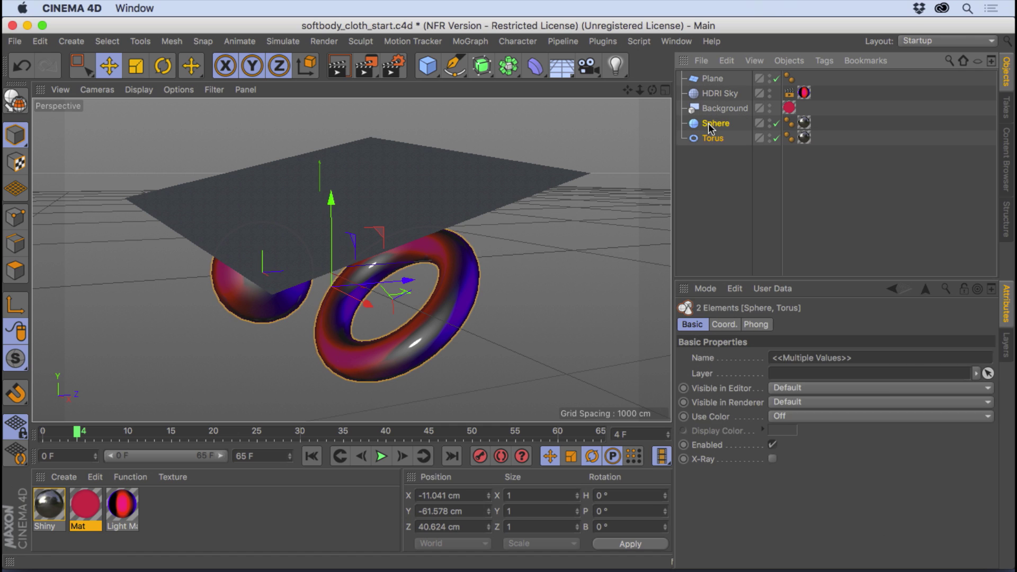
pyautogui.rightClick(712, 127)
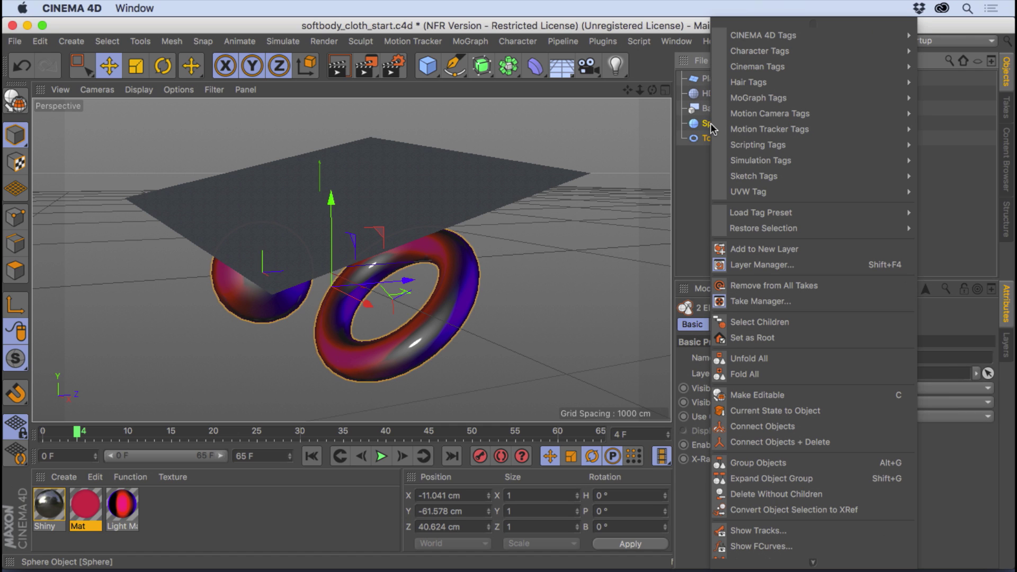
pyautogui.moveTo(741, 52)
pyautogui.moveTo(778, 160)
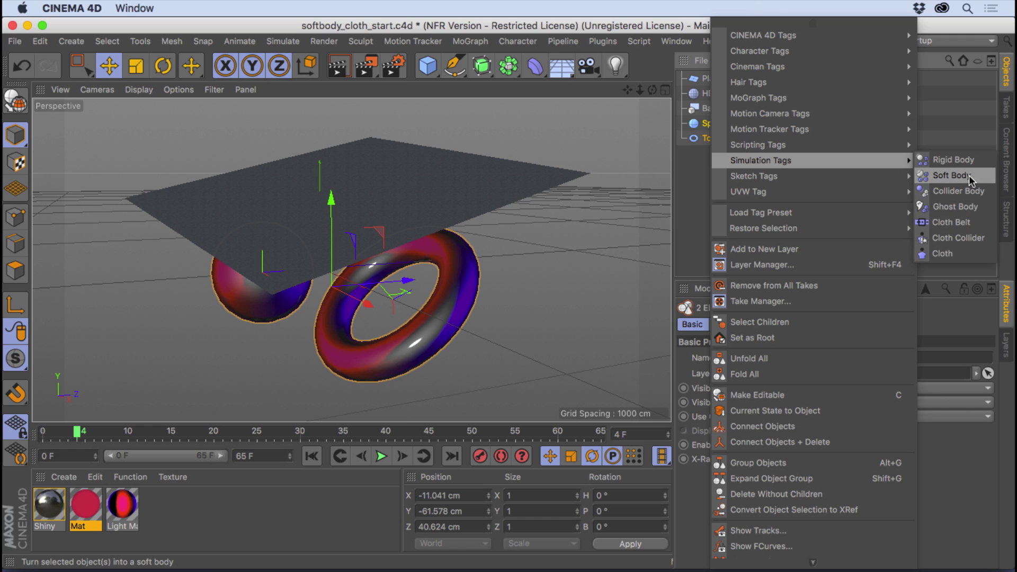
pyautogui.click(973, 193)
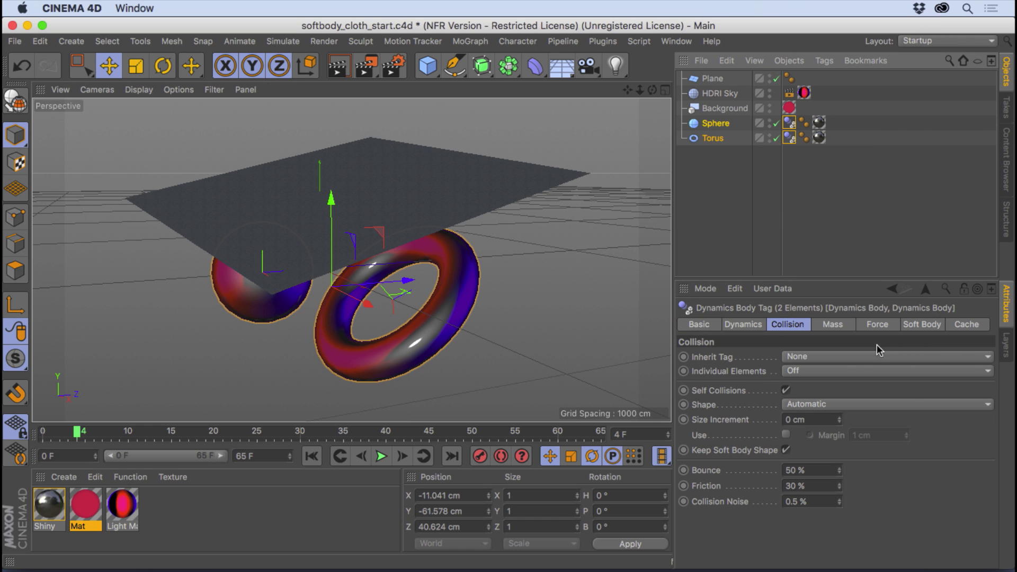
# Set the collision shape of the sphere's and torus's collider tags to Static Mesh.
pyautogui.click(810, 405)
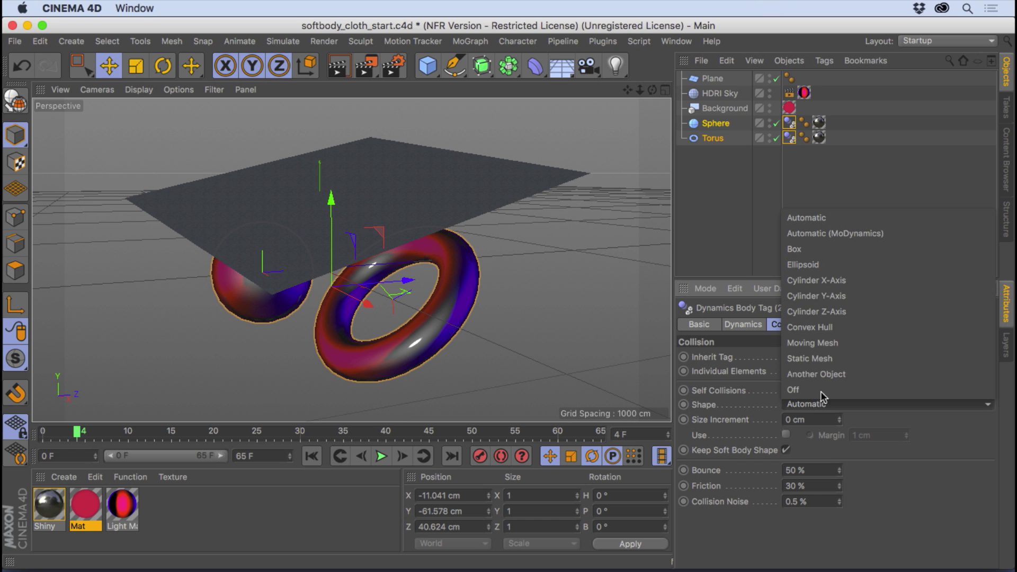
pyautogui.click(835, 357)
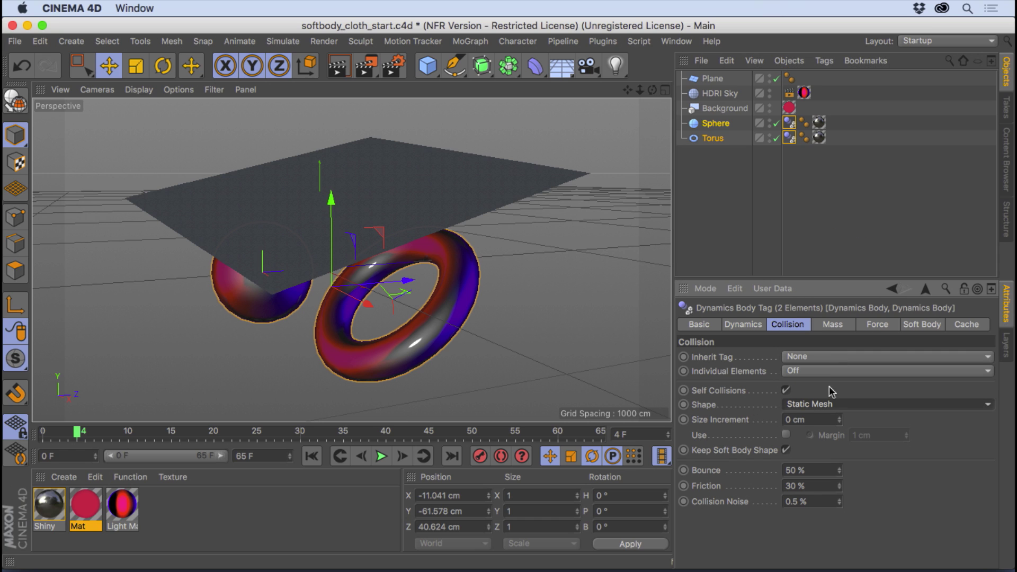
pyautogui.click(790, 404)
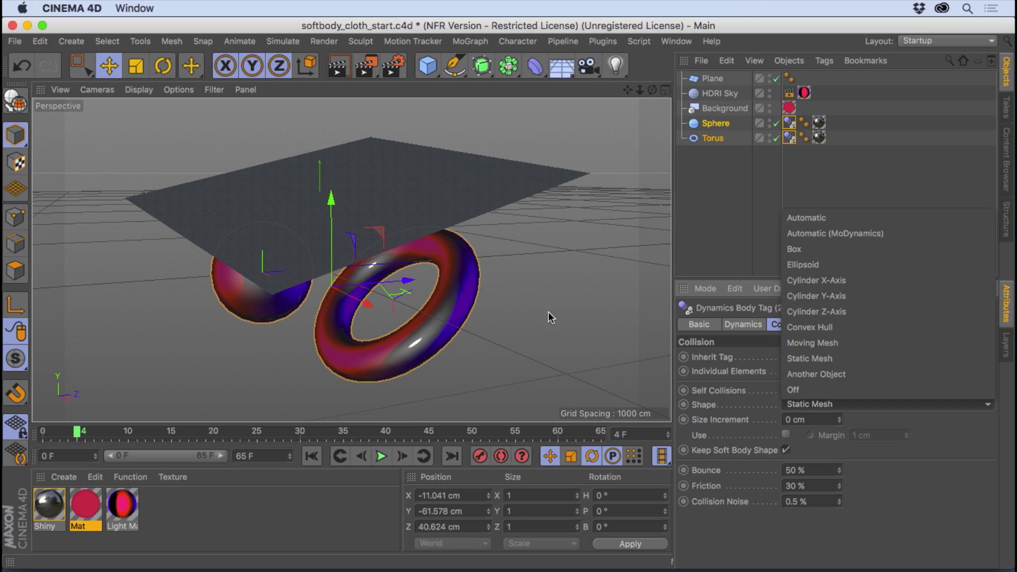
pyautogui.click(869, 358)
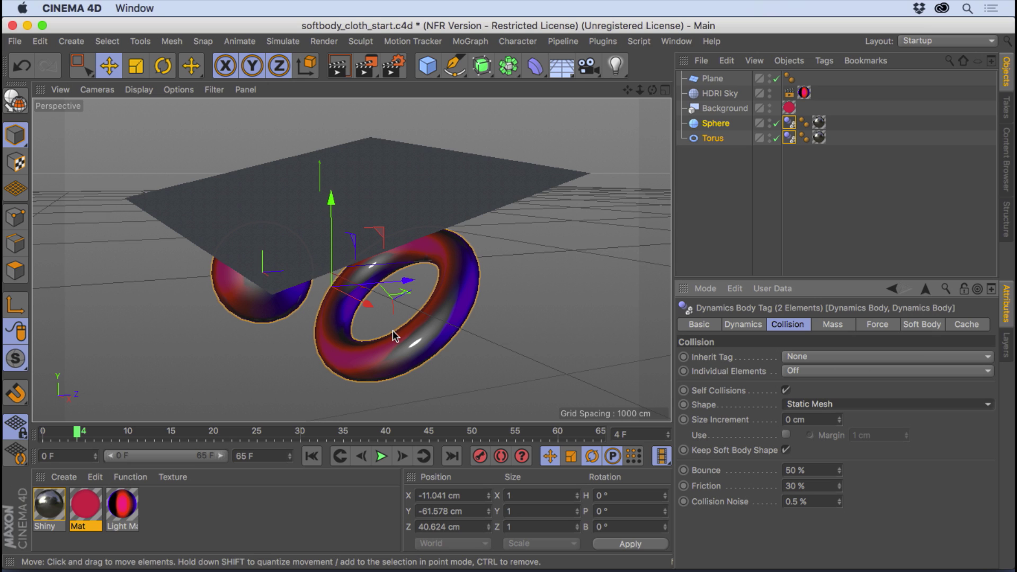
# Apply a Soft Body simulation tag to the plane and enlarge the area showing its attributes.
pyautogui.click(414, 194)
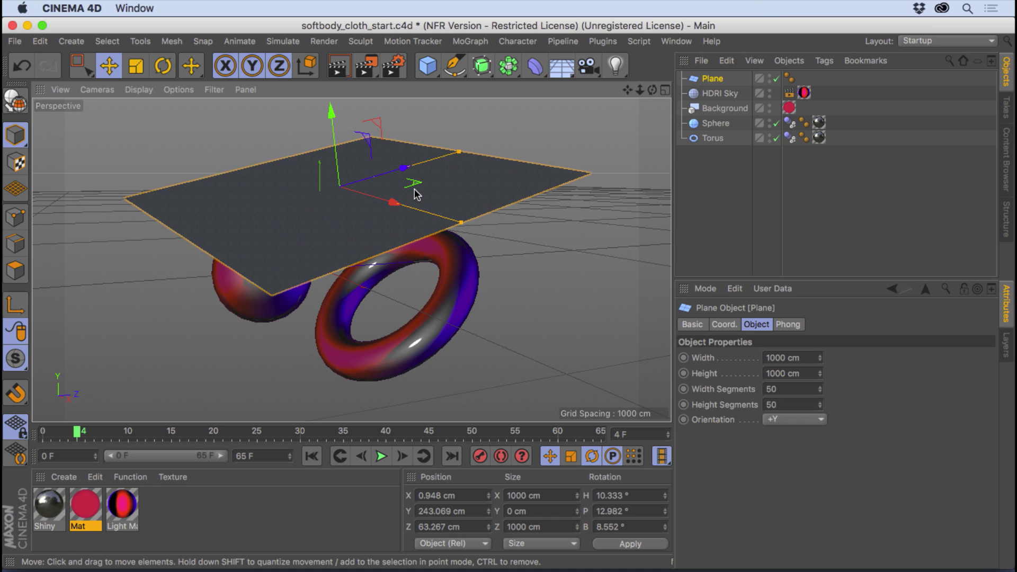
pyautogui.keyDown('alt'); pyautogui.moveTo(361, 236); pyautogui.dragTo(489, 222); pyautogui.keyUp('alt')
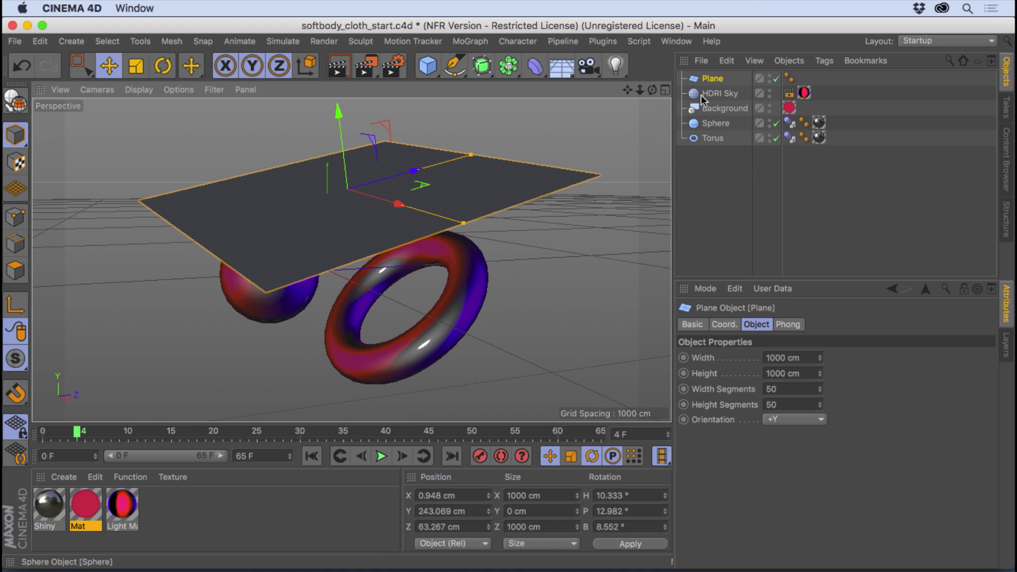
pyautogui.rightClick(710, 79)
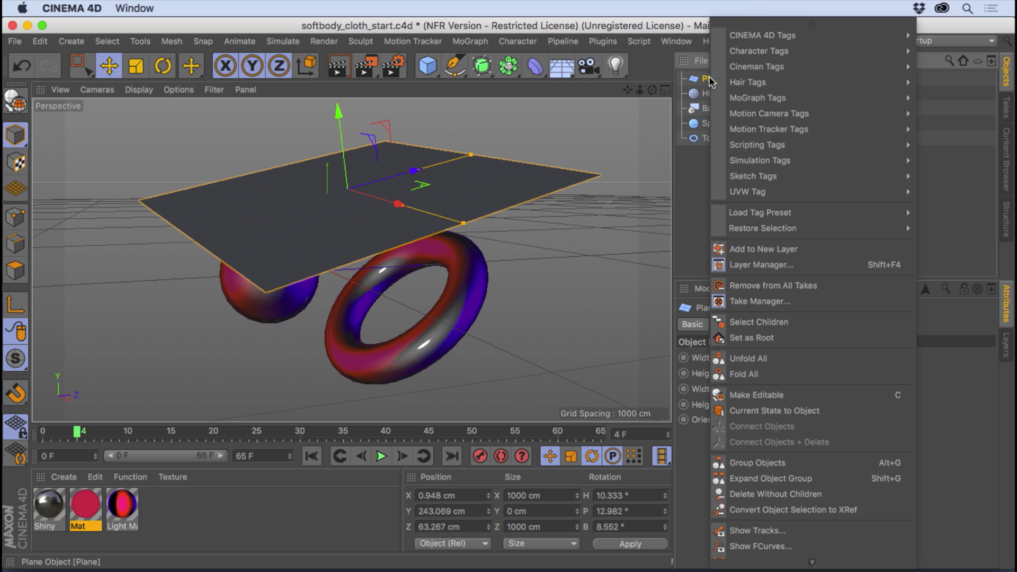
pyautogui.moveTo(755, 161)
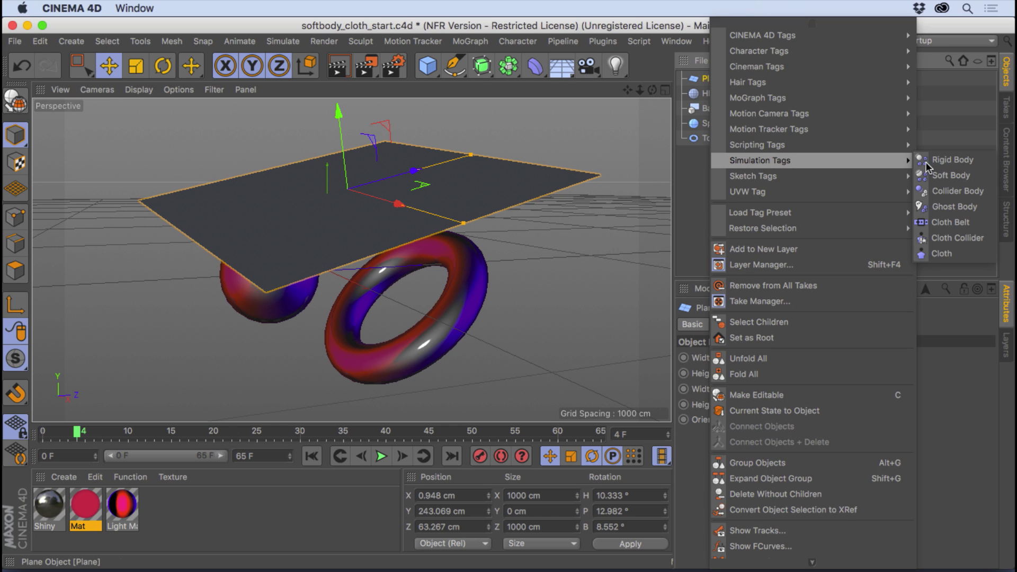
pyautogui.click(959, 177)
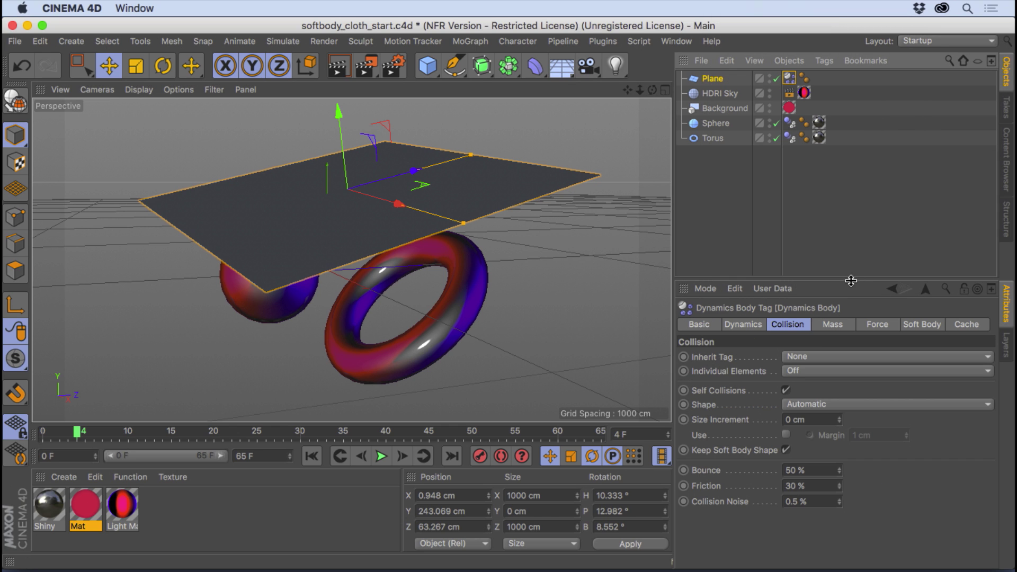
pyautogui.moveTo(854, 280); pyautogui.dragTo(867, 217)
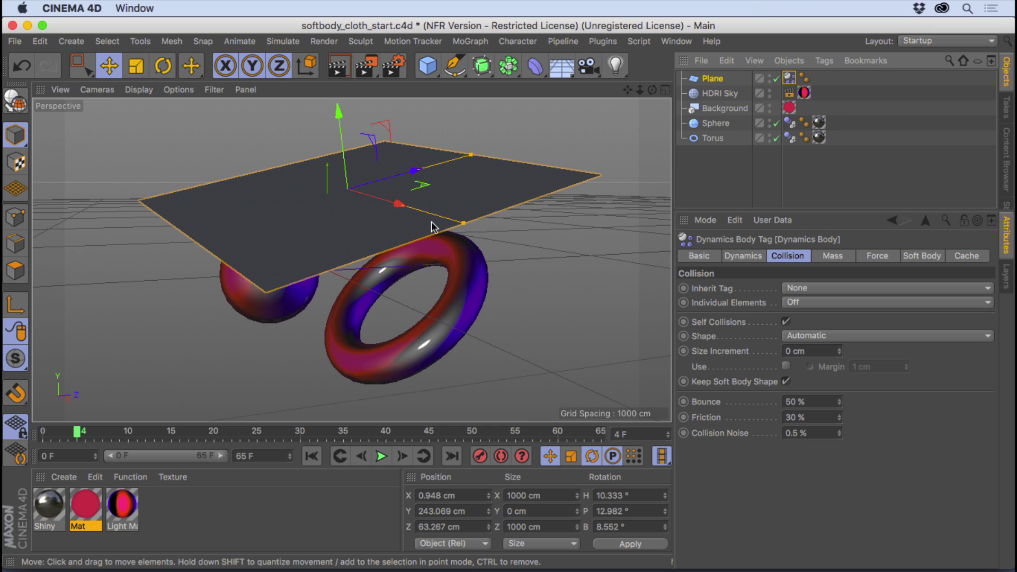
# Play the simulation from the first frame to preview the plane falling onto the sphere and torus, and stop playback.
pyautogui.keyDown('alt'); pyautogui.moveTo(430, 225); pyautogui.dragTo(419, 223); pyautogui.keyUp('alt')
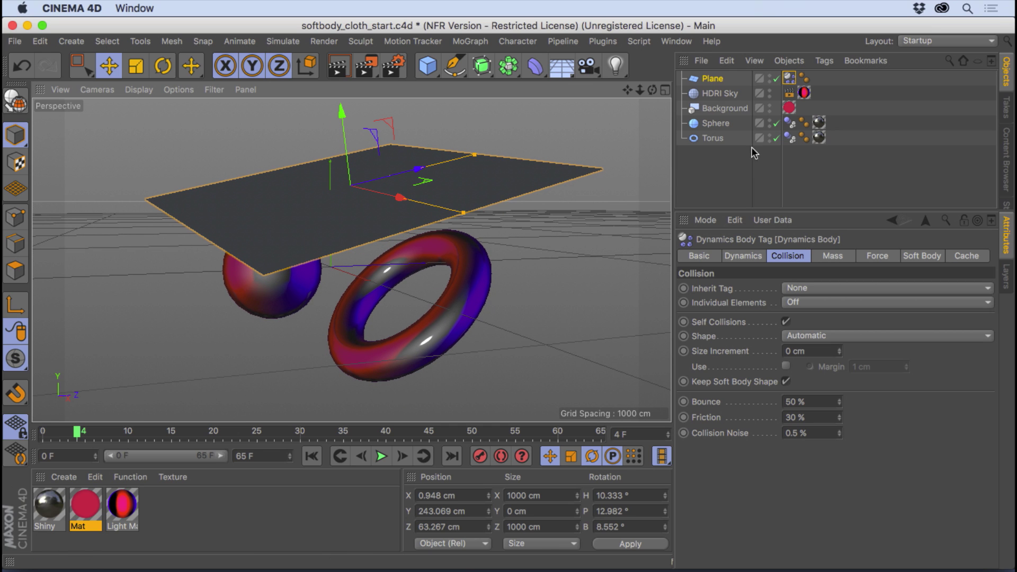
pyautogui.click(311, 455)
pyautogui.click(382, 456)
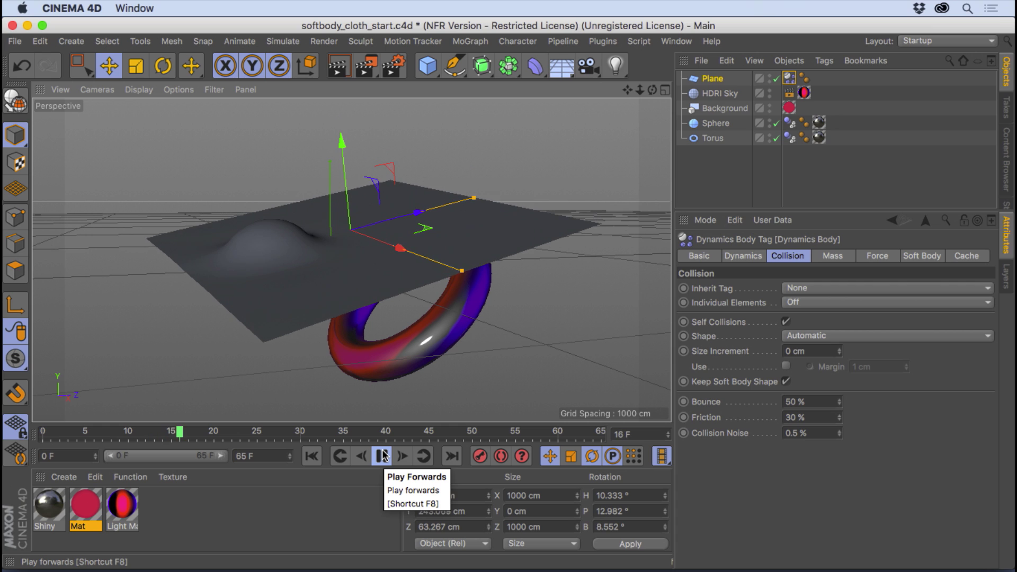
pyautogui.click(382, 456)
# In the project's expert dynamics settings, set Steps per Frame to 5 and reset Maximum Solver Iterations per Step to its default of 10.
pyautogui.hotkey('ctrl', 'd')
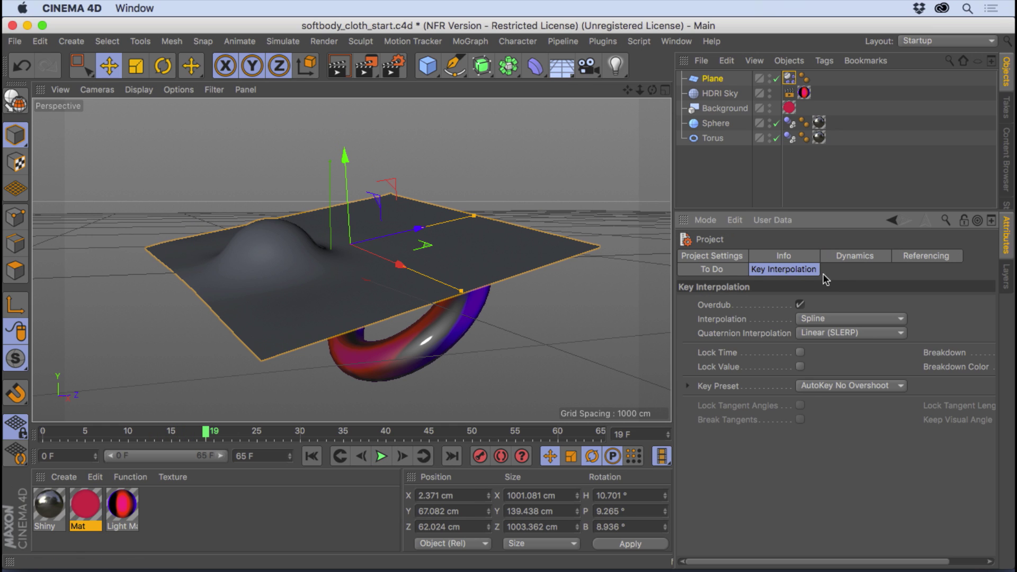
pyautogui.click(712, 269)
pyautogui.click(853, 254)
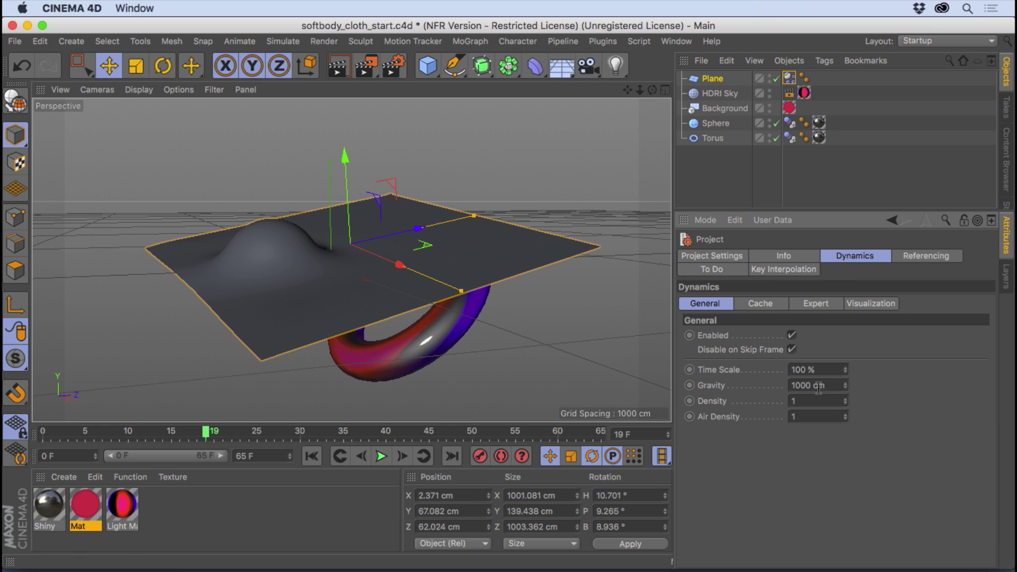
pyautogui.click(816, 303)
pyautogui.moveTo(873, 404); pyautogui.dragTo(774, 396)
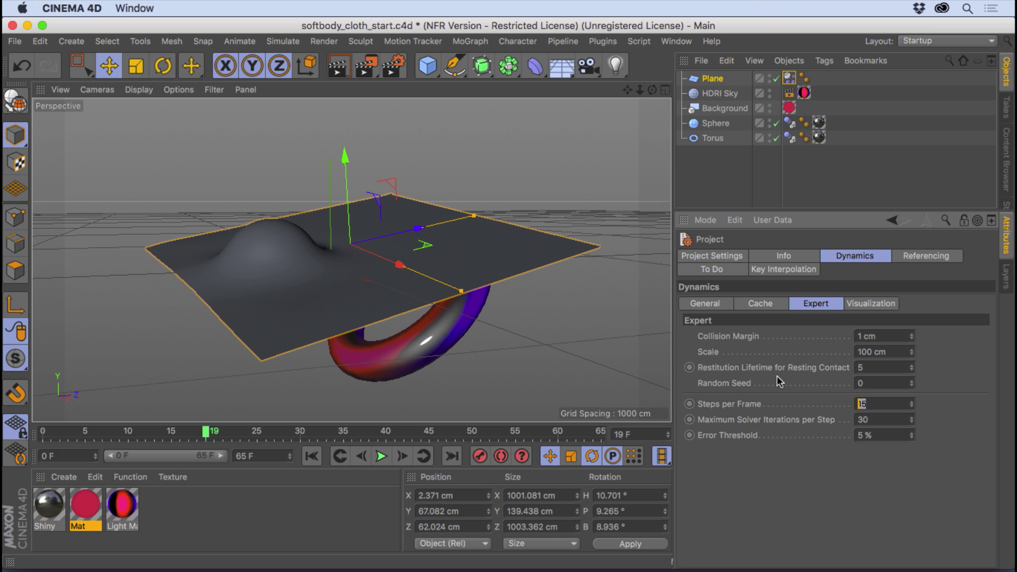
pyautogui.write('5')
pyautogui.press('Tab')
pyautogui.write('15')
pyautogui.press('Return')
pyautogui.rightClick(737, 421)
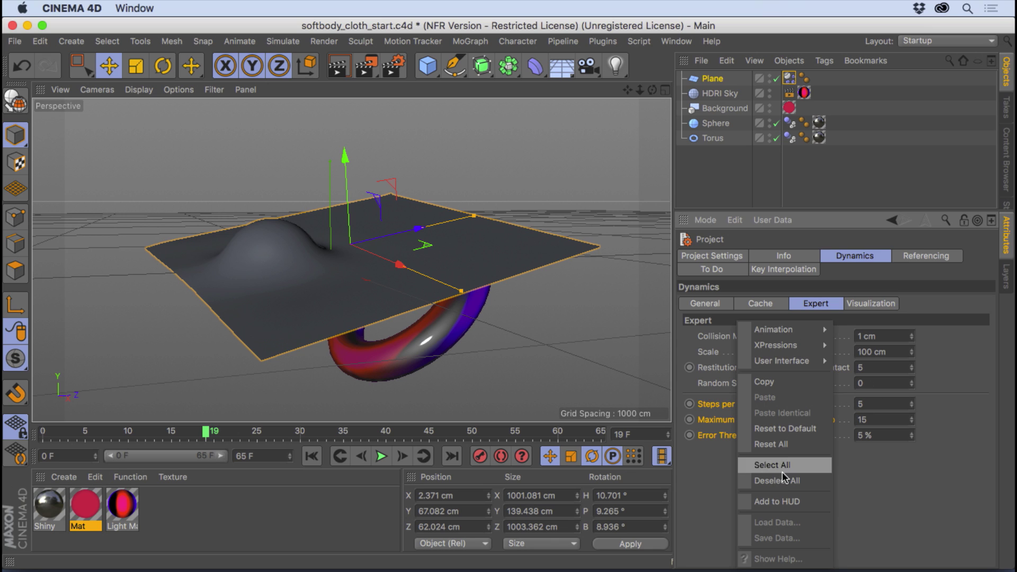
pyautogui.click(782, 429)
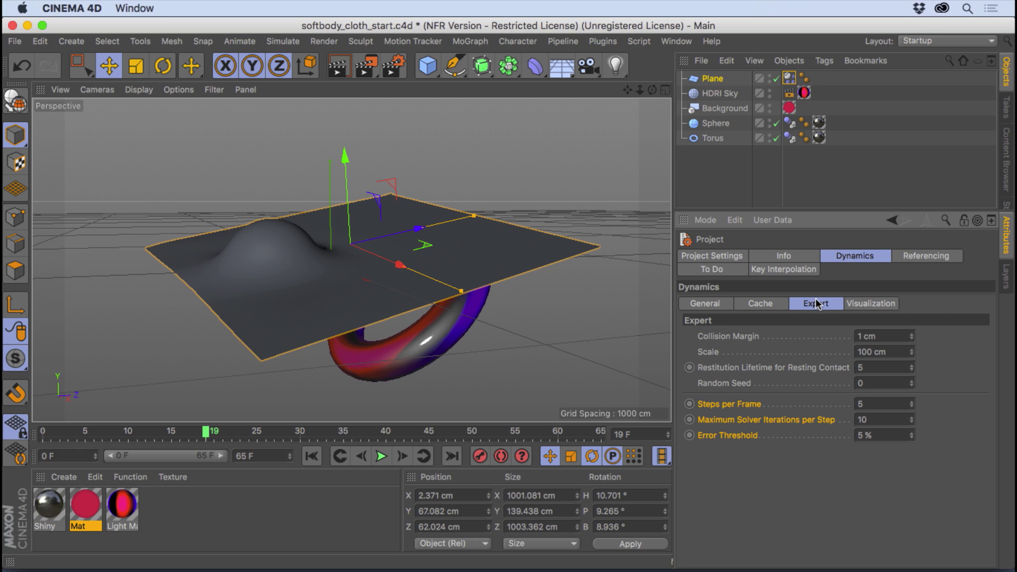
# Deselect the plane and replay the simulation from the first frame to check the draping with the new dynamics settings.
pyautogui.click(772, 186)
pyautogui.click(311, 456)
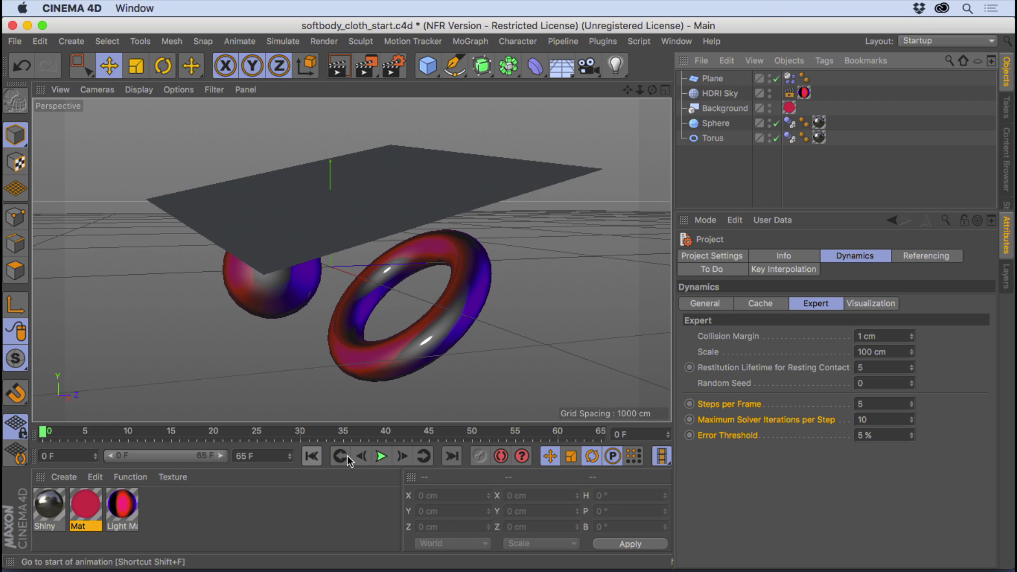
pyautogui.click(381, 456)
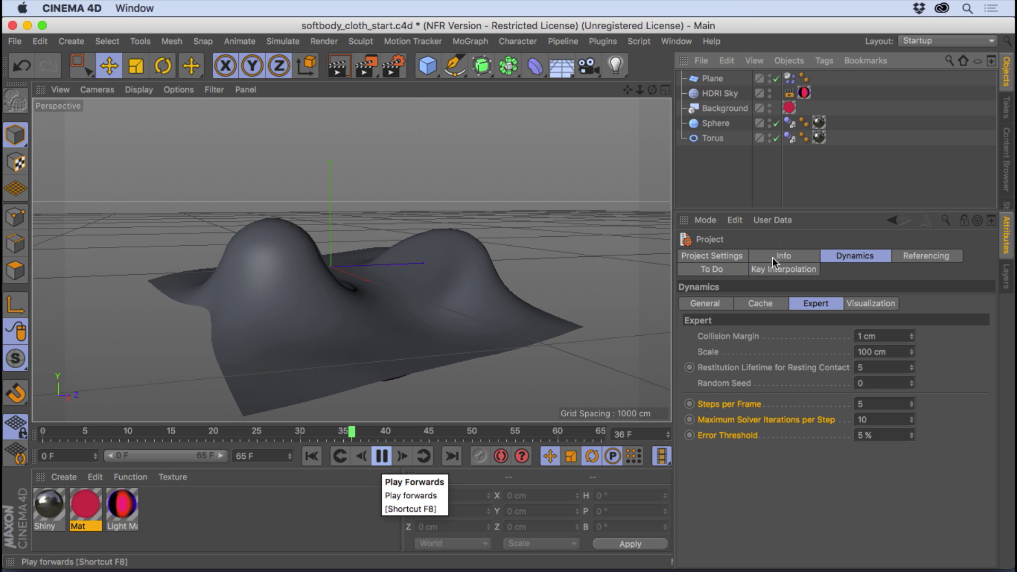
# Return the animation to the first frame and enlarge the area showing the plane's Dynamics Body tag attributes.
pyautogui.click(789, 78)
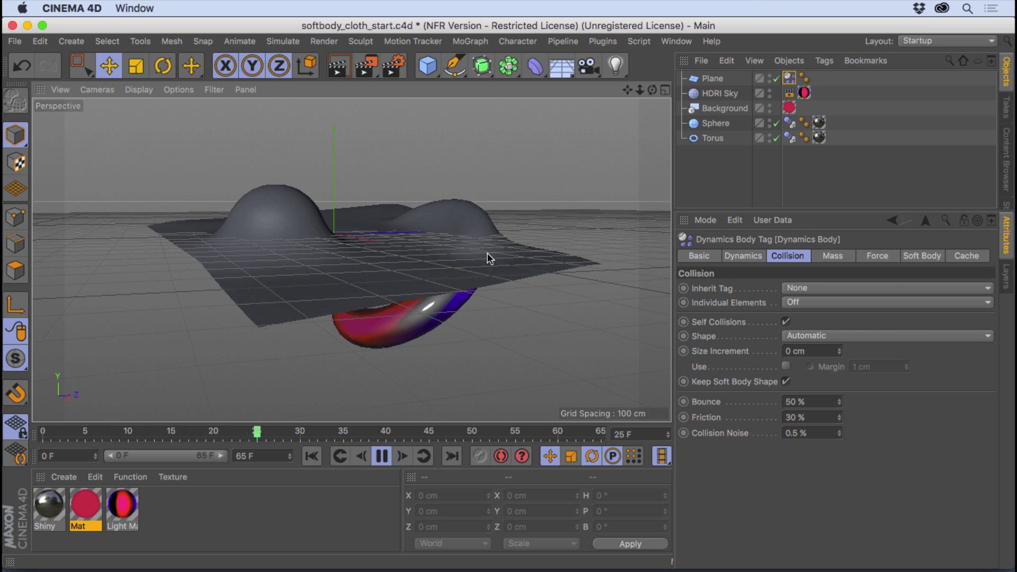
pyautogui.click(312, 456)
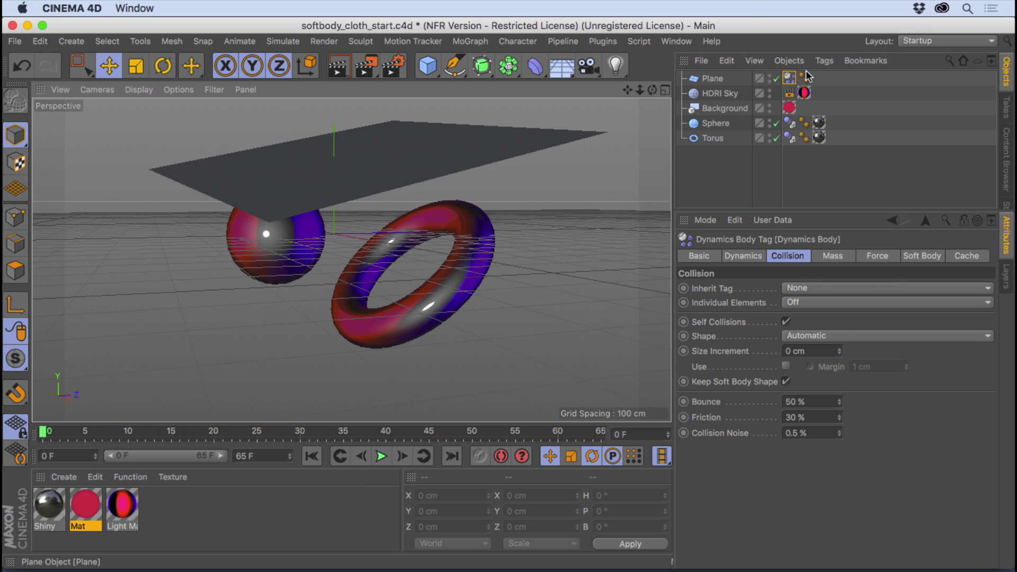
pyautogui.click(932, 259)
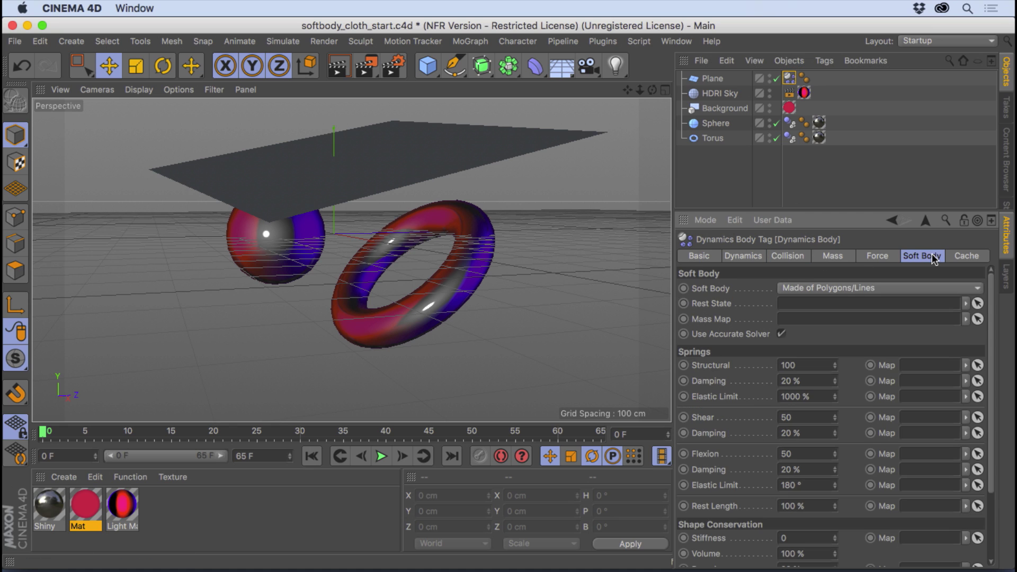
pyautogui.moveTo(867, 212); pyautogui.dragTo(854, 160)
# In the plane's Dynamics Body collision settings, set Bounce to 1% and Friction to 90%.
pyautogui.click(787, 171)
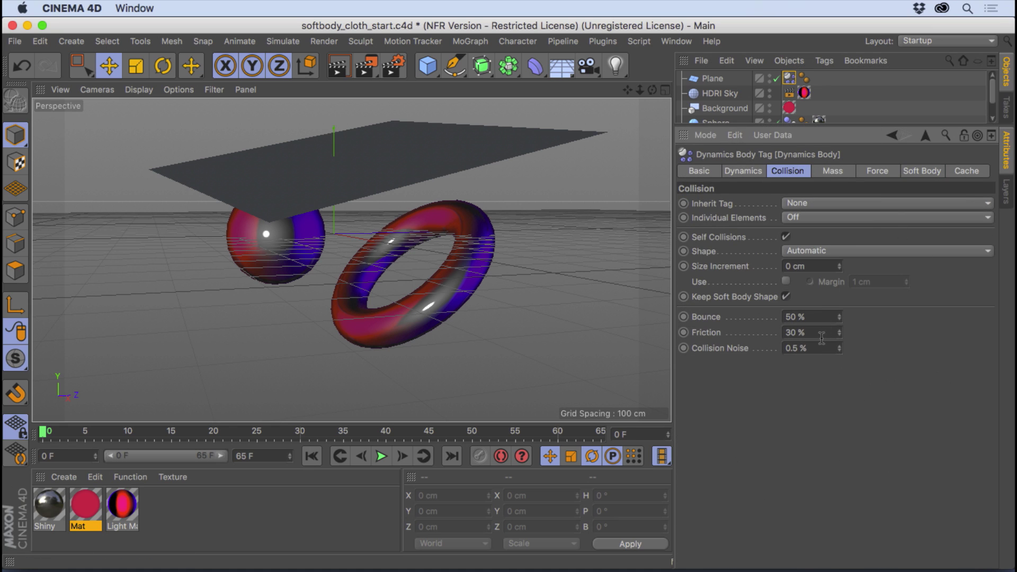
pyautogui.doubleClick(819, 317)
pyautogui.write('1')
pyautogui.press('Return')
pyautogui.doubleClick(809, 330)
pyautogui.write('90')
pyautogui.press('Return')
# Examine the Structural, Shear and Flexion spring settings of the plane's soft body tag.
pyautogui.click(873, 173)
pyautogui.click(943, 172)
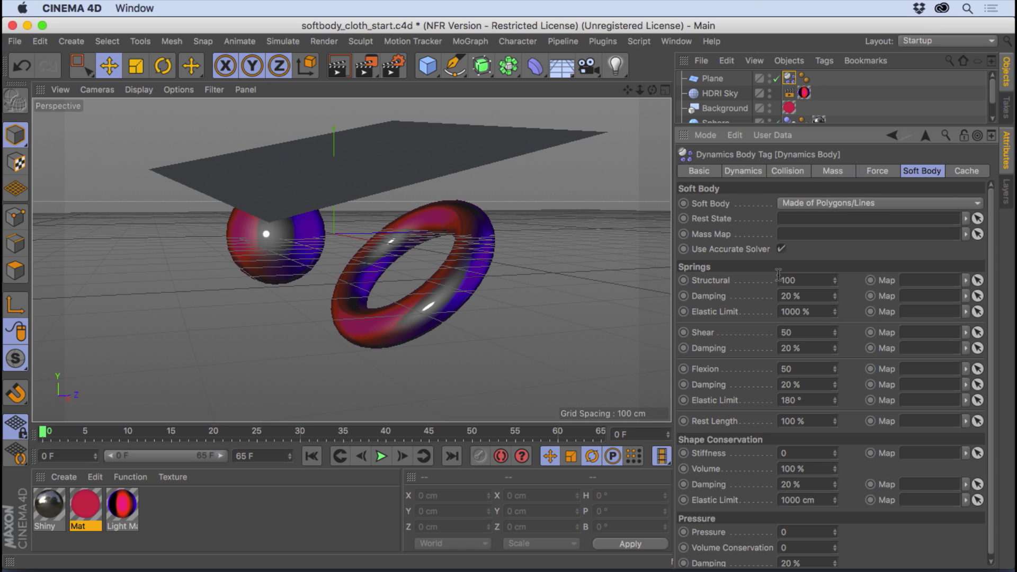
pyautogui.click(713, 278)
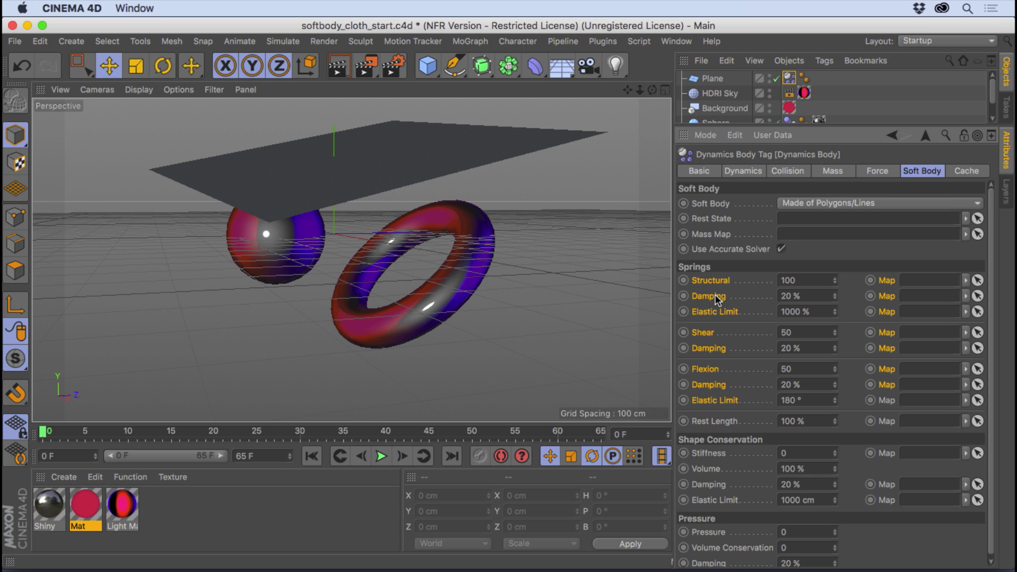
pyautogui.click(730, 285)
pyautogui.click(707, 333)
pyautogui.click(715, 370)
pyautogui.click(789, 332)
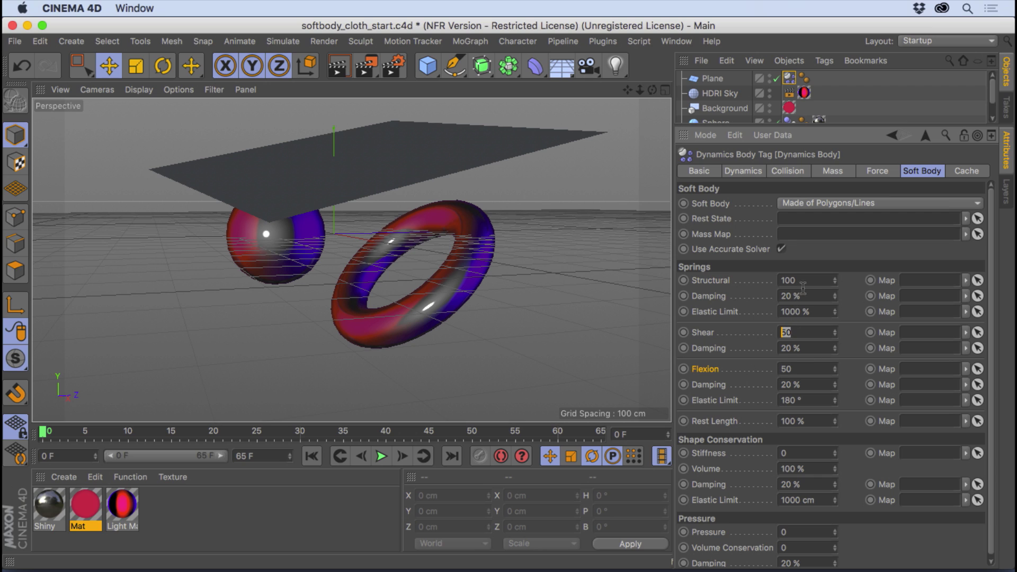
pyautogui.click(800, 281)
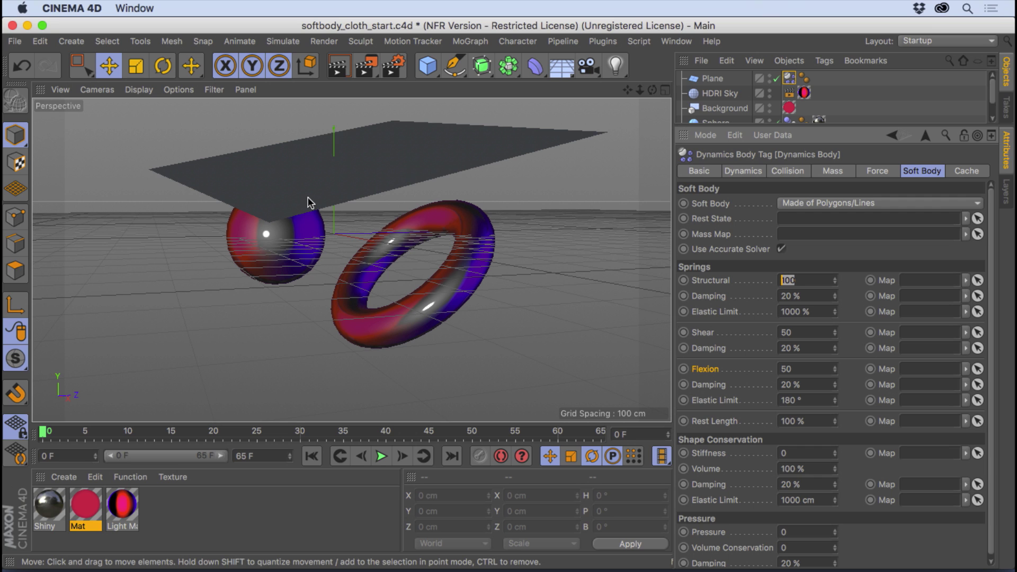
# Switch the viewport to Gouraud Shading (Lines) and inspect the plane's polygon grid that the structural springs follow.
pyautogui.click(138, 89)
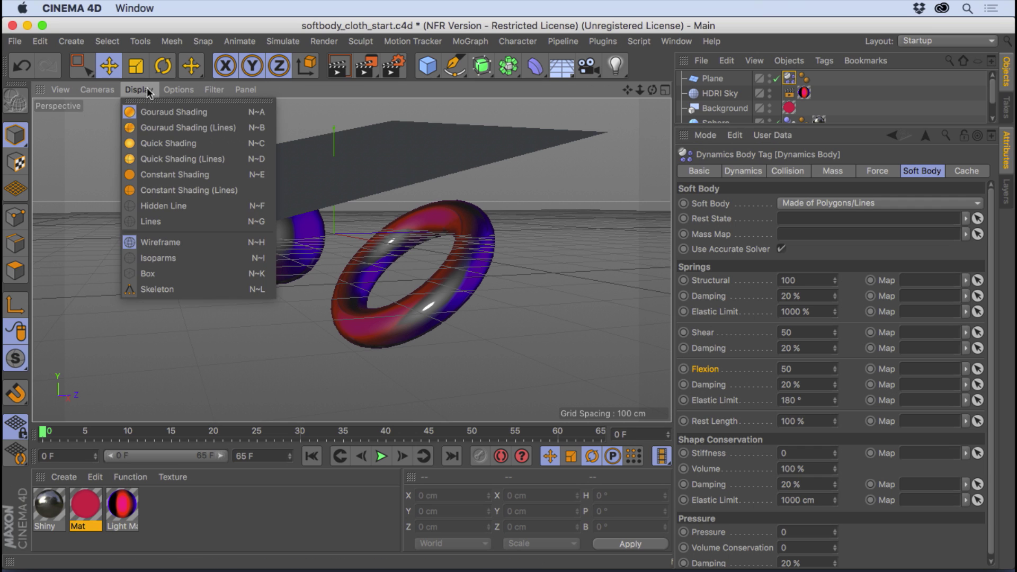
pyautogui.click(148, 127)
pyautogui.keyDown('alt'); pyautogui.moveTo(320, 172); pyautogui.dragTo(301, 235); pyautogui.keyUp('alt')
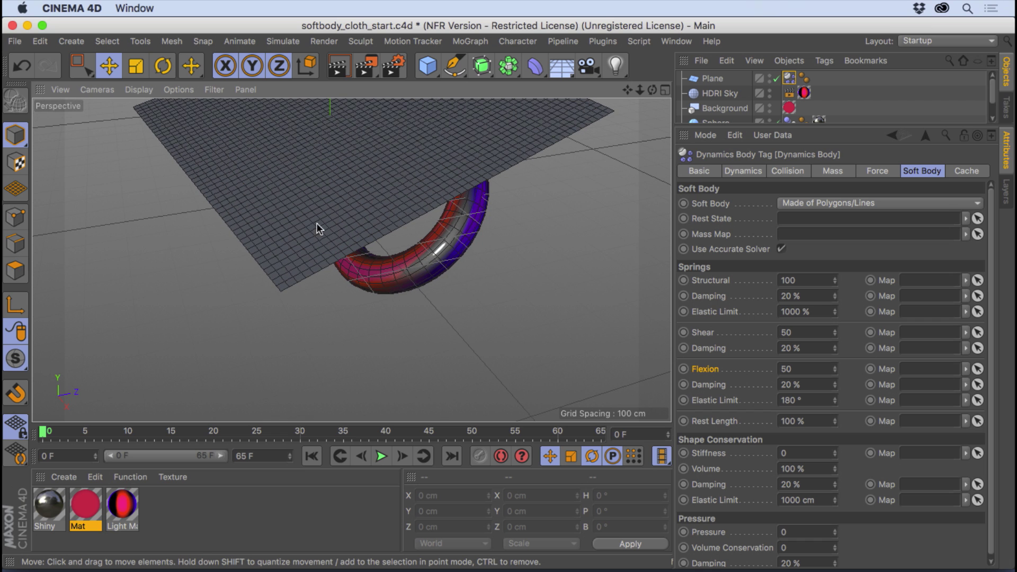
pyautogui.moveTo(304, 261)
pyautogui.keyDown('alt'); pyautogui.mouseDown(button='right')
pyautogui.moveTo(347, 258)
pyautogui.moveTo(322, 259)
pyautogui.mouseUp(button='right'); pyautogui.keyUp('alt')
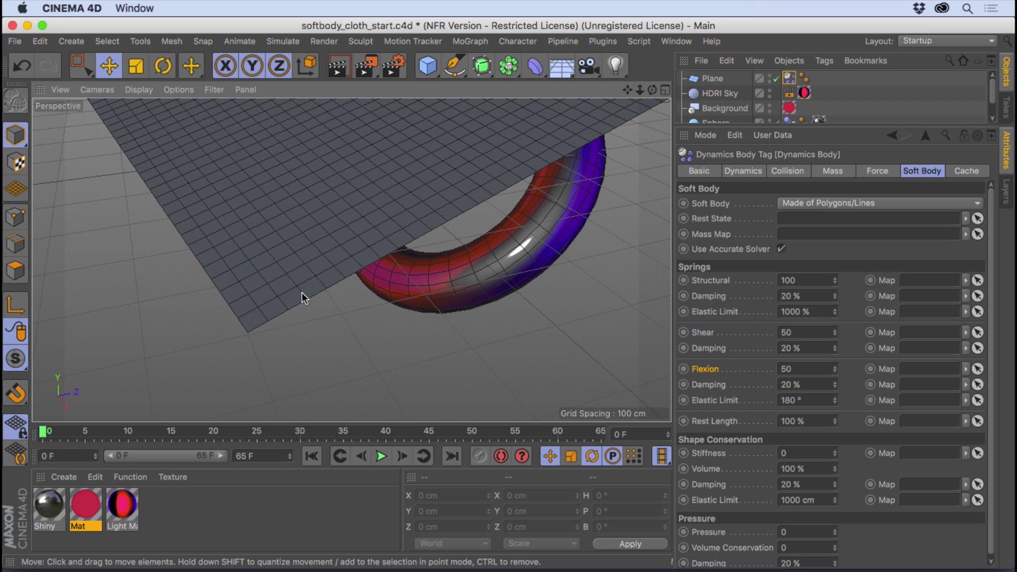
pyautogui.keyDown('alt'); pyautogui.moveTo(270, 243); pyautogui.dragTo(272, 205); pyautogui.keyUp('alt')
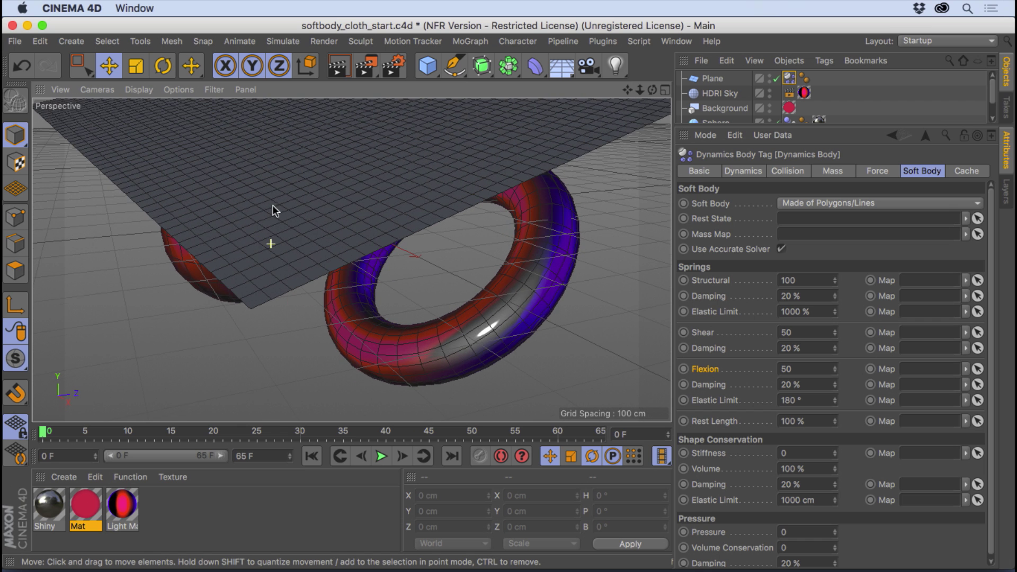
pyautogui.click(721, 281)
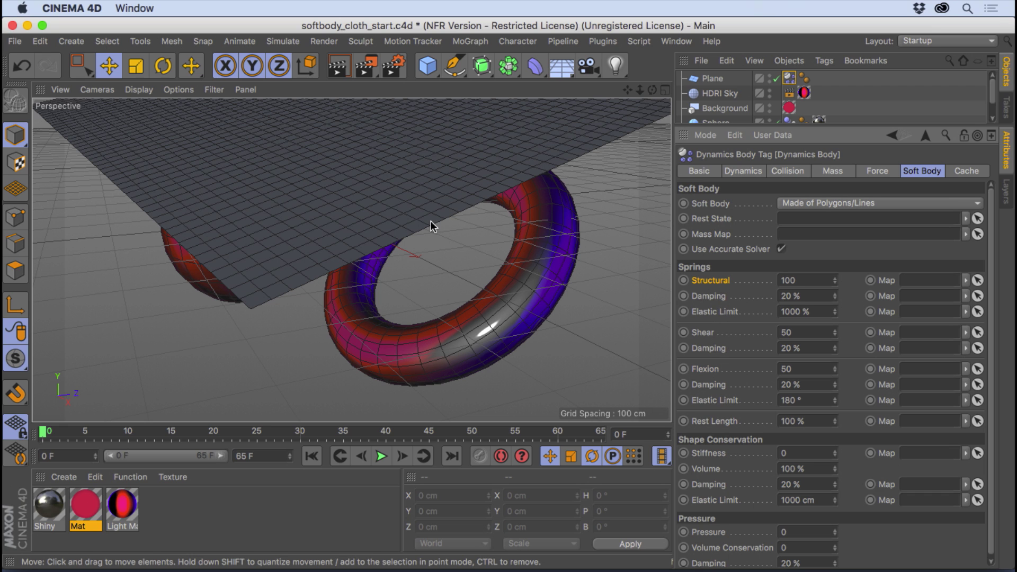
pyautogui.keyDown('alt'); pyautogui.moveTo(431, 221); pyautogui.dragTo(400, 167); pyautogui.keyUp('alt')
pyautogui.keyDown('alt'); pyautogui.moveTo(441, 201); pyautogui.dragTo(466, 249); pyautogui.keyUp('alt')
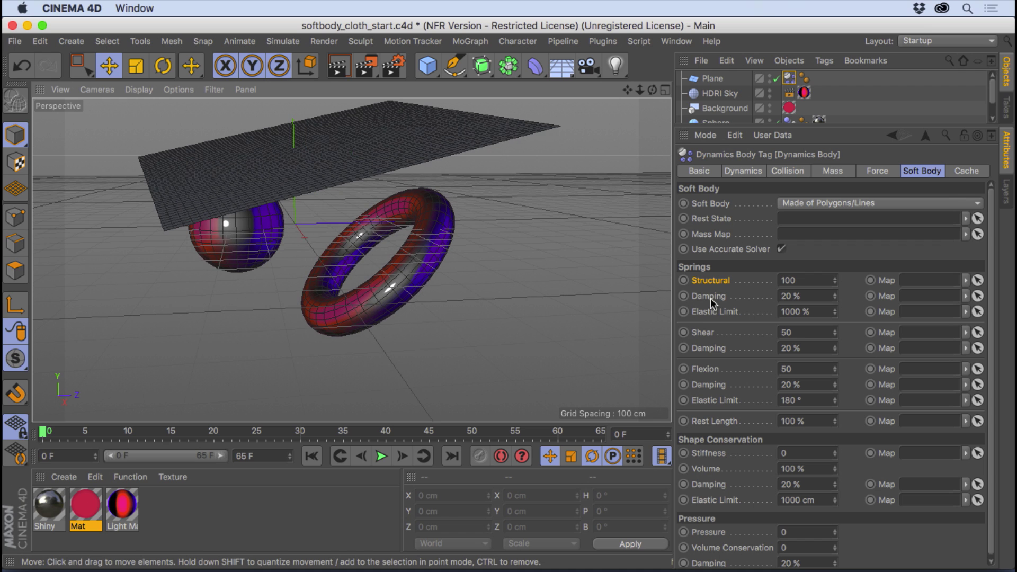
# Set the Damping of the plane's Structural springs to 1%.
pyautogui.click(738, 296)
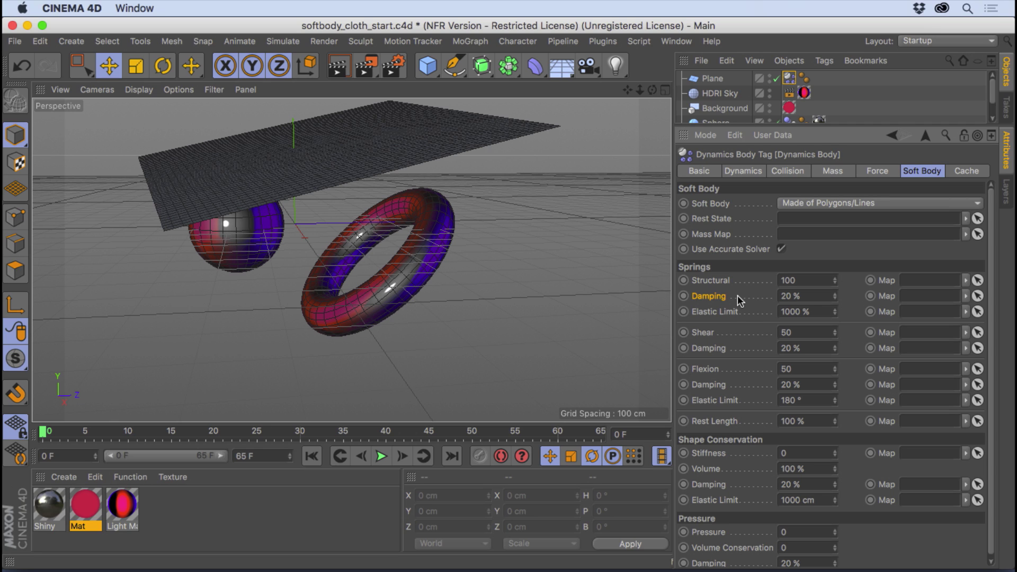
pyautogui.doubleClick(765, 295)
pyautogui.write('1')
pyautogui.press('Return')
pyautogui.keyDown('alt'); pyautogui.moveTo(360, 214); pyautogui.dragTo(392, 241); pyautogui.keyUp('alt')
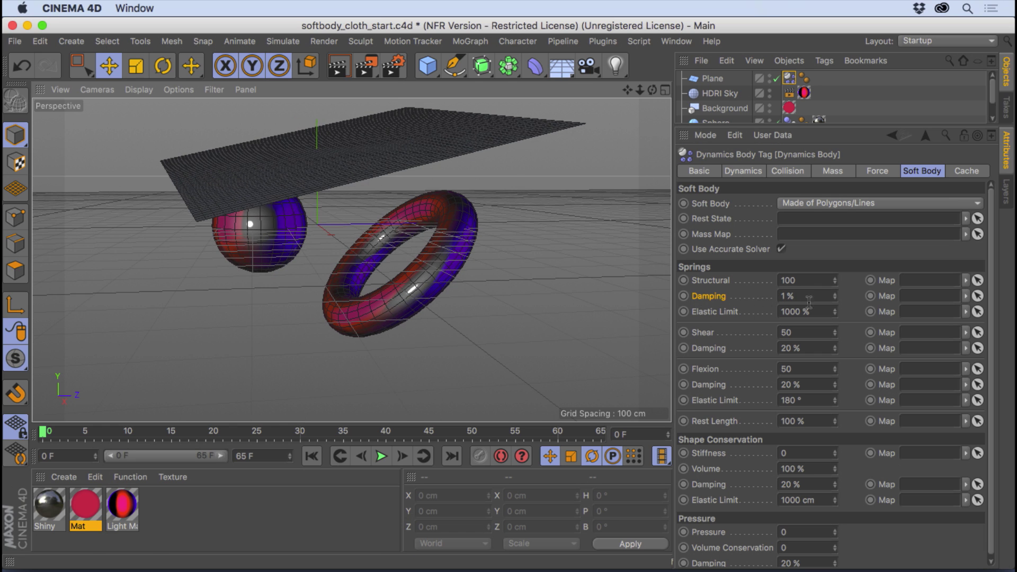
pyautogui.click(798, 281)
pyautogui.click(807, 296)
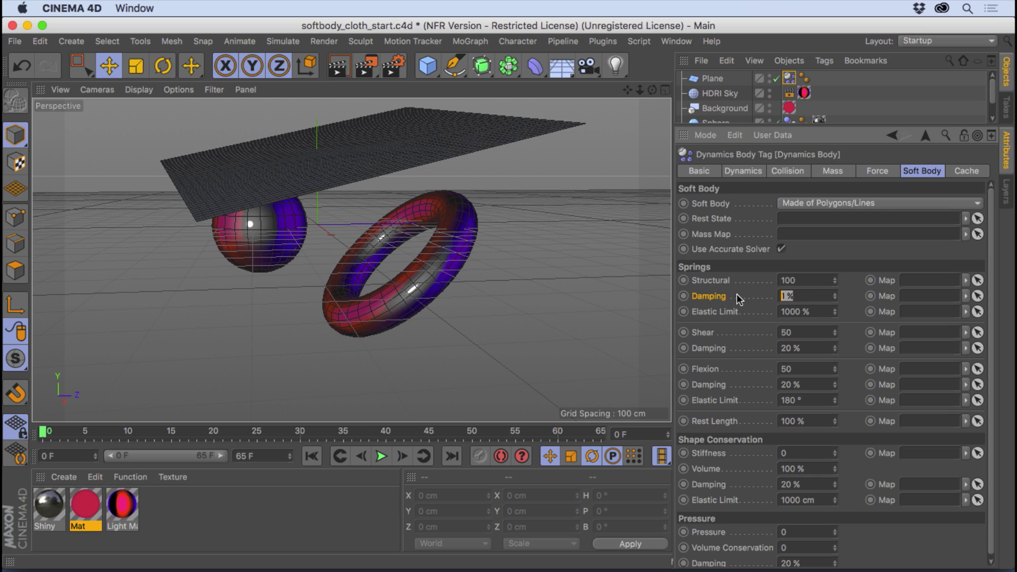
pyautogui.click(800, 295)
# In the plane's spring settings, set the Shear Damping to 1% and the Flexion to 1.
pyautogui.click(809, 335)
pyautogui.press('Tab')
pyautogui.write('1')
pyautogui.press('Return')
pyautogui.click(803, 371)
pyautogui.moveTo(803, 384); pyautogui.dragTo(759, 381)
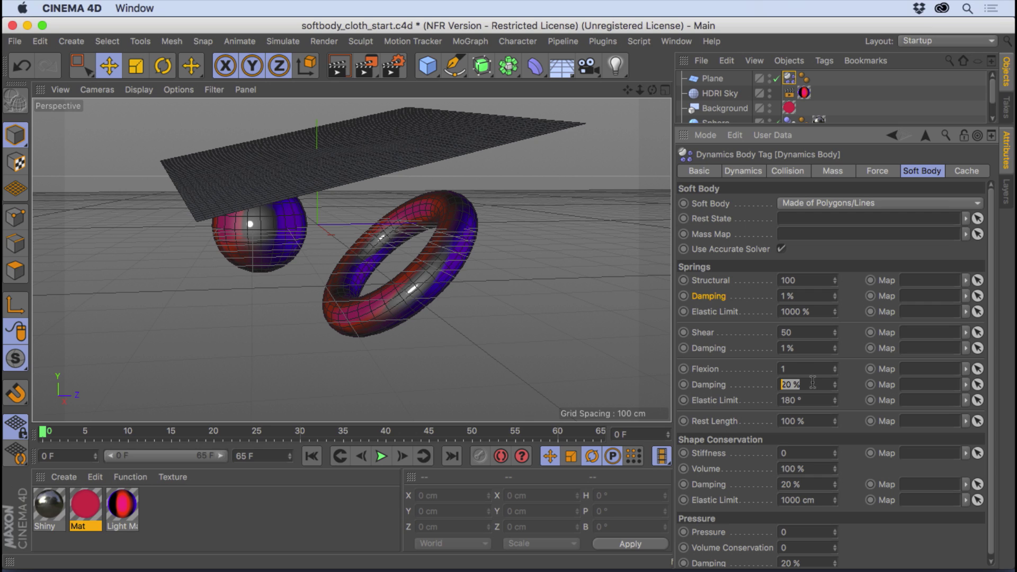
pyautogui.click(994, 325)
# Play the simulation to check how the plane drapes with the softer springs, and stop playback near the end.
pyautogui.click(381, 456)
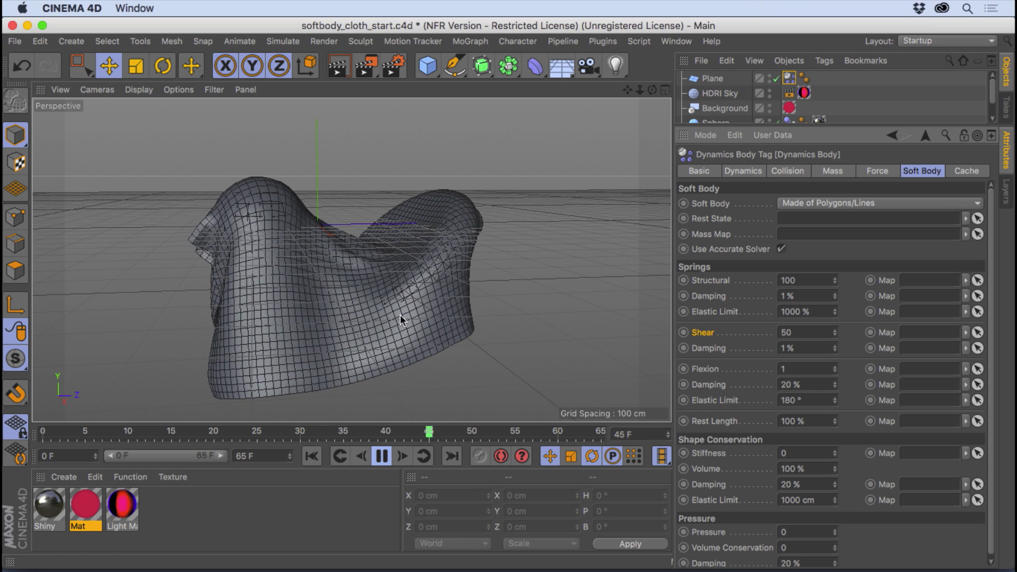
pyautogui.keyDown('alt'); pyautogui.moveTo(400, 315); pyautogui.dragTo(426, 303); pyautogui.keyUp('alt')
pyautogui.press('F8')
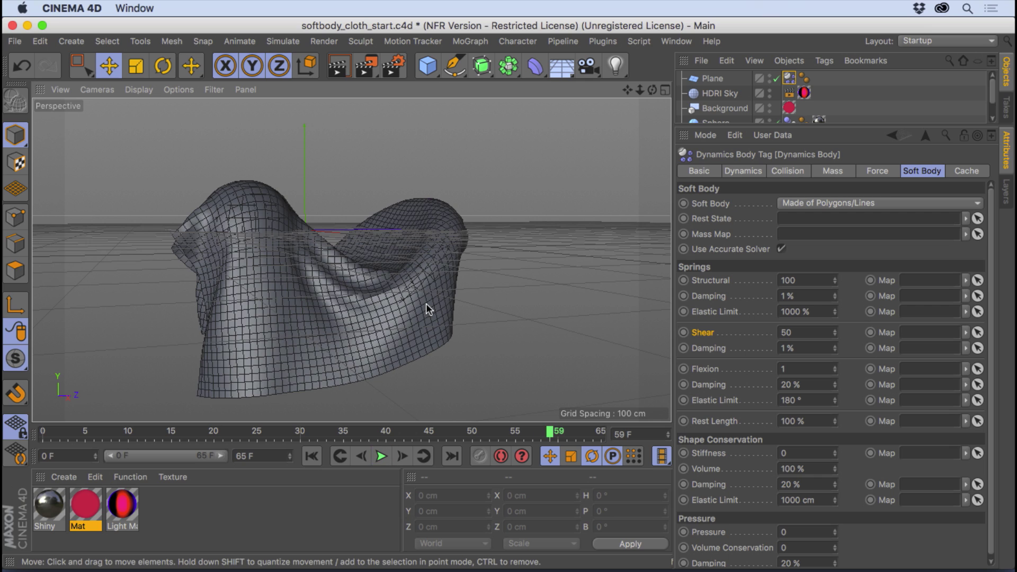
# In the project's expert dynamics settings, set Steps per Frame to 15 and Maximum Solver Iterations per Step to 30.
pyautogui.press('super+d')
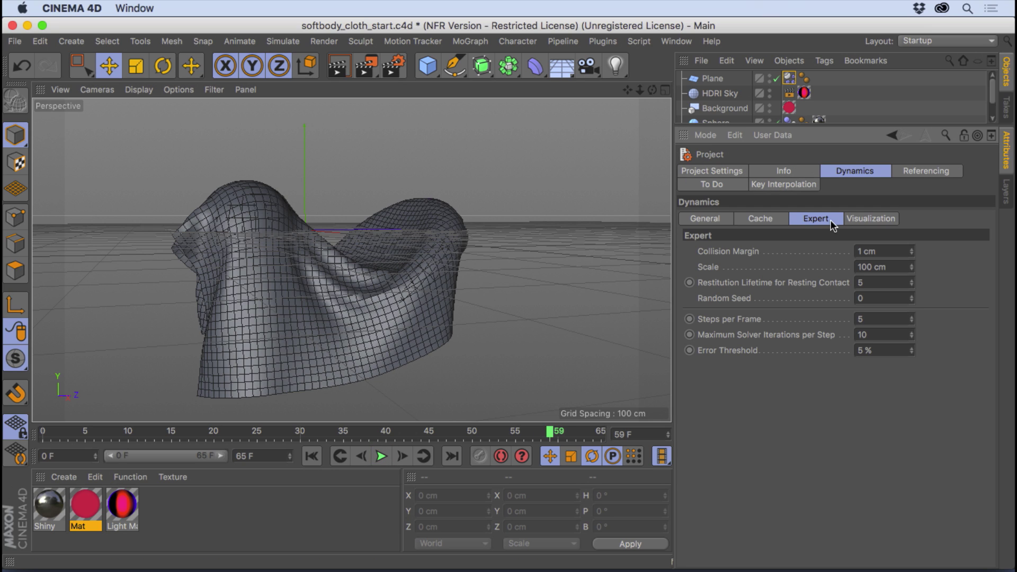
pyautogui.doubleClick(881, 319)
pyautogui.write('30')
# Replay the simulation from the first frame, inspect the draped folds from another angle, and return to frame 0.
pyautogui.click(311, 456)
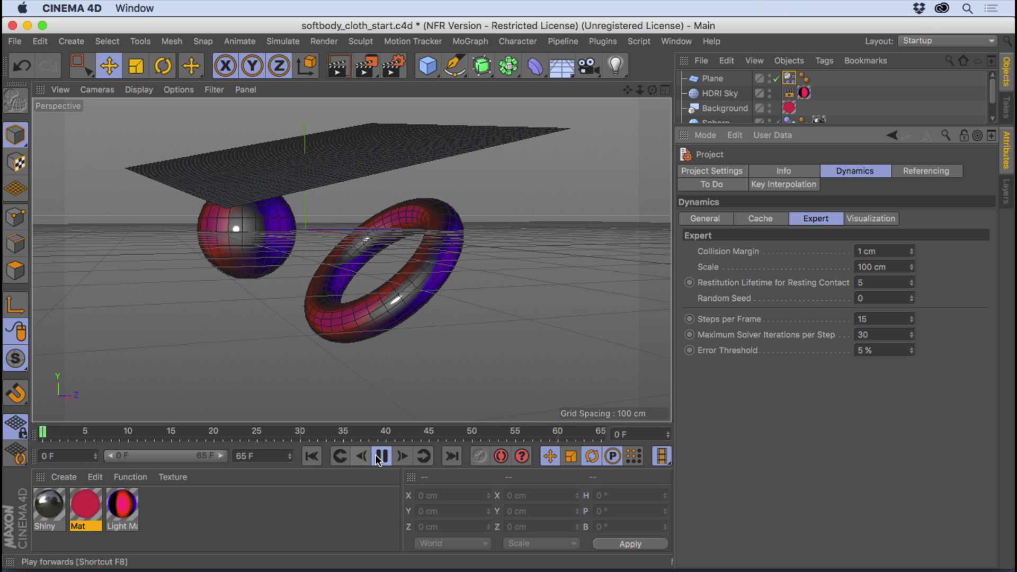
pyautogui.click(379, 457)
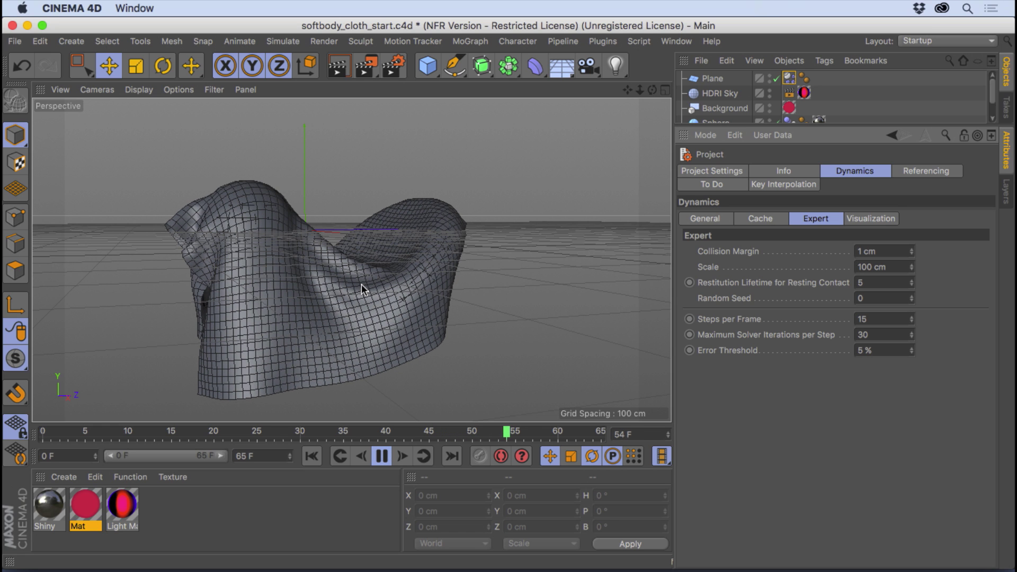
pyautogui.press('F8')
pyautogui.keyDown('alt'); pyautogui.moveTo(318, 287); pyautogui.dragTo(363, 304); pyautogui.keyUp('alt')
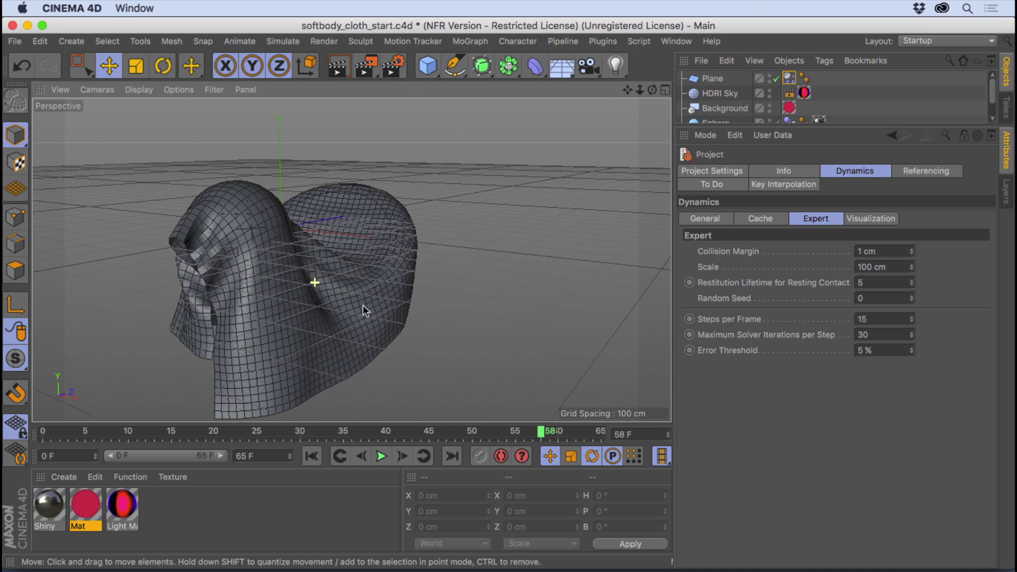
pyautogui.press('super+shift+z')
pyautogui.click(307, 460)
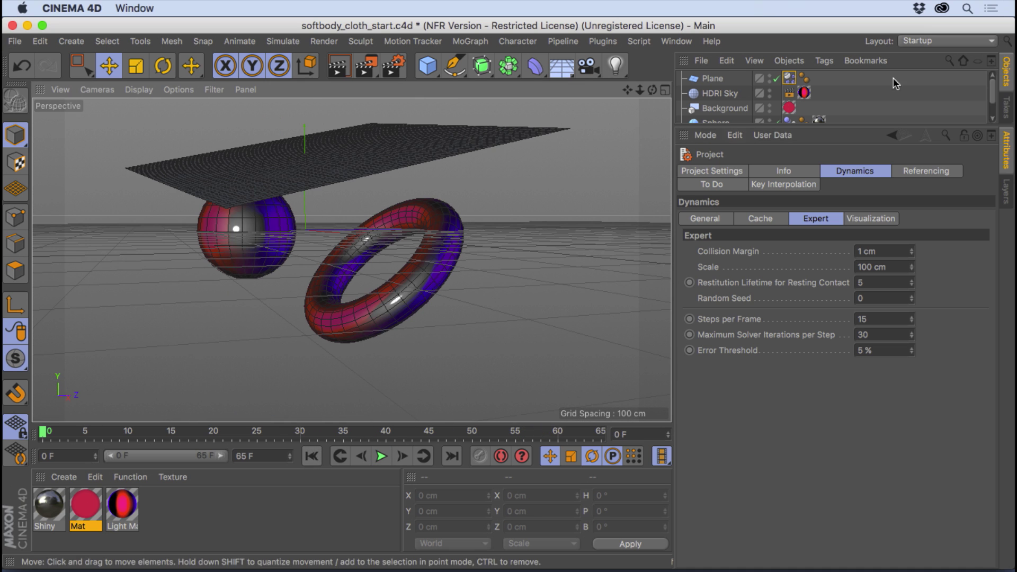
# Enlarge the object list, select the plane and move it along its Z axis to a Z position of about -25 cm.
pyautogui.moveTo(726, 125); pyautogui.dragTo(720, 324)
pyautogui.click(713, 79)
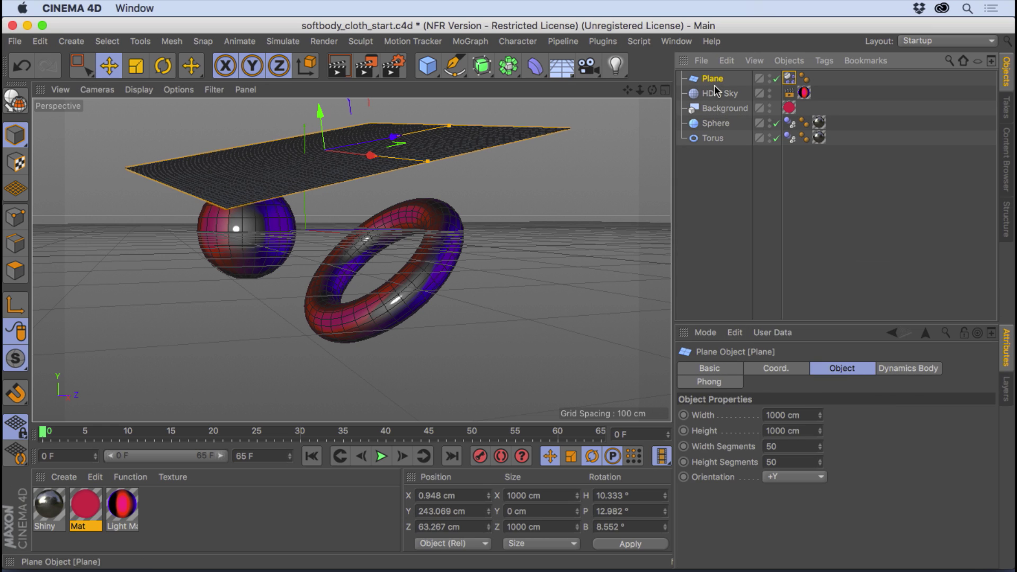
pyautogui.click(771, 447)
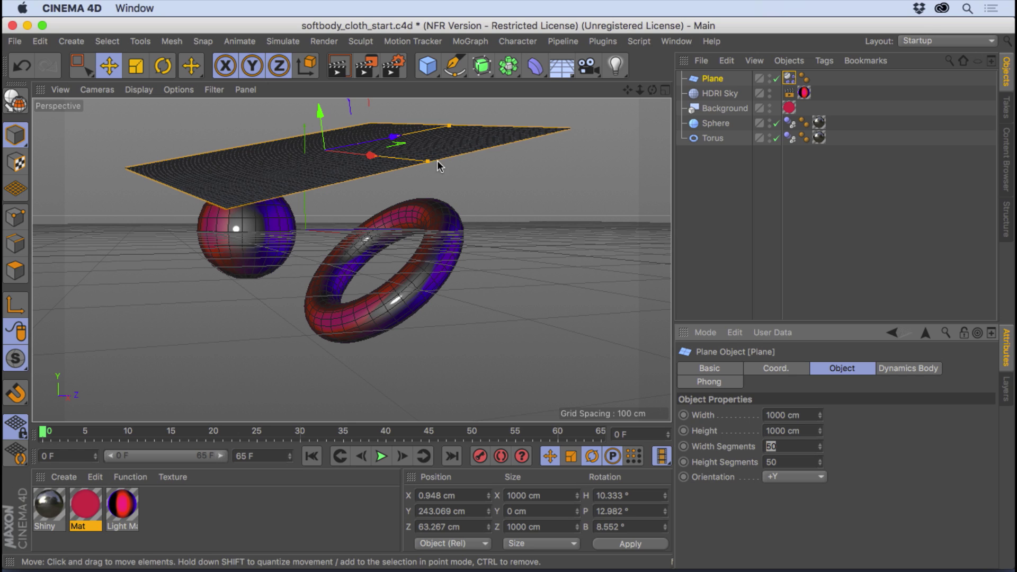
pyautogui.moveTo(396, 138); pyautogui.dragTo(370, 146)
pyautogui.keyDown('alt'); pyautogui.moveTo(372, 180); pyautogui.dragTo(507, 214); pyautogui.keyUp('alt')
pyautogui.keyDown('alt'); pyautogui.moveTo(528, 241); pyautogui.dragTo(305, 213); pyautogui.keyUp('alt')
# Try reducing the plane's Width Segments to 1.
pyautogui.click(778, 446)
pyautogui.moveTo(779, 443); pyautogui.dragTo(763, 440)
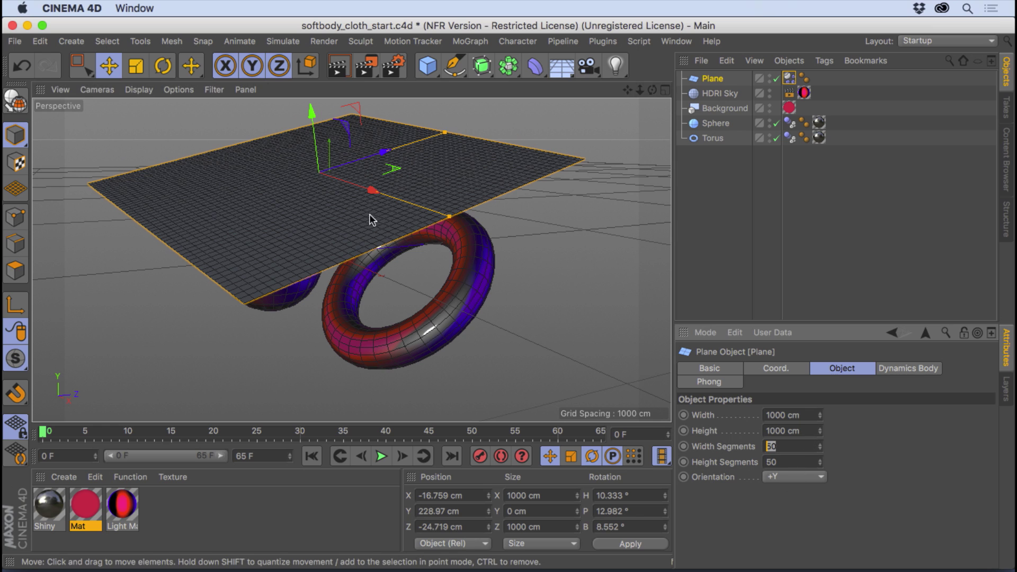
pyautogui.write('1')
pyautogui.moveTo(484, 297); pyautogui.dragTo(452, 293)
# Set both the Width Segments and the Height Segments of the plane to 60.
pyautogui.moveTo(789, 447); pyautogui.dragTo(745, 430)
pyautogui.write('60')
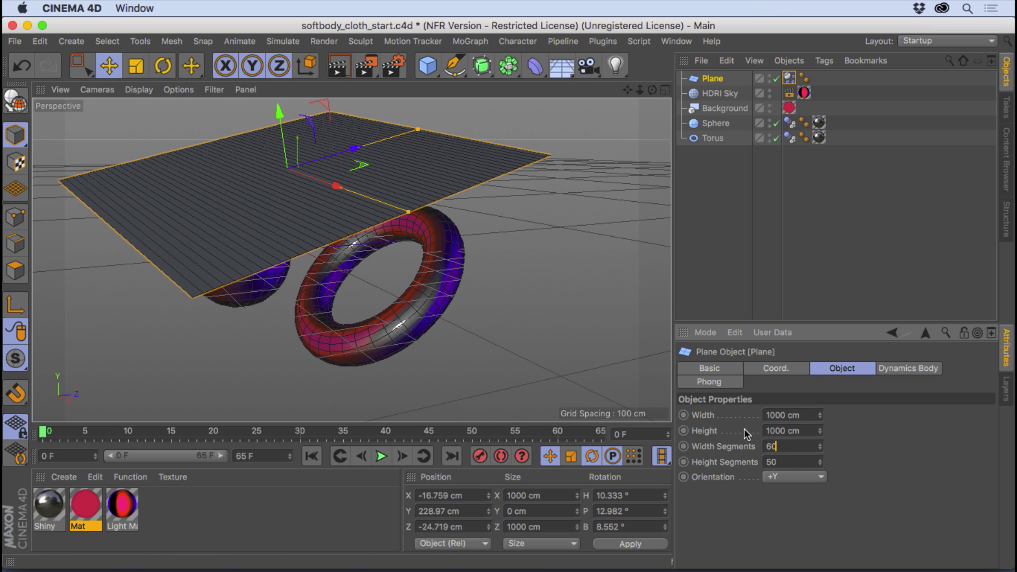
pyautogui.press('Tab')
pyautogui.write('60')
pyautogui.press('Return')
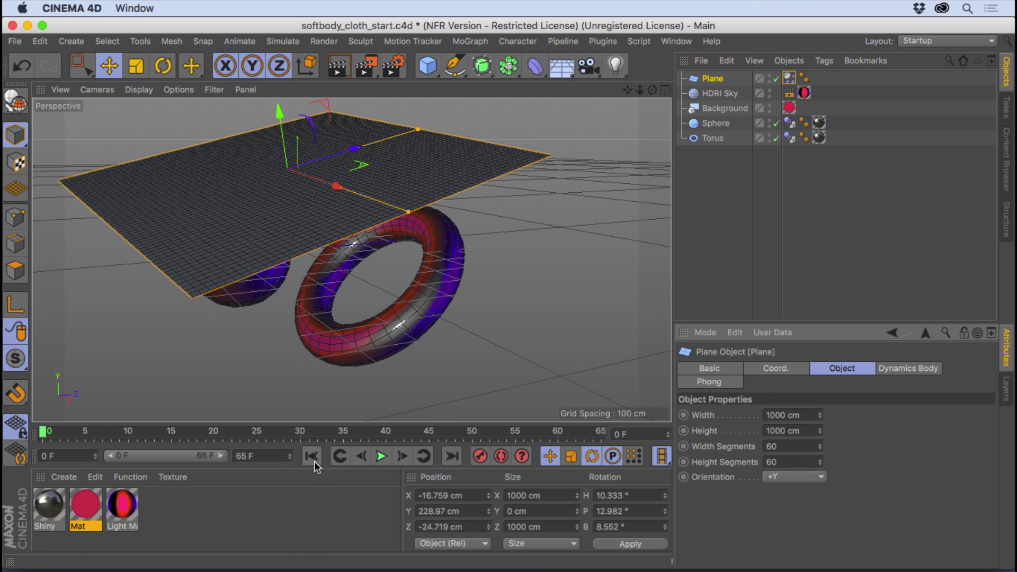
# Play the denser plane's simulation in two stretches, inspect the draping when paused, and return to the first frame.
pyautogui.click(381, 456)
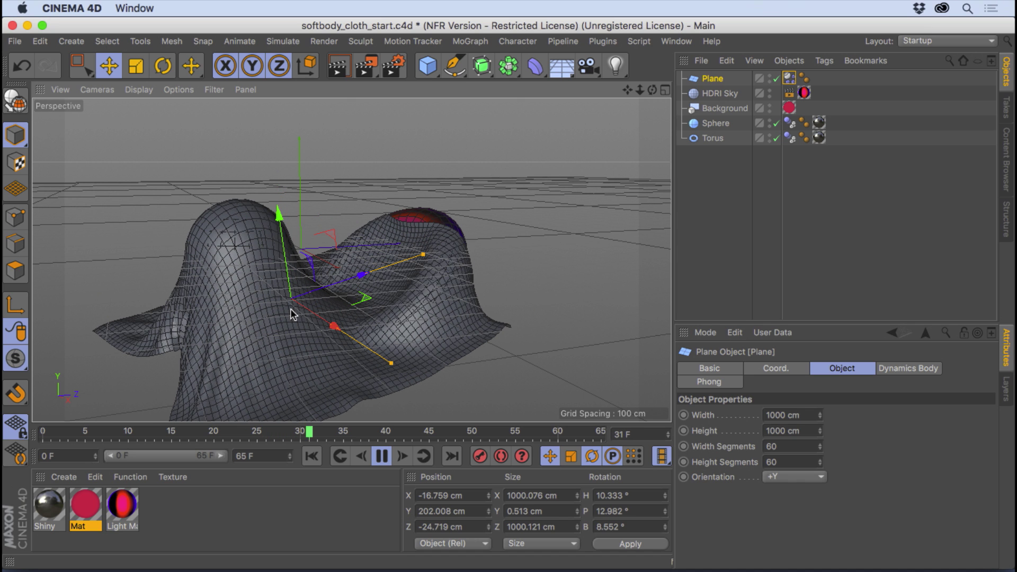
pyautogui.press('F8')
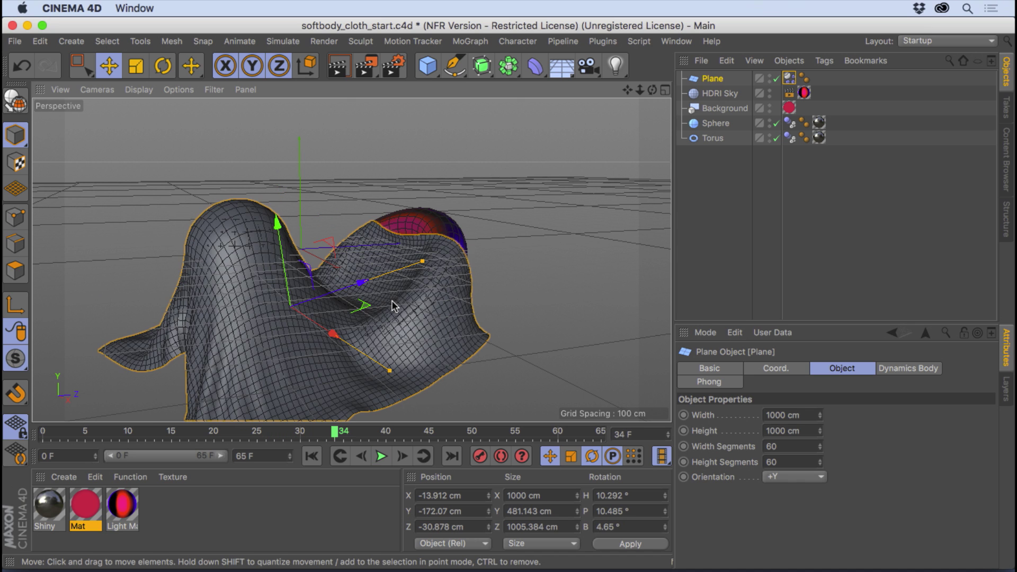
pyautogui.keyDown('alt'); pyautogui.moveTo(392, 303); pyautogui.dragTo(417, 230, button='middle'); pyautogui.keyUp('alt')
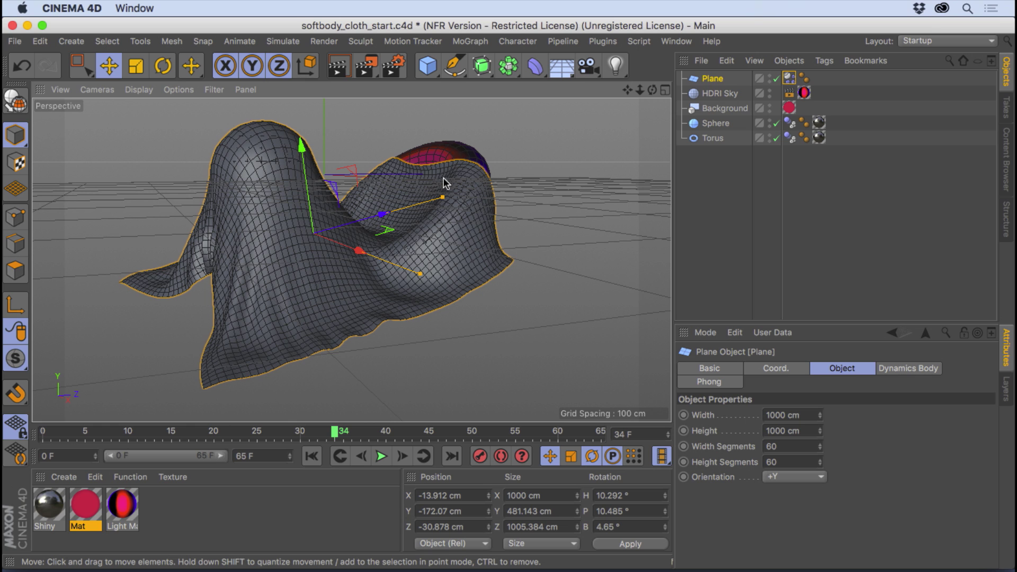
pyautogui.click(381, 455)
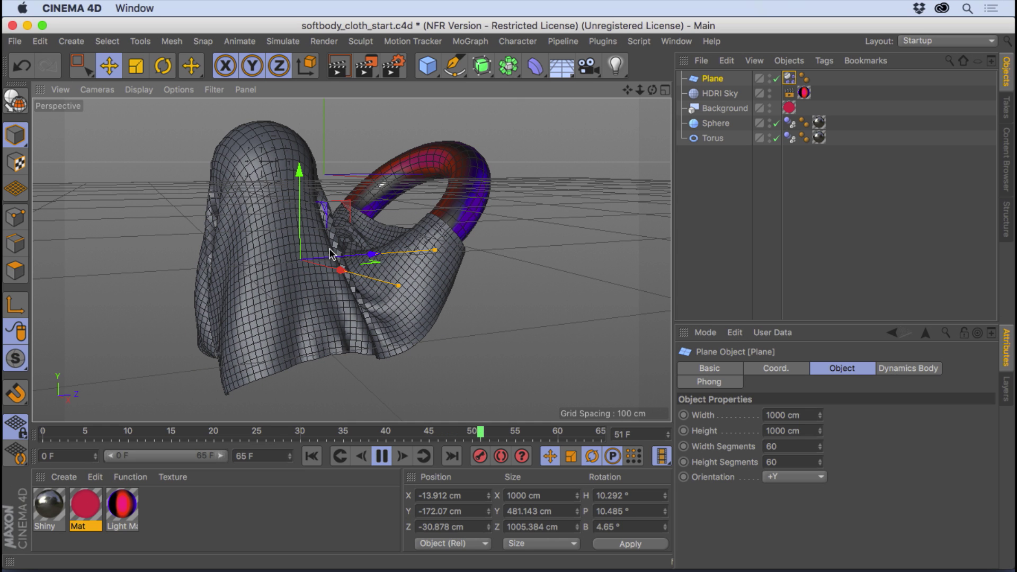
pyautogui.press('F8')
pyautogui.click(315, 460)
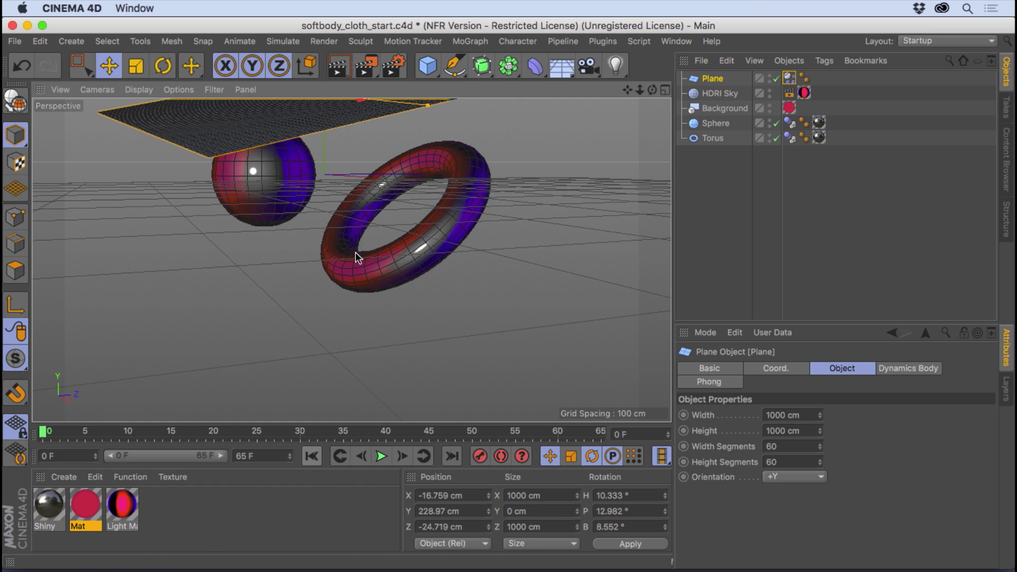
# Set the collision Bounce to 1% and the Friction to 80% on both the sphere's and the torus's dynamics body tags.
pyautogui.keyDown('alt'); pyautogui.moveTo(355, 235); pyautogui.dragTo(392, 243, button='middle'); pyautogui.keyUp('alt')
pyautogui.keyDown('alt'); pyautogui.moveTo(392, 244); pyautogui.dragTo(400, 279); pyautogui.keyUp('alt')
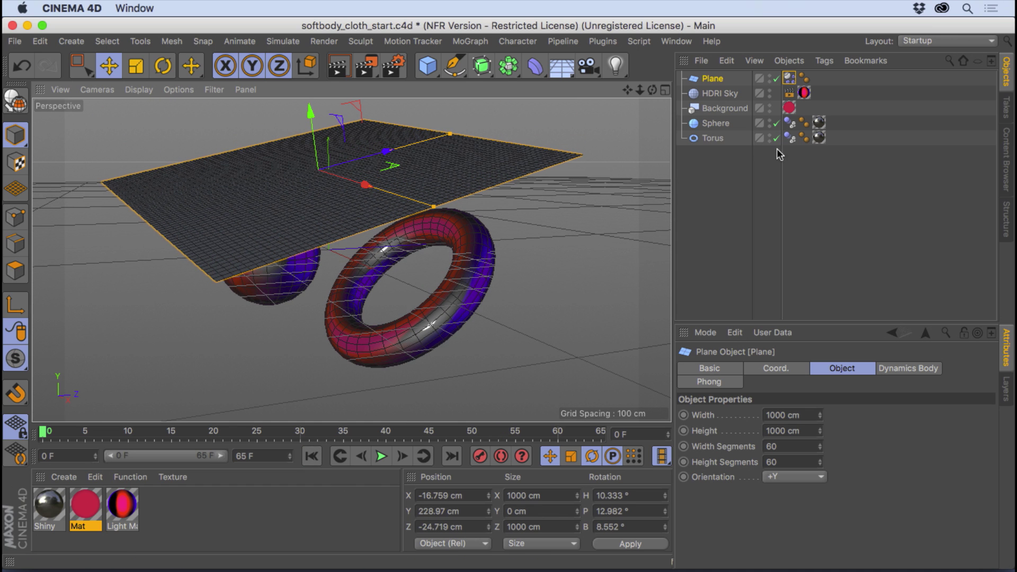
pyautogui.moveTo(790, 124); pyautogui.dragTo(791, 126)
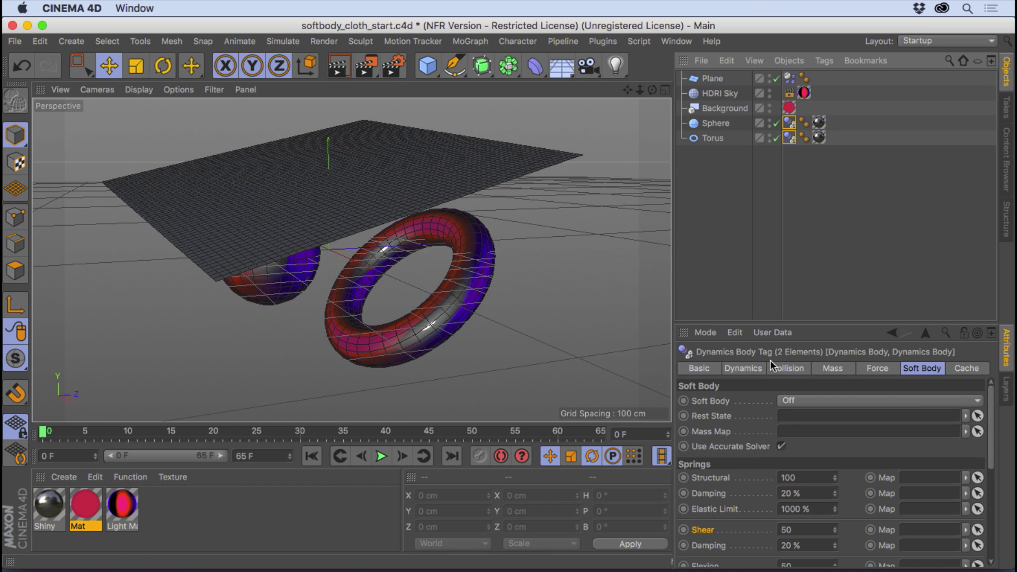
pyautogui.moveTo(776, 322); pyautogui.dragTo(776, 177)
pyautogui.click(790, 220)
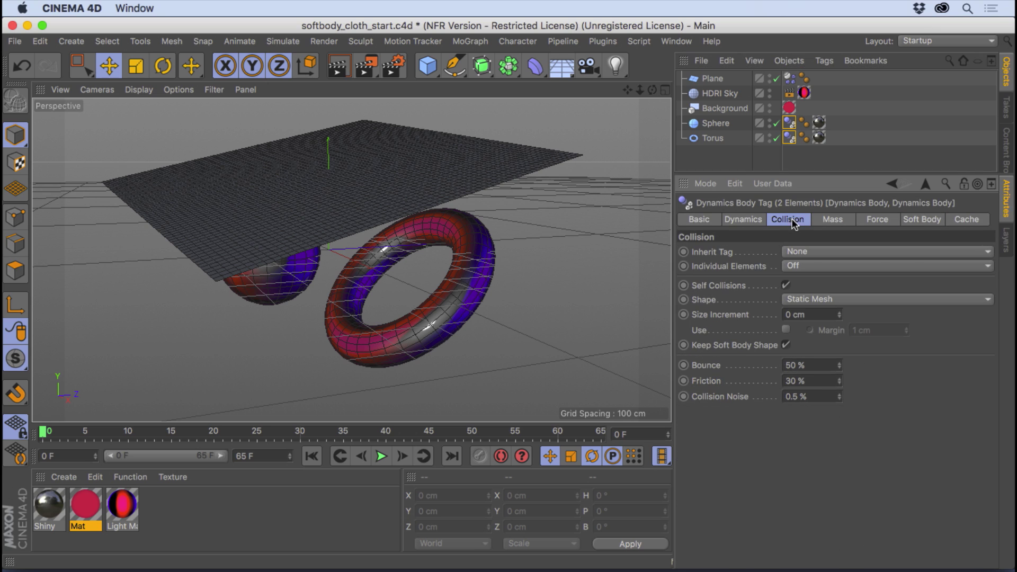
pyautogui.moveTo(805, 359); pyautogui.dragTo(713, 366)
pyautogui.write('1')
pyautogui.press('Return')
pyautogui.moveTo(796, 381); pyautogui.dragTo(744, 374)
pyautogui.moveTo(822, 380); pyautogui.dragTo(713, 369)
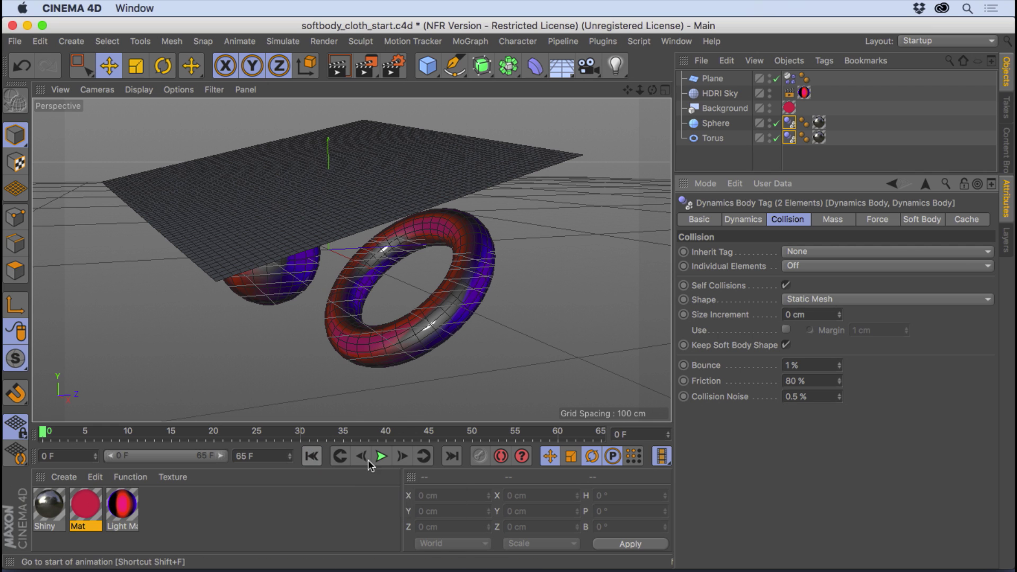
# Check the plane's collision settings, replay the simulation from the first frame and inspect the draping when paused at frame 55.
pyautogui.click(389, 461)
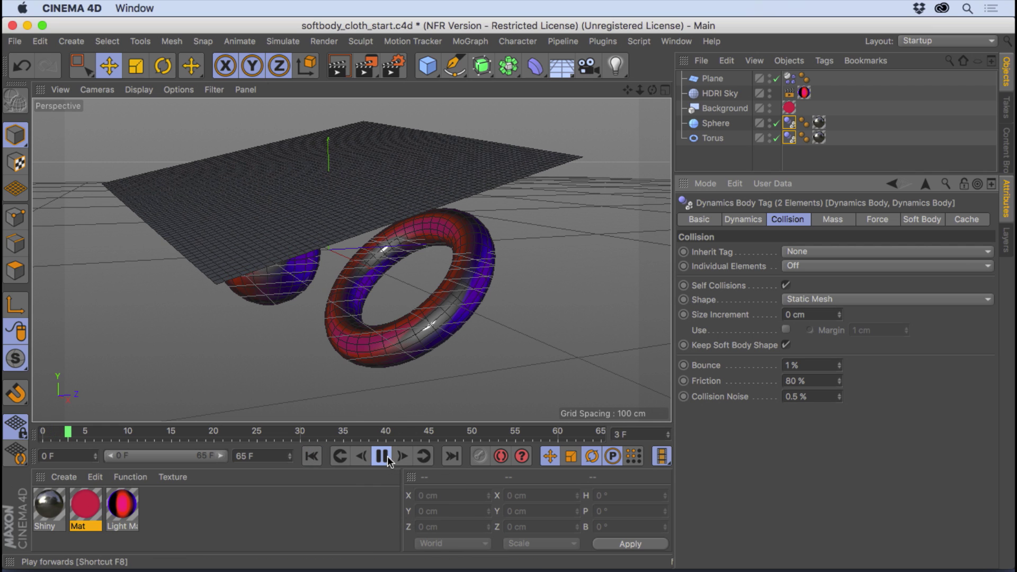
pyautogui.click(389, 460)
pyautogui.click(790, 79)
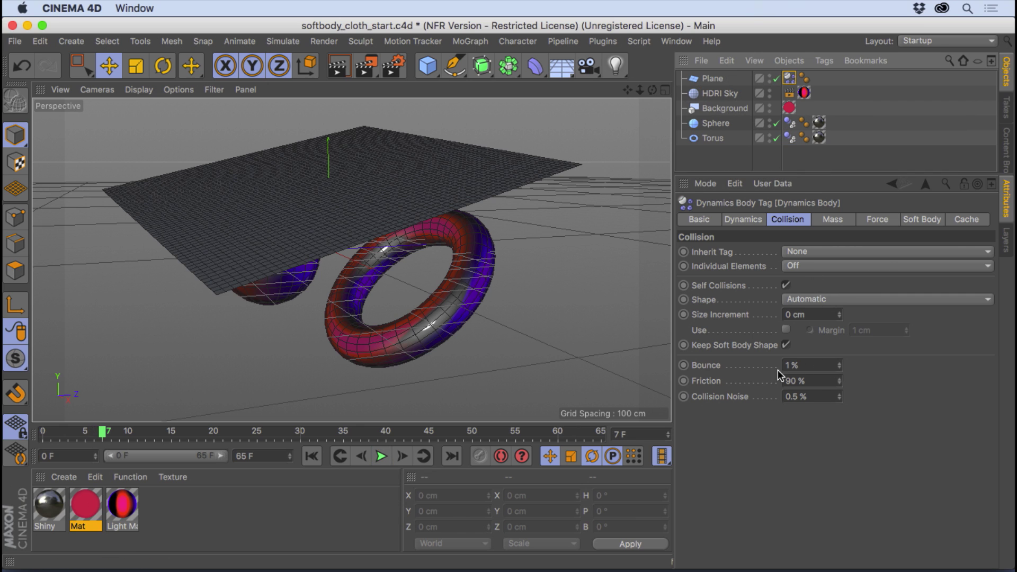
pyautogui.click(312, 457)
pyautogui.click(381, 456)
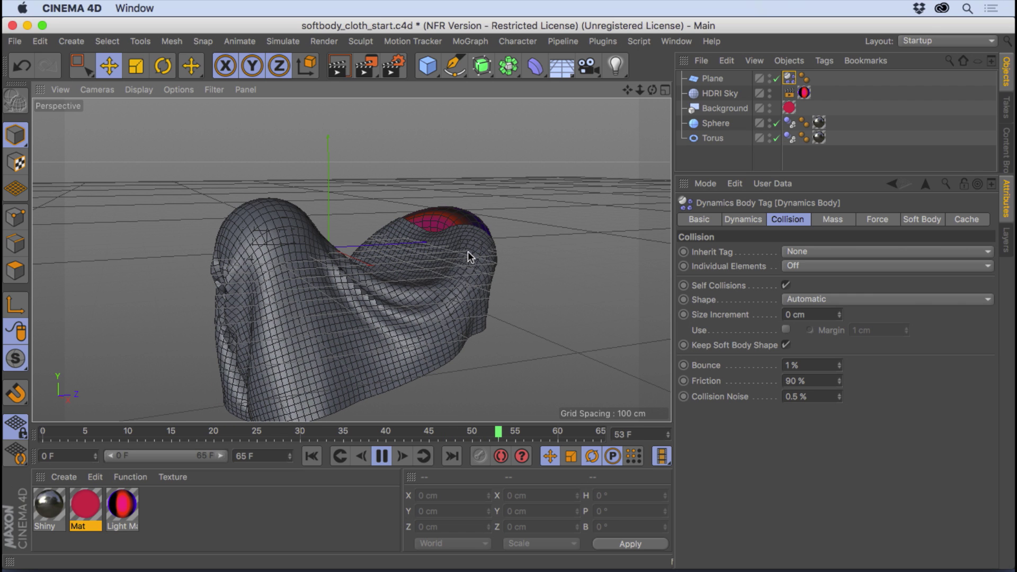
pyautogui.press('F8')
pyautogui.keyDown('alt'); pyautogui.moveTo(453, 270); pyautogui.dragTo(440, 233, button='middle'); pyautogui.keyUp('alt')
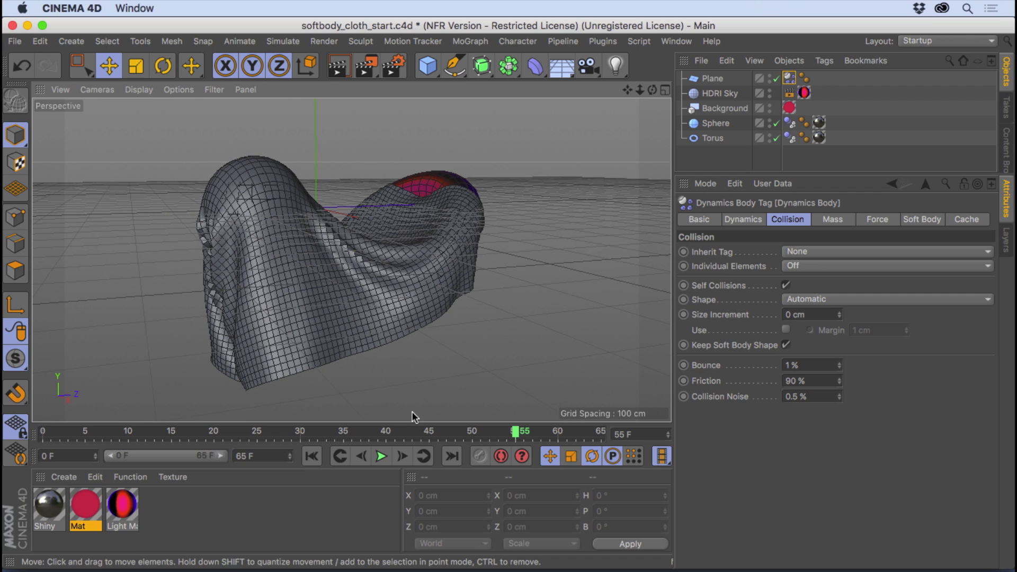
# Stop the restarted playback and set the animation's end frame to 90 F.
pyautogui.click(381, 456)
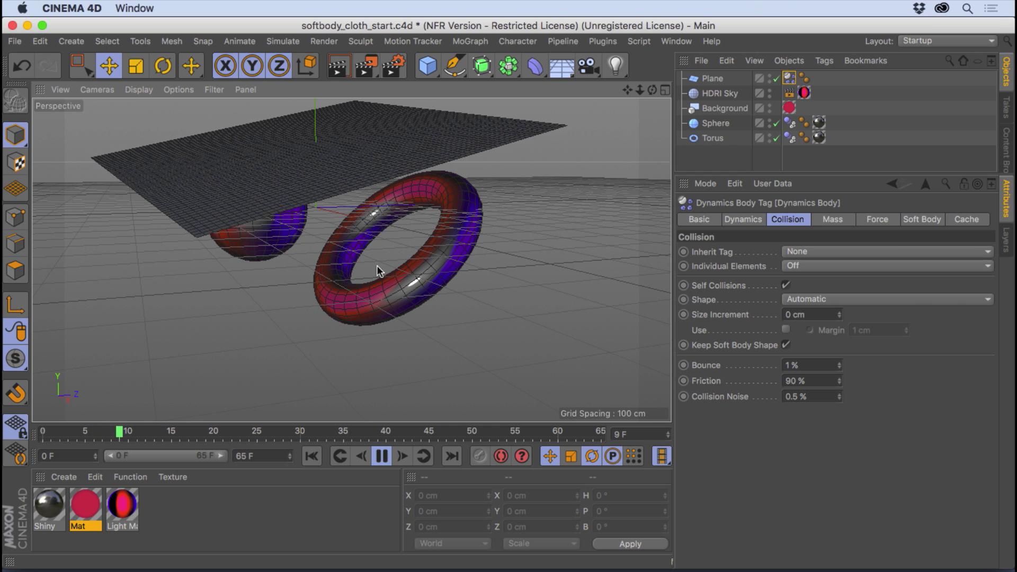
pyautogui.moveTo(268, 453); pyautogui.dragTo(209, 448)
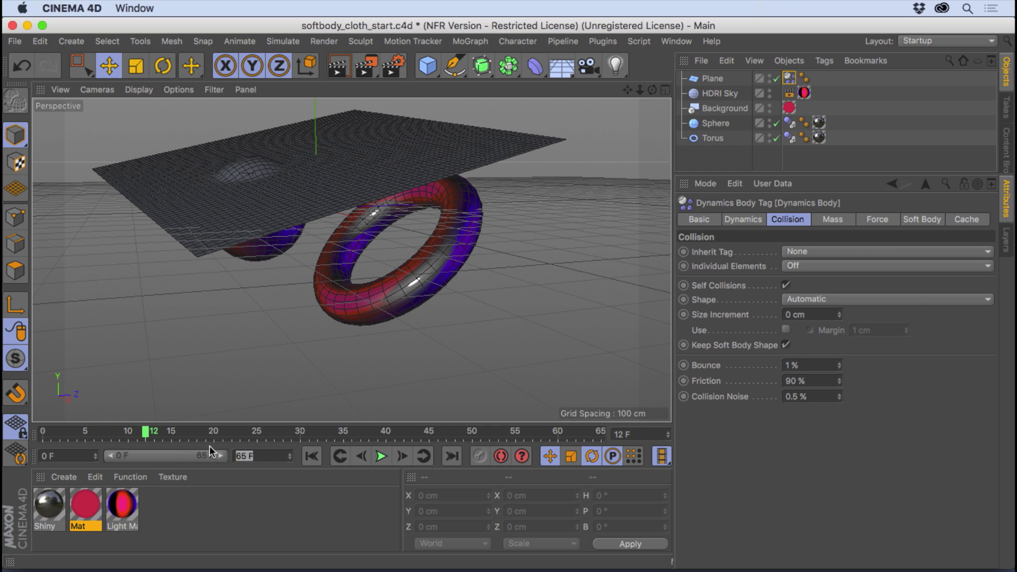
pyautogui.write('90')
pyautogui.press('Return')
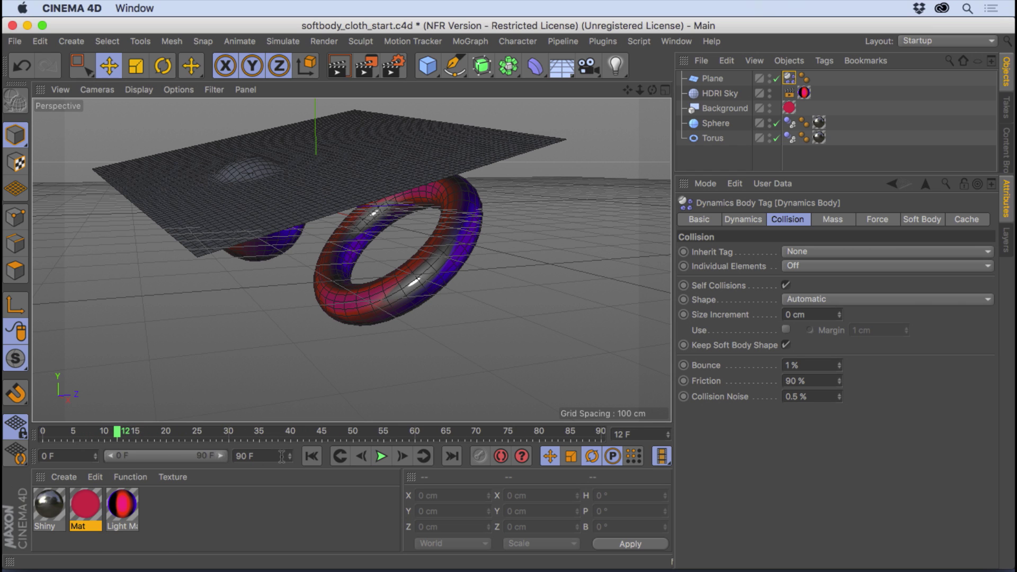
# Play the simulation from the first frame in two stretches, pausing at frame 17 and again at frame 47.
pyautogui.click(312, 456)
pyautogui.click(381, 456)
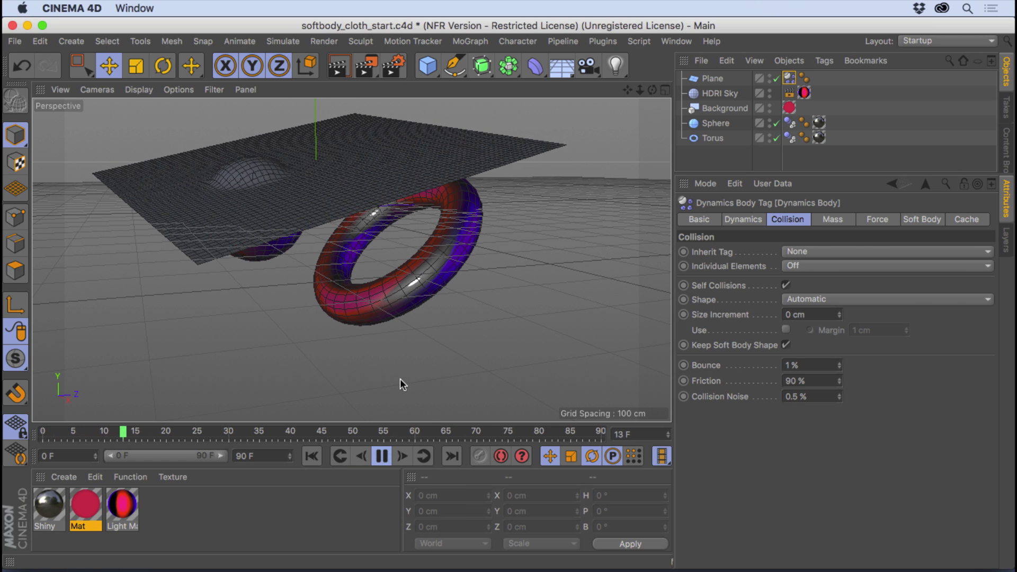
pyautogui.click(382, 456)
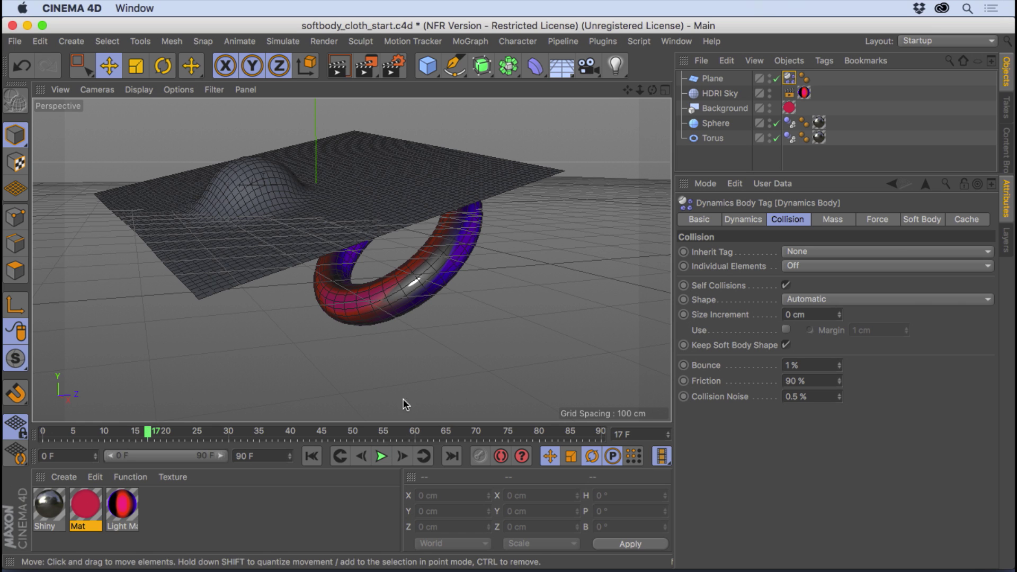
pyautogui.click(382, 456)
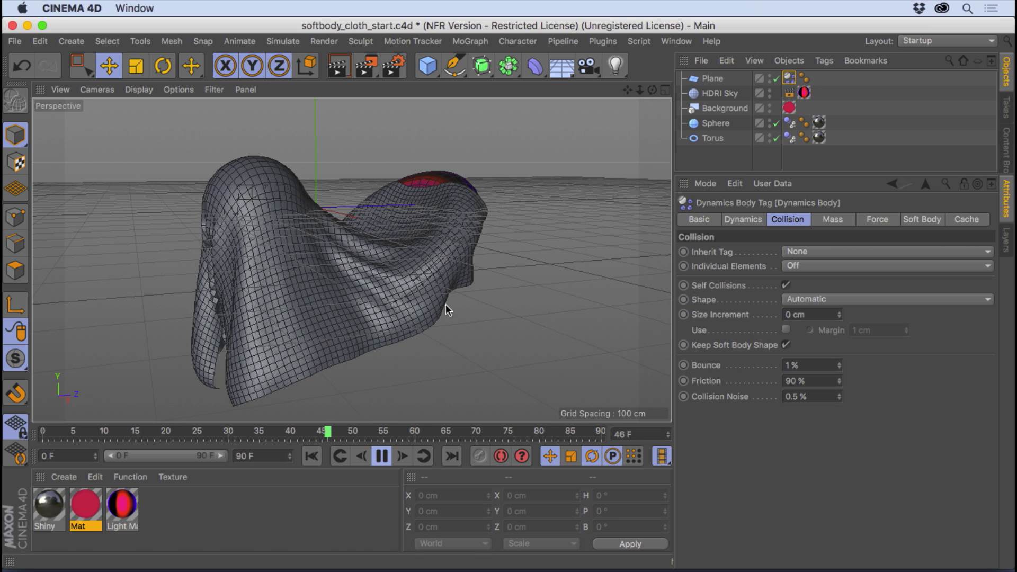
pyautogui.click(382, 456)
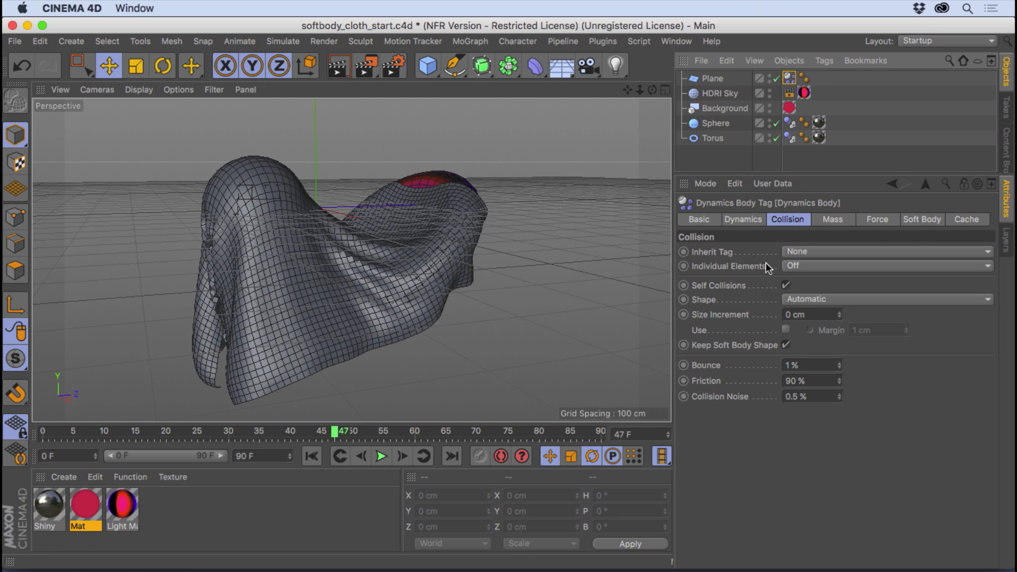
# Store the draped shape as the plane's initial dynamics state, return to the first frame and render the view.
pyautogui.click(747, 221)
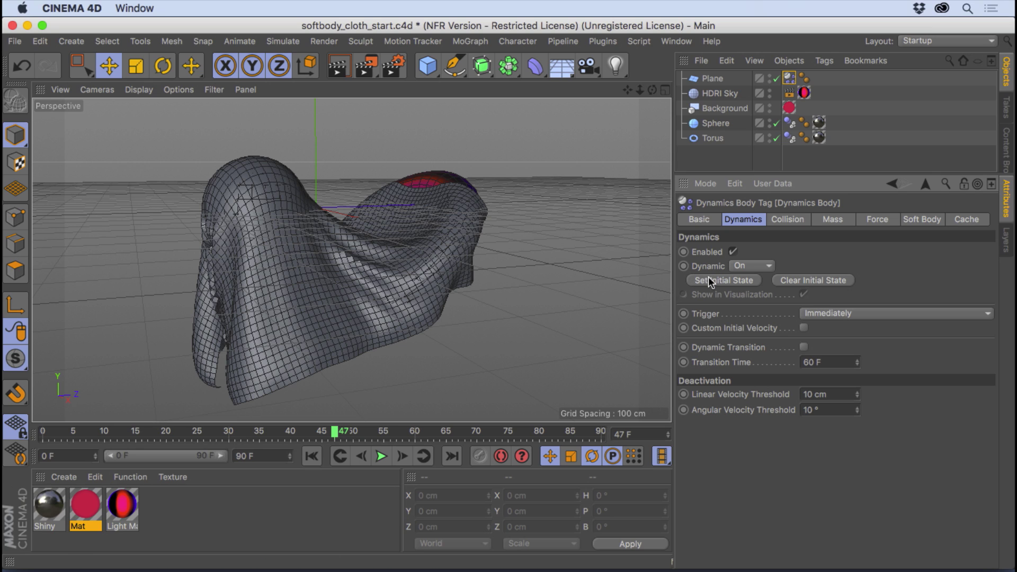
pyautogui.click(313, 455)
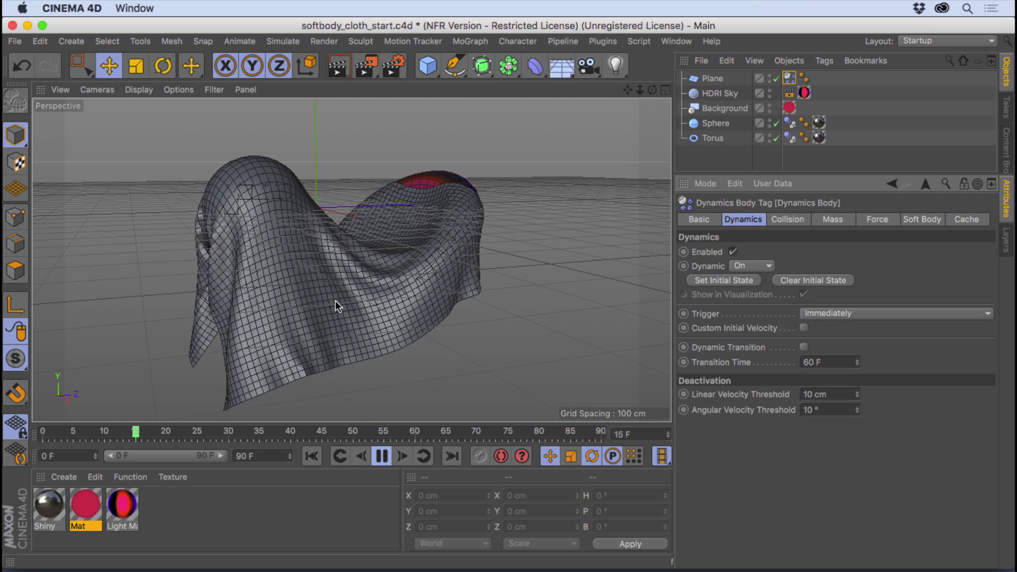
pyautogui.press('F8')
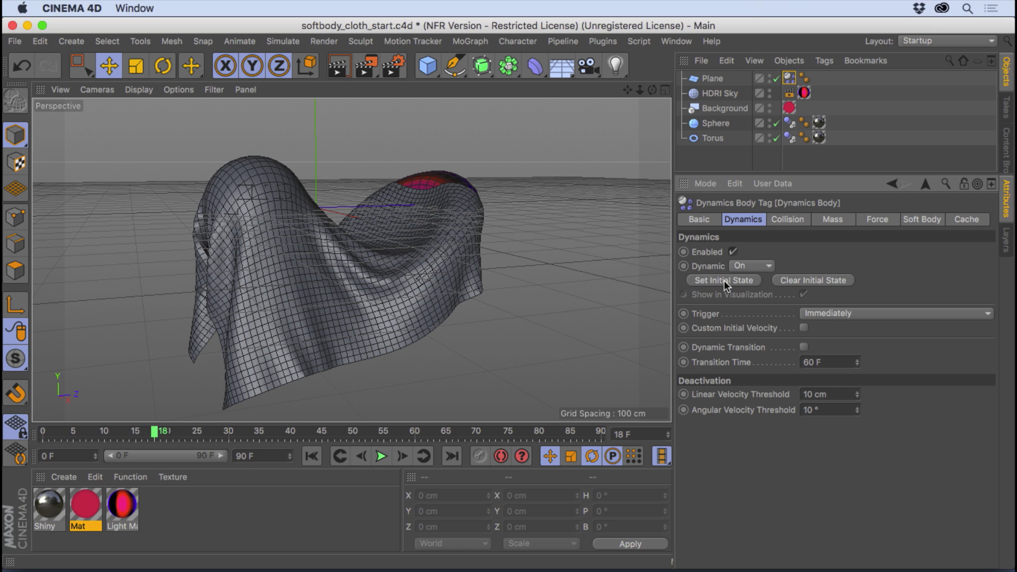
pyautogui.click(724, 280)
pyautogui.click(312, 458)
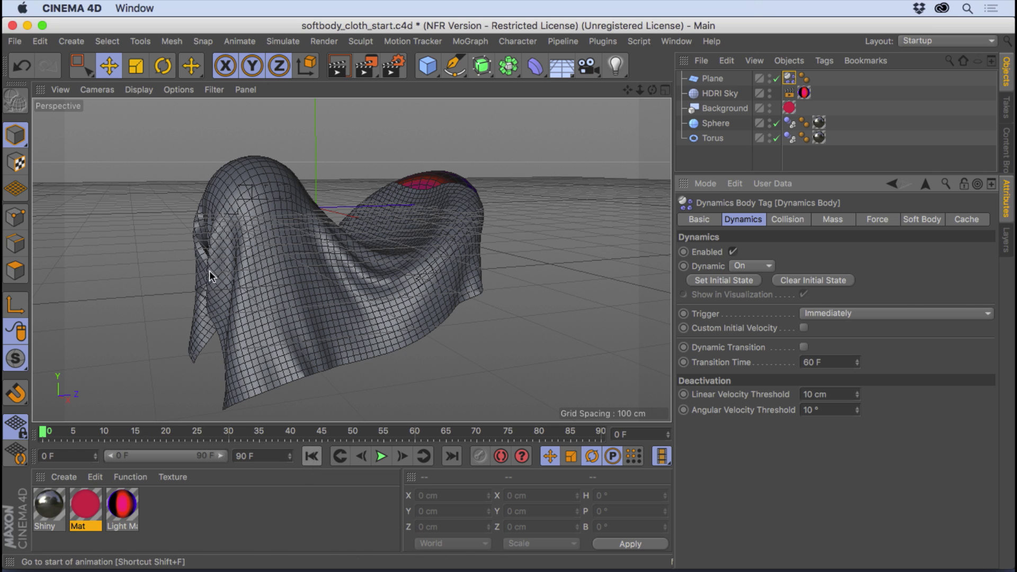
pyautogui.press('super+r')
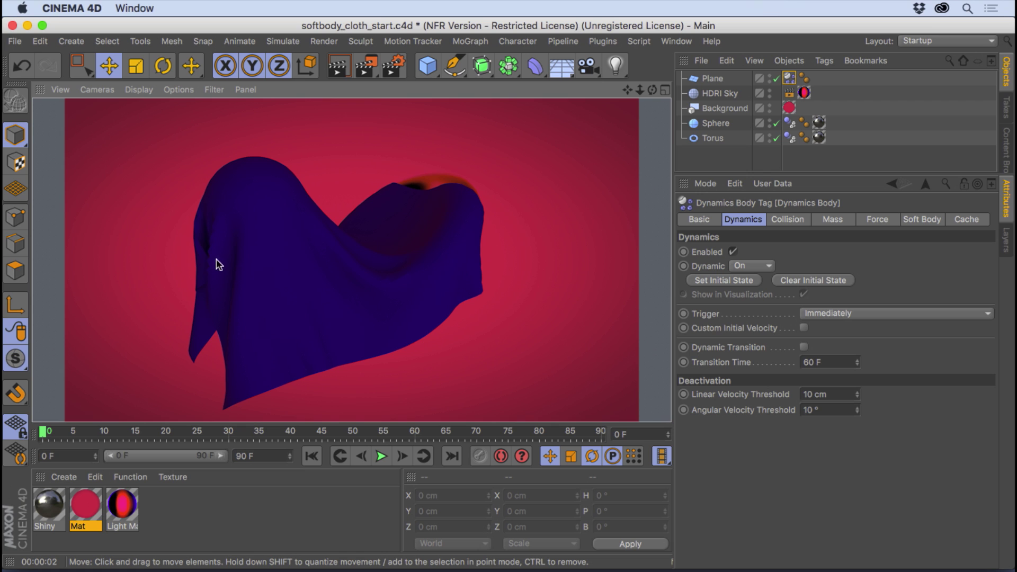
pyautogui.keyDown('alt'); pyautogui.moveTo(265, 256); pyautogui.dragTo(279, 244, button='middle'); pyautogui.keyUp('alt')
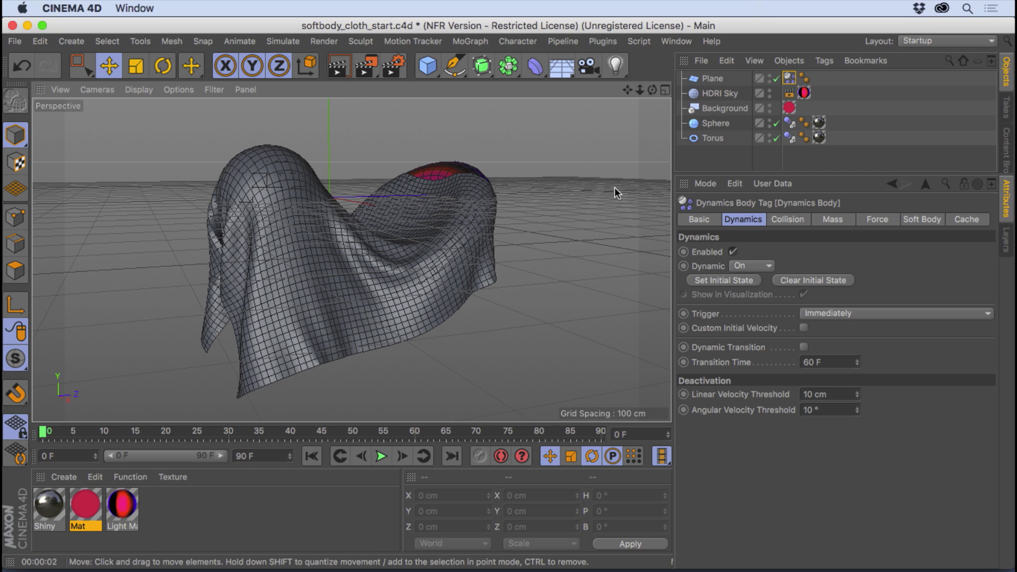
# Add a Cloth Surface object, make the plane its child and open its Subdivisions value for editing.
pyautogui.click(703, 80)
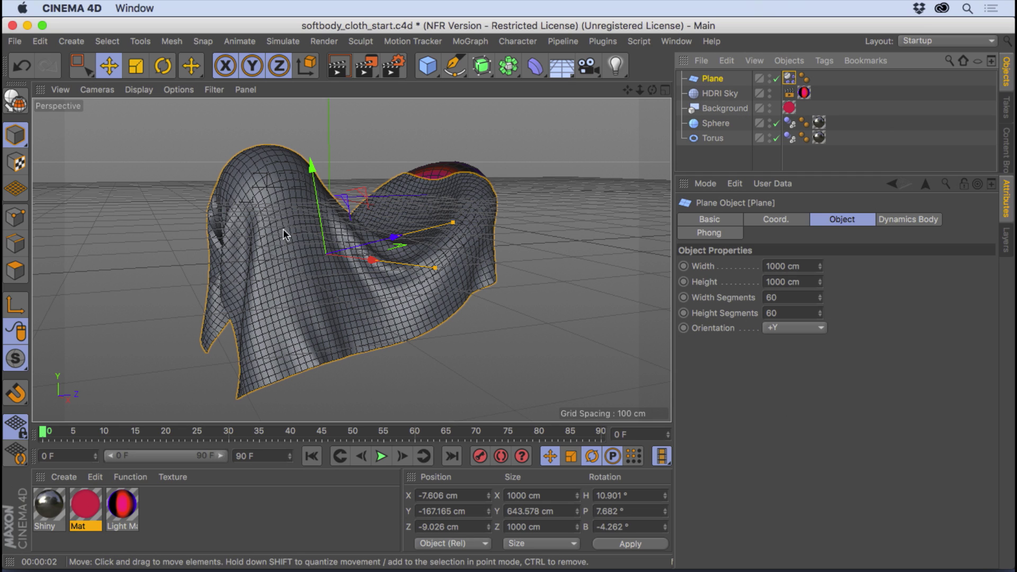
pyautogui.click(283, 41)
pyautogui.moveTo(299, 64)
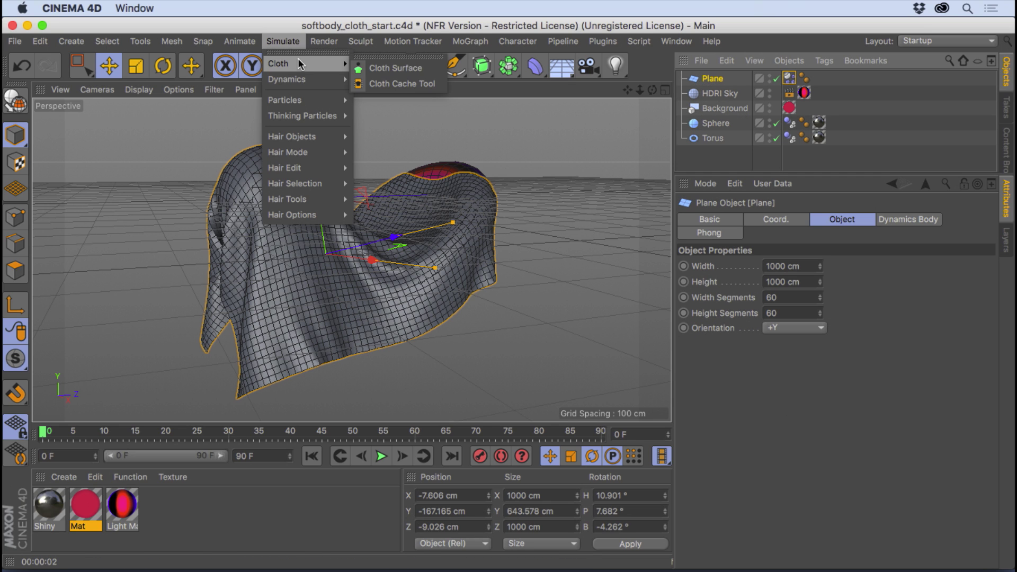
pyautogui.click(395, 68)
pyautogui.moveTo(704, 93); pyautogui.dragTo(715, 80)
pyautogui.click(718, 80)
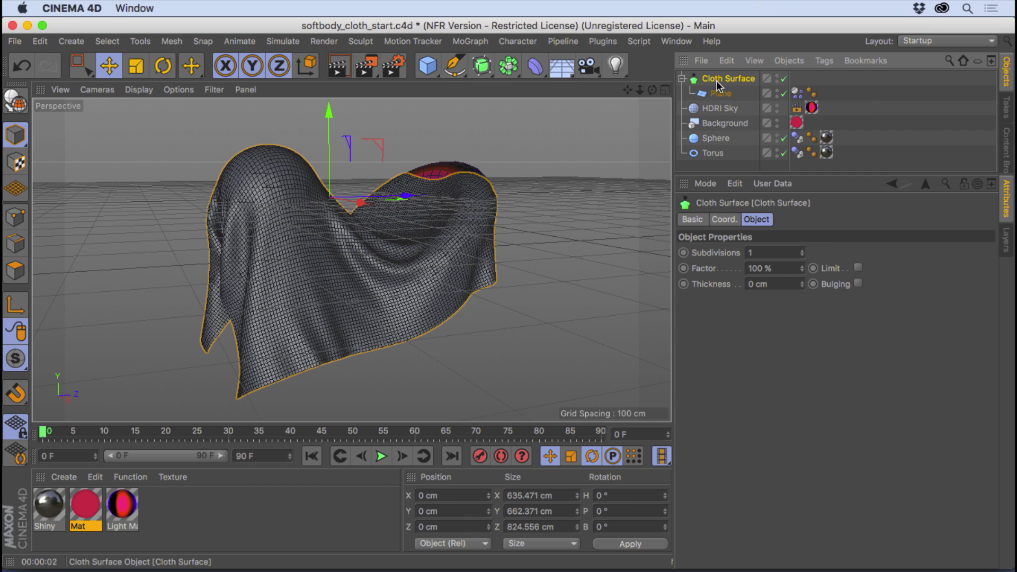
pyautogui.click(767, 252)
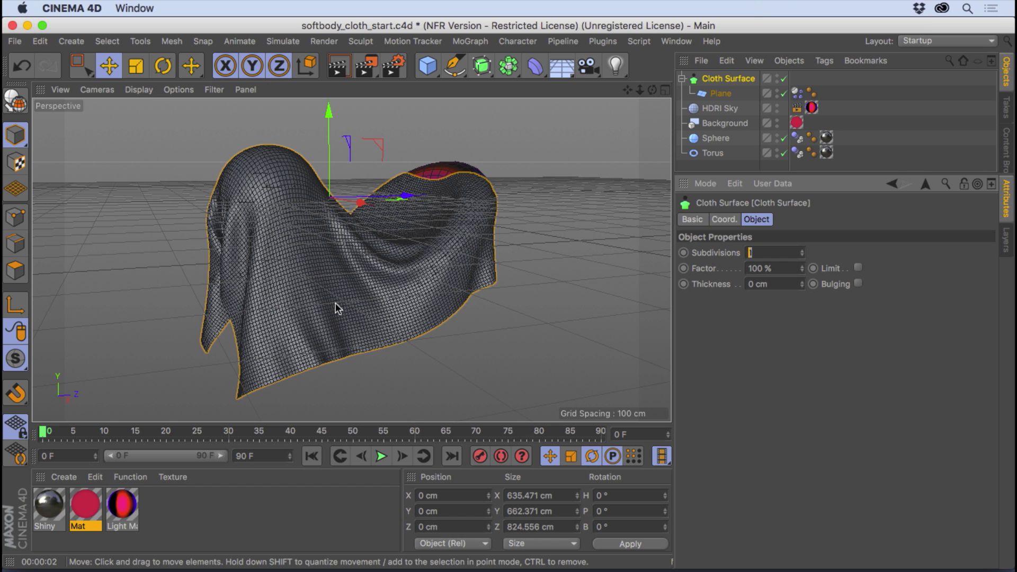
# Render the Cloth Surface in the viewport, return to the first frame and play the simulation to frame 3.
pyautogui.press('super+r')
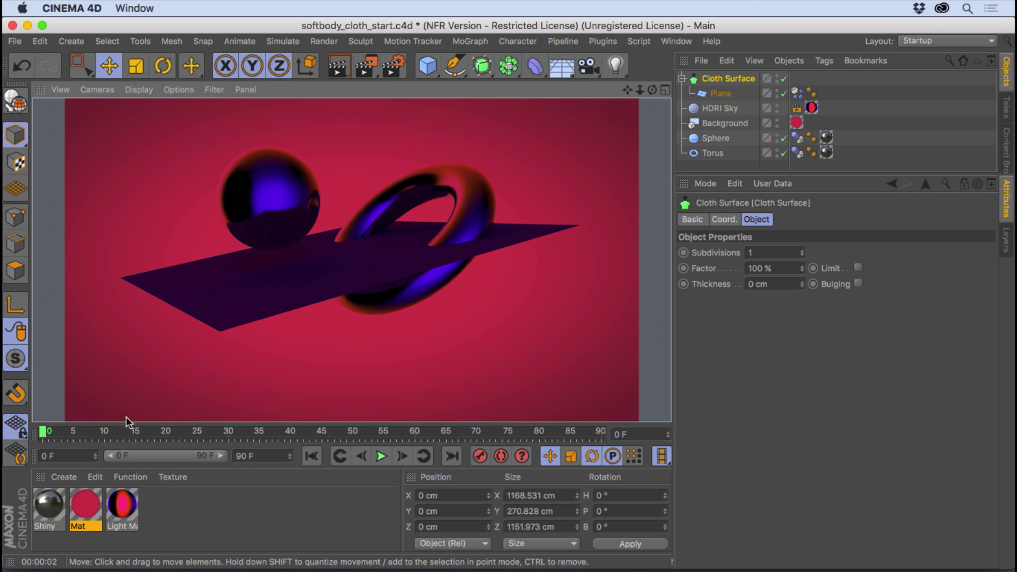
pyautogui.click(52, 431)
pyautogui.moveTo(51, 429); pyautogui.dragTo(41, 430)
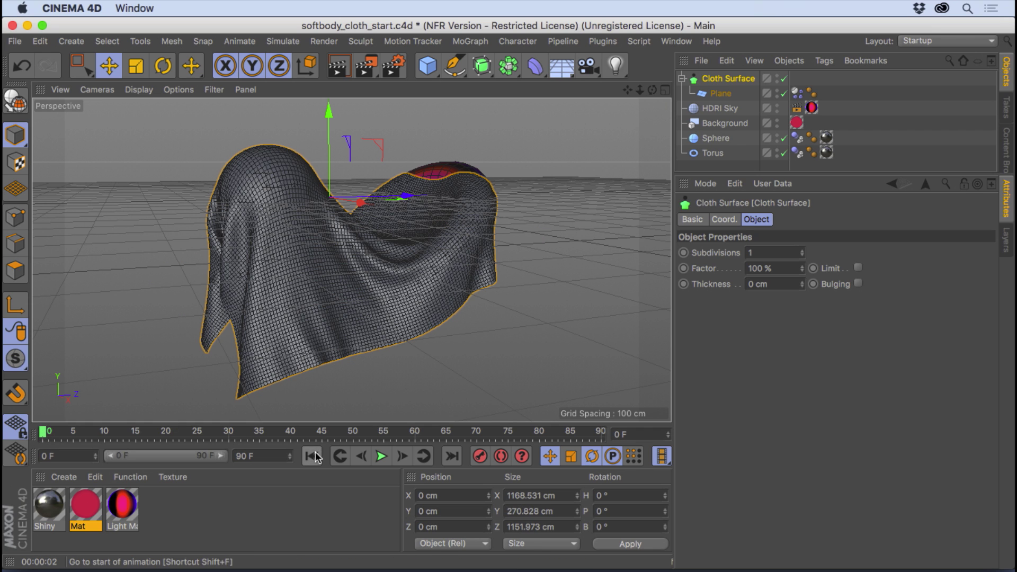
pyautogui.click(381, 457)
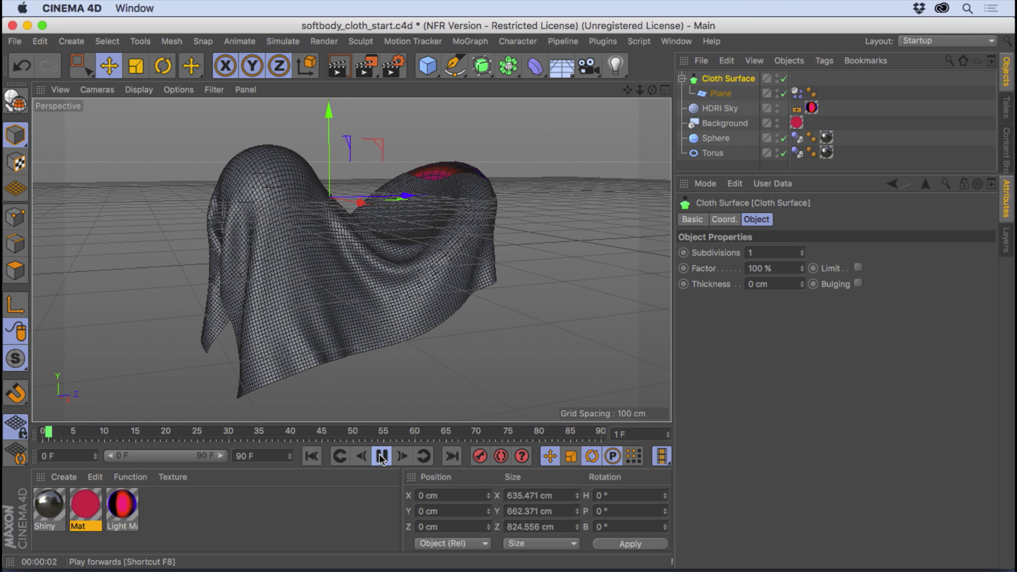
pyautogui.click(382, 457)
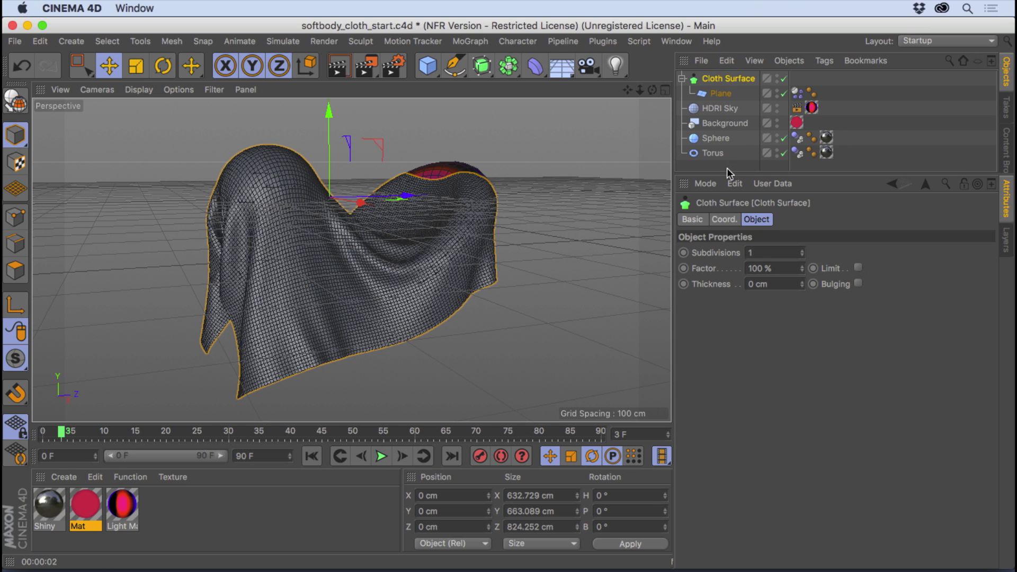
# Enlarge the object list and apply the Shiny material to the plane, rendering the view before and after.
pyautogui.moveTo(726, 174); pyautogui.dragTo(726, 247)
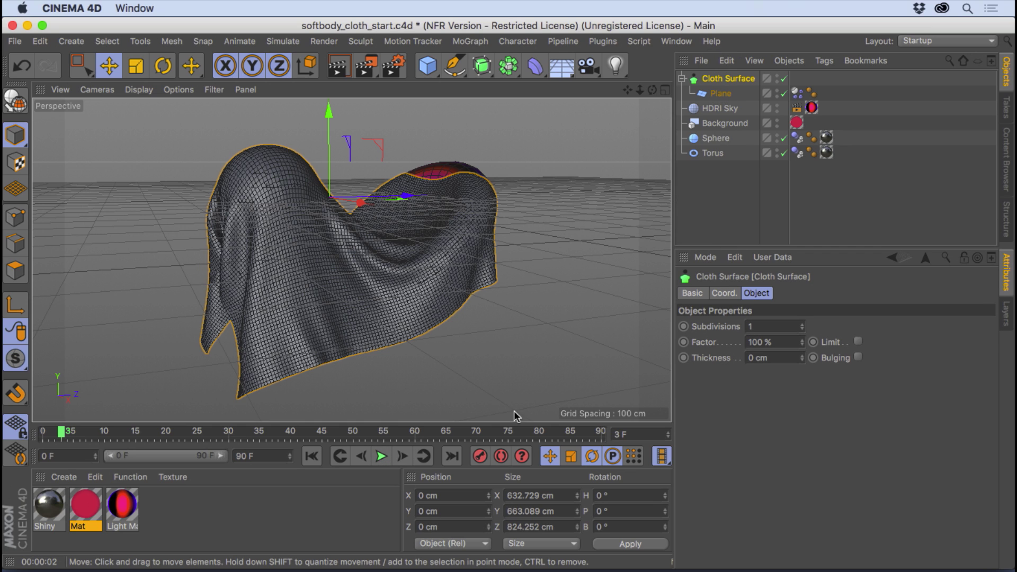
pyautogui.hotkey('alt', 'r')
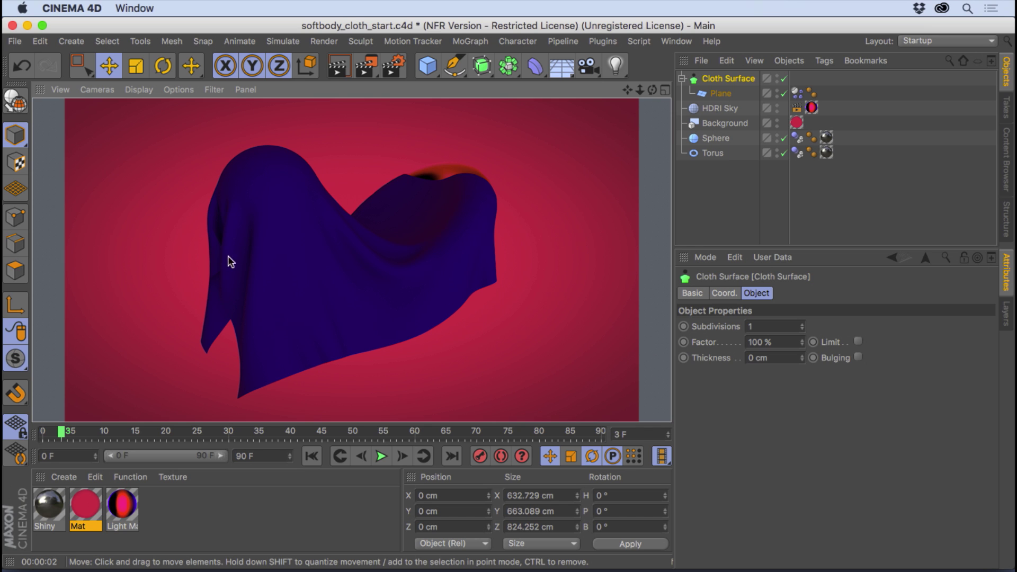
pyautogui.moveTo(49, 506); pyautogui.dragTo(716, 93)
pyautogui.press('super+r')
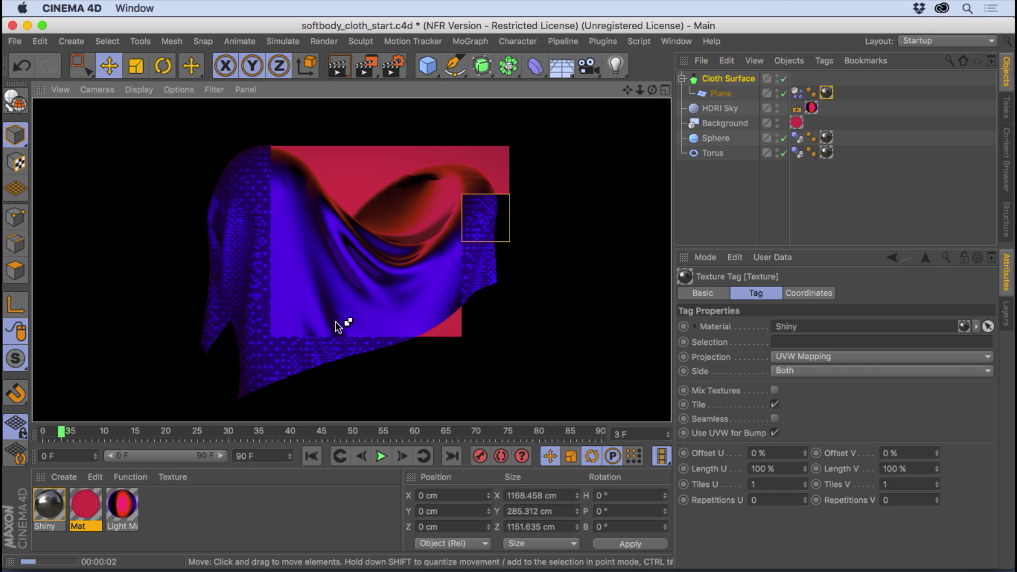
# Open the Shiny material for editing and review its Color channel and the Layer 1 and Default Specular reflectance layers.
pyautogui.doubleClick(46, 512)
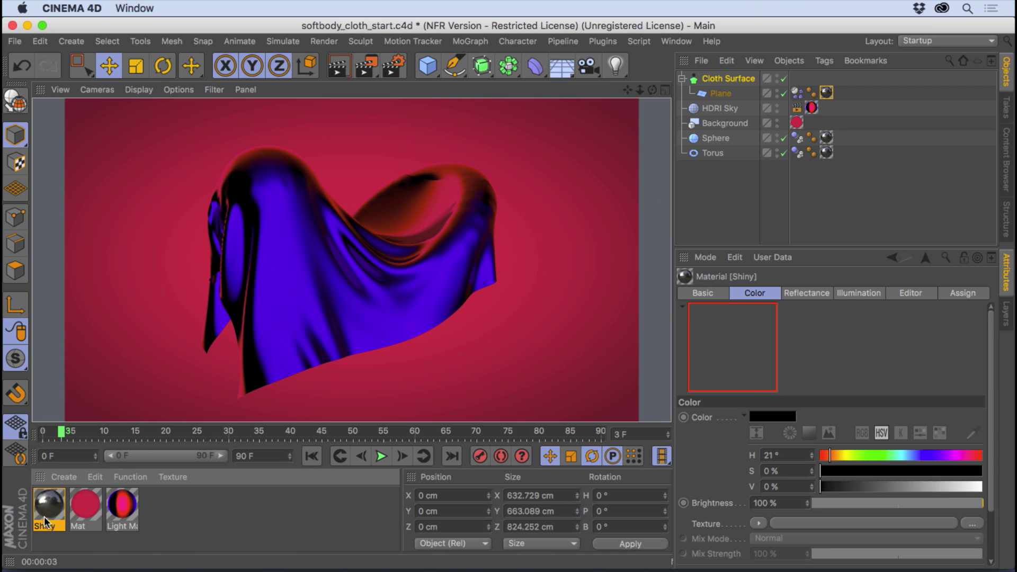
pyautogui.moveTo(399, 68); pyautogui.dragTo(640, 49)
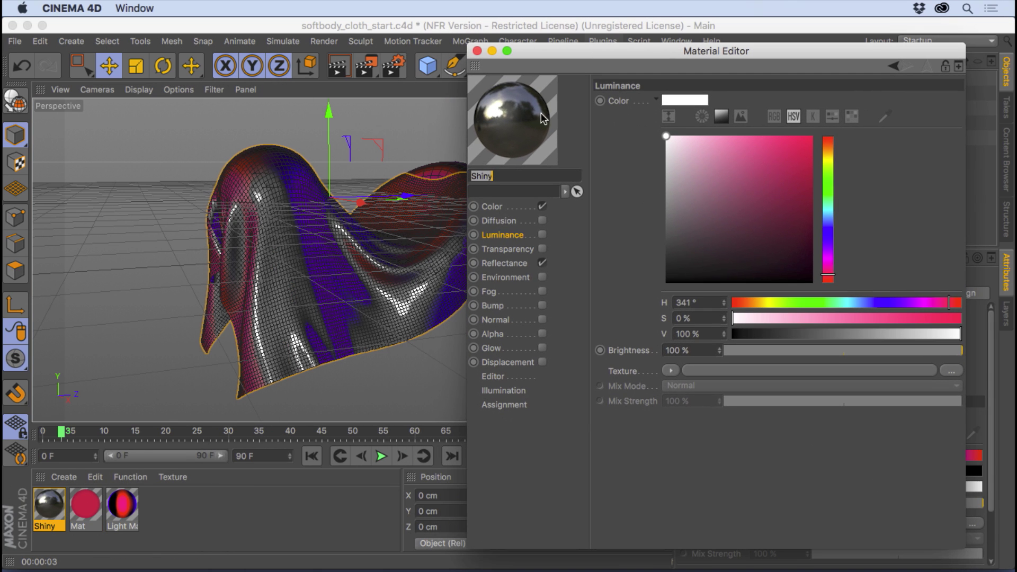
pyautogui.click(498, 209)
pyautogui.click(513, 263)
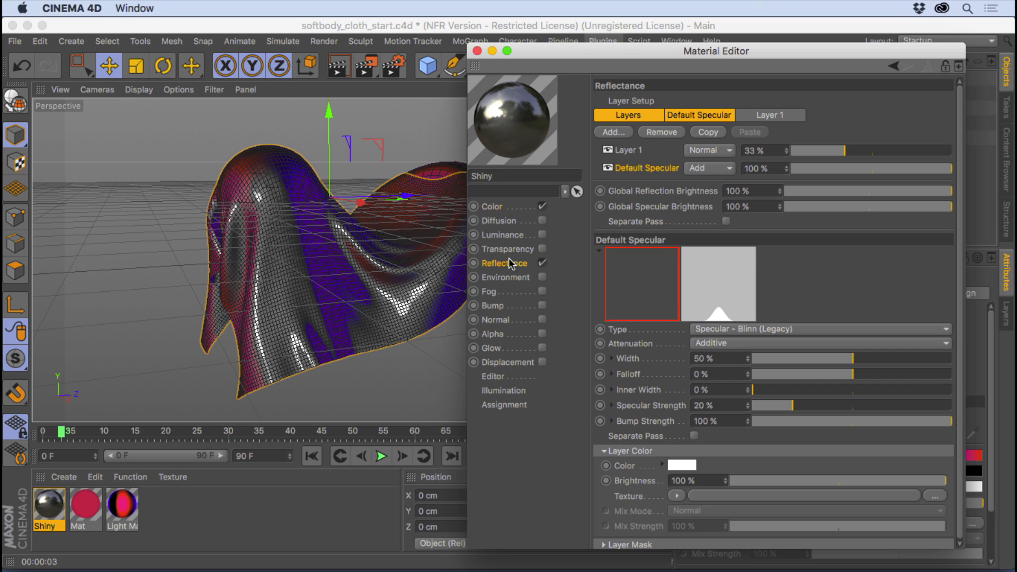
pyautogui.click(633, 151)
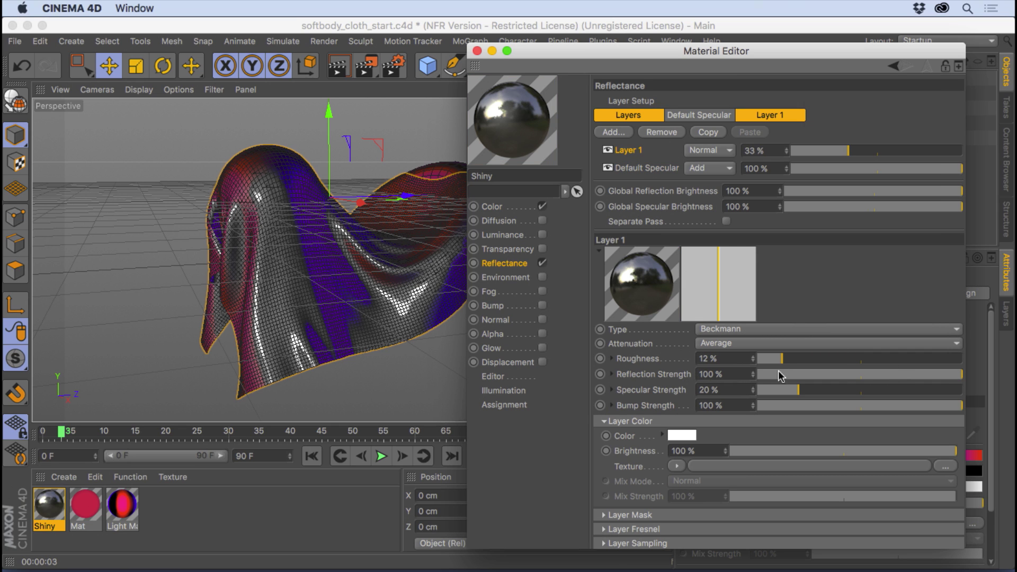
pyautogui.click(630, 168)
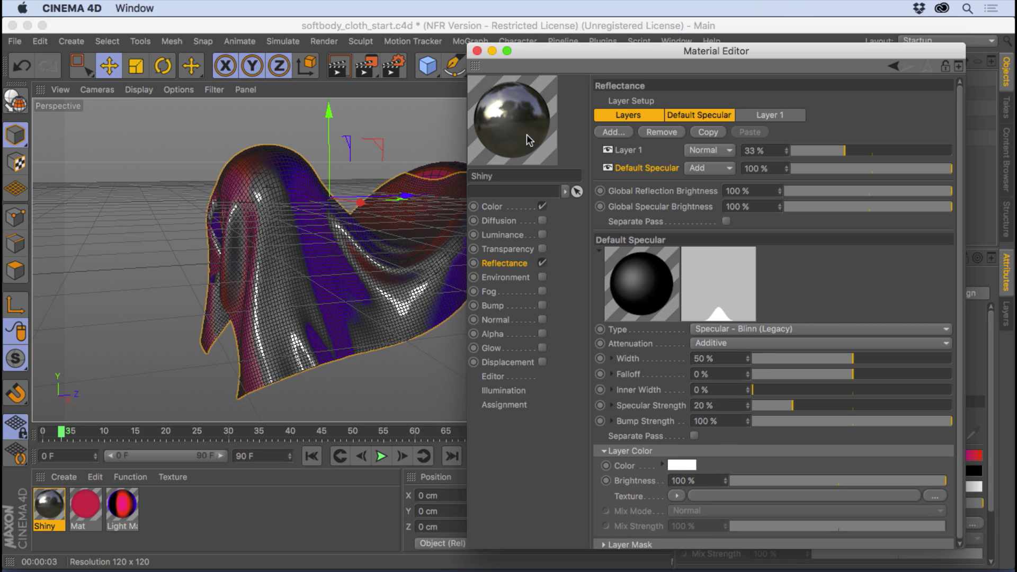
pyautogui.click(477, 51)
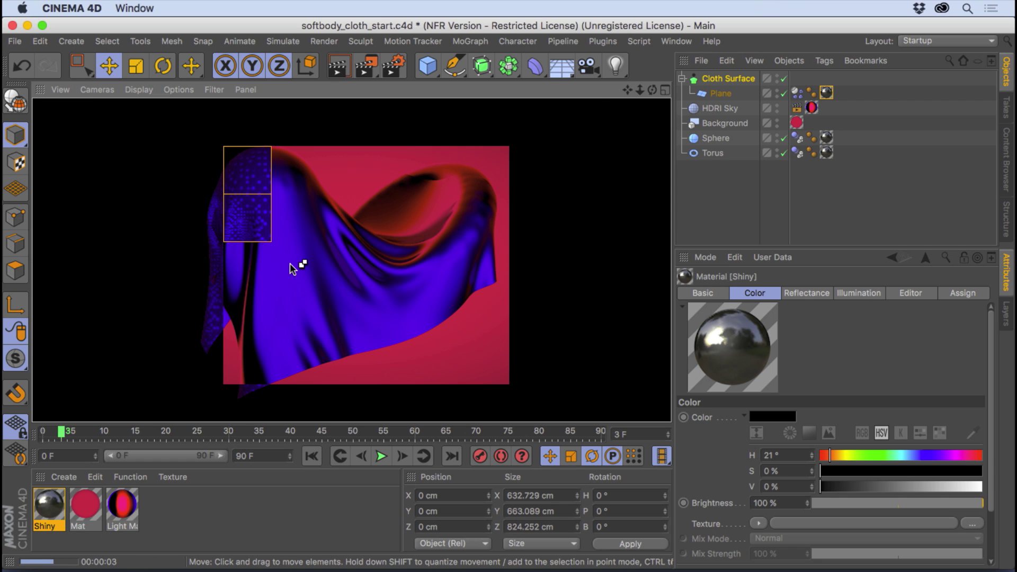
# Try a Smoothing deformer as a child of the plane with Stiffness at 88 %, and delete it.
pyautogui.scroll(10, 227, 244)
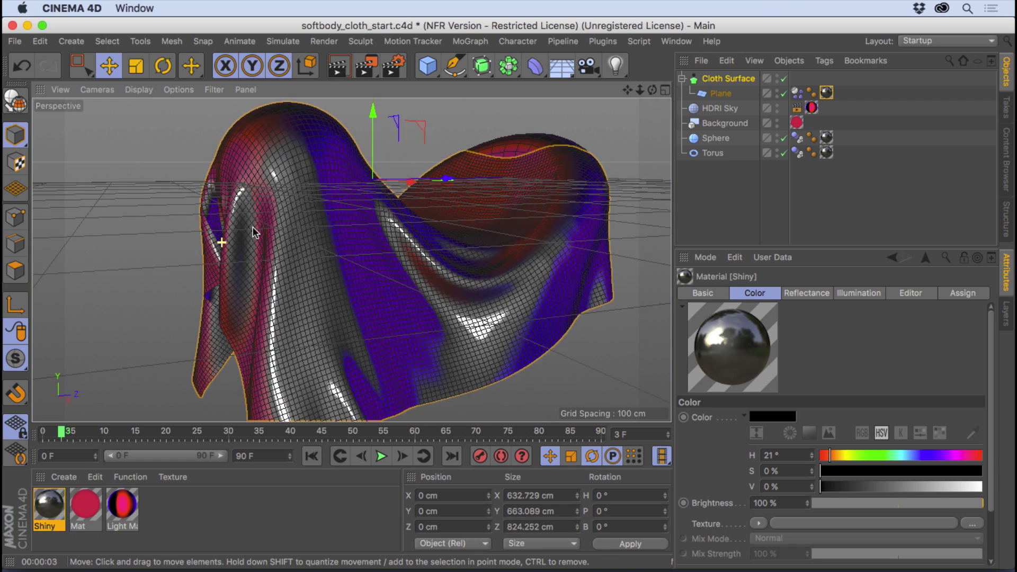
pyautogui.scroll(-10, 305, 247)
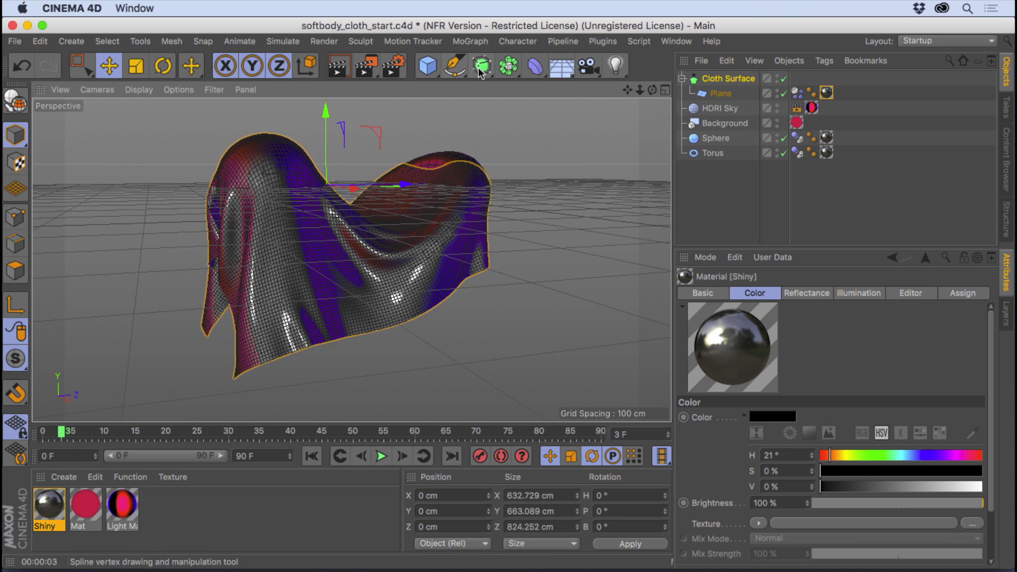
pyautogui.moveTo(478, 68); pyautogui.dragTo(421, 100)
pyautogui.moveTo(532, 74); pyautogui.dragTo(546, 165)
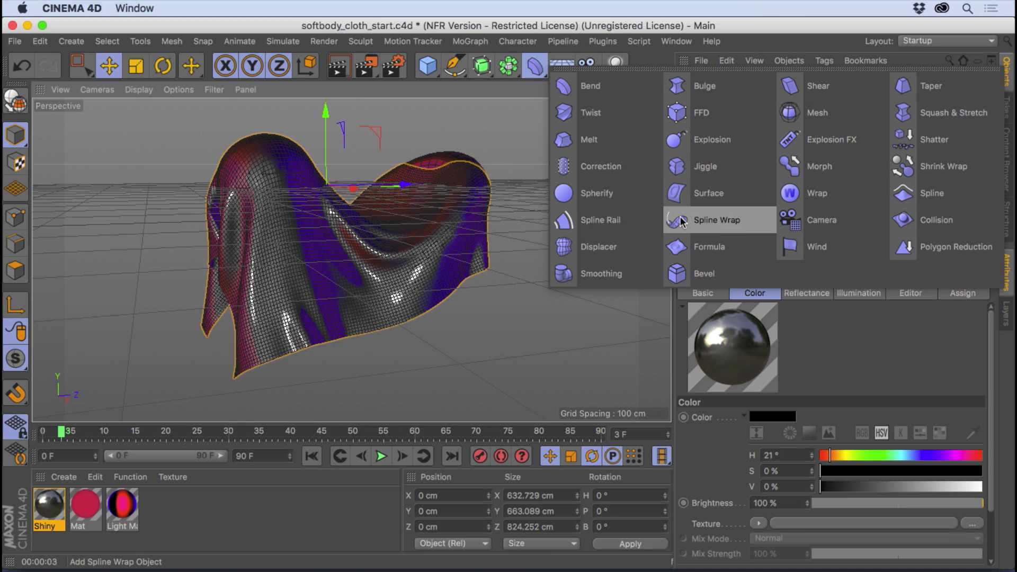
pyautogui.click(625, 268)
pyautogui.moveTo(712, 78); pyautogui.dragTo(722, 108)
pyautogui.moveTo(904, 400); pyautogui.dragTo(978, 415)
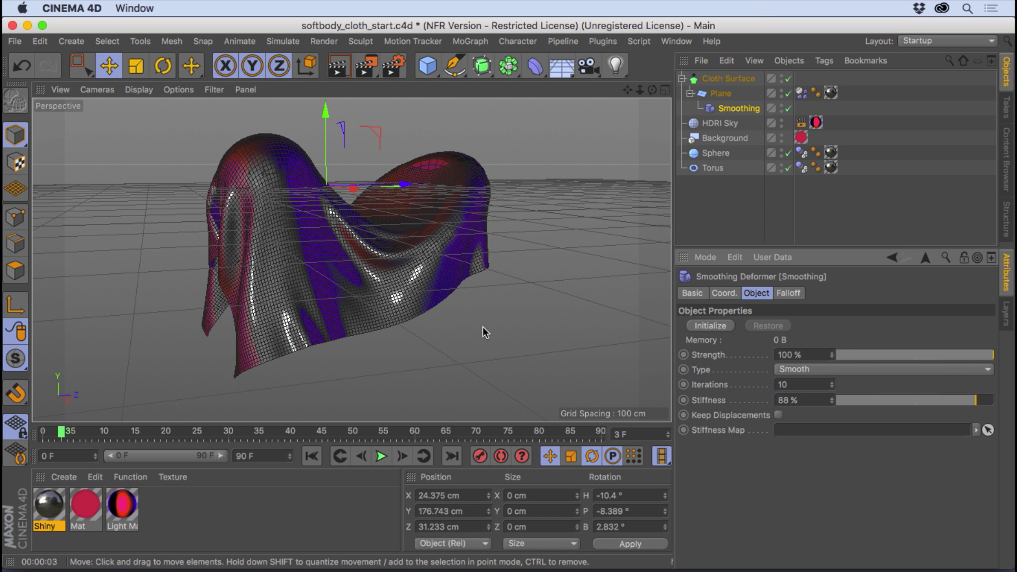
pyautogui.click(738, 109)
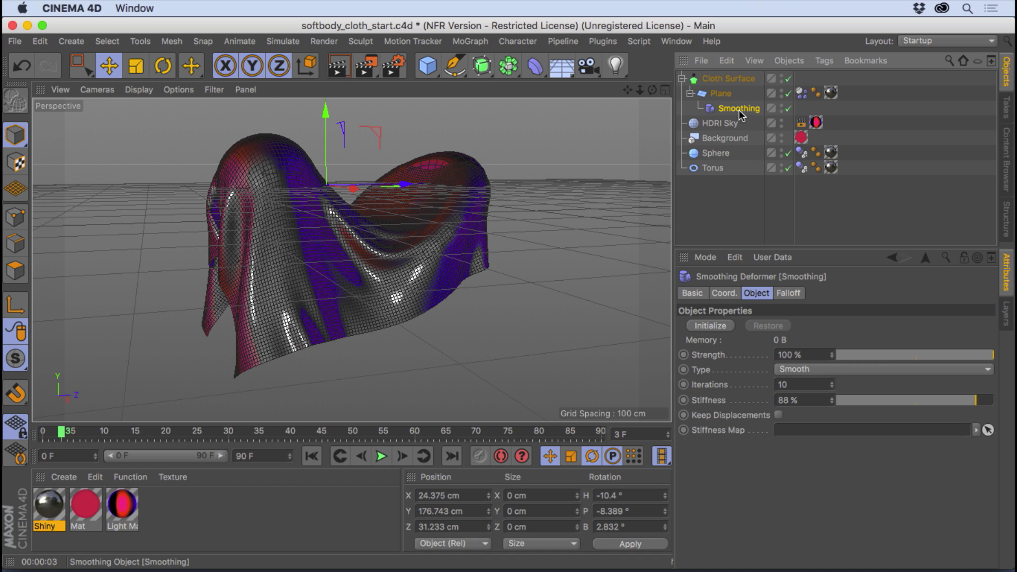
pyautogui.press('Delete')
# Return to the first frame, play the simulation to frame 6 and render the view.
pyautogui.click(312, 456)
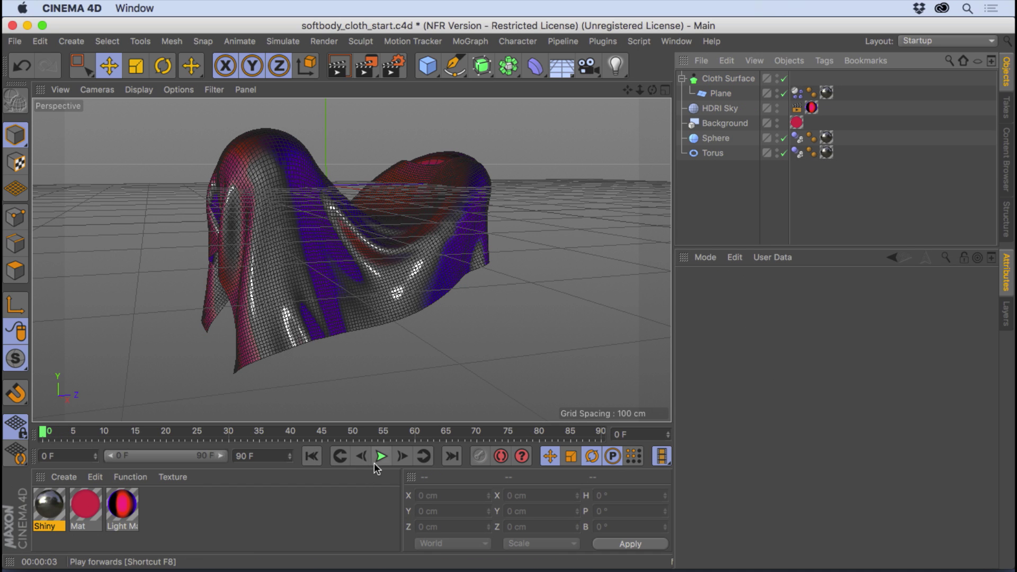
pyautogui.click(382, 457)
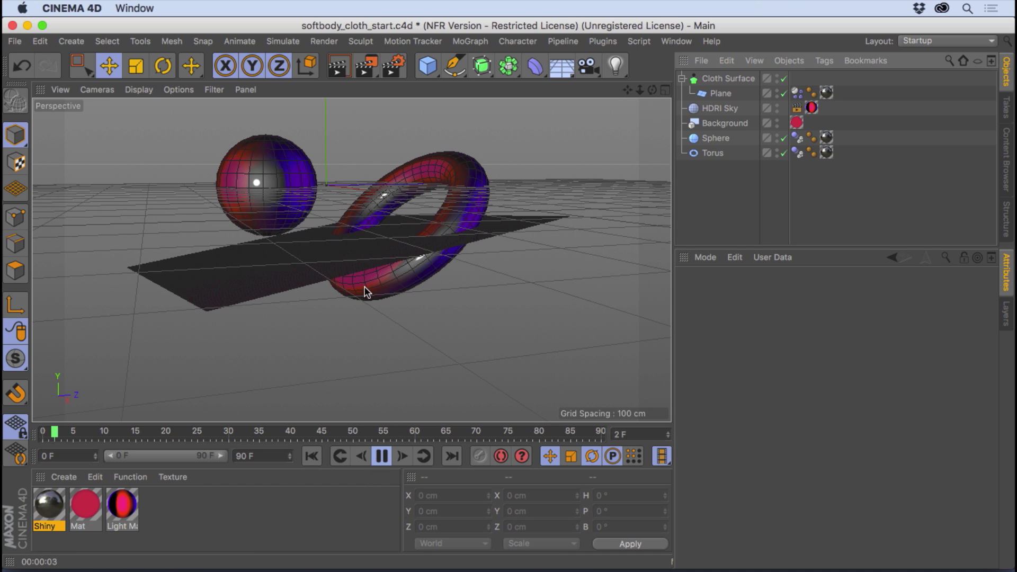
pyautogui.press('super+r')
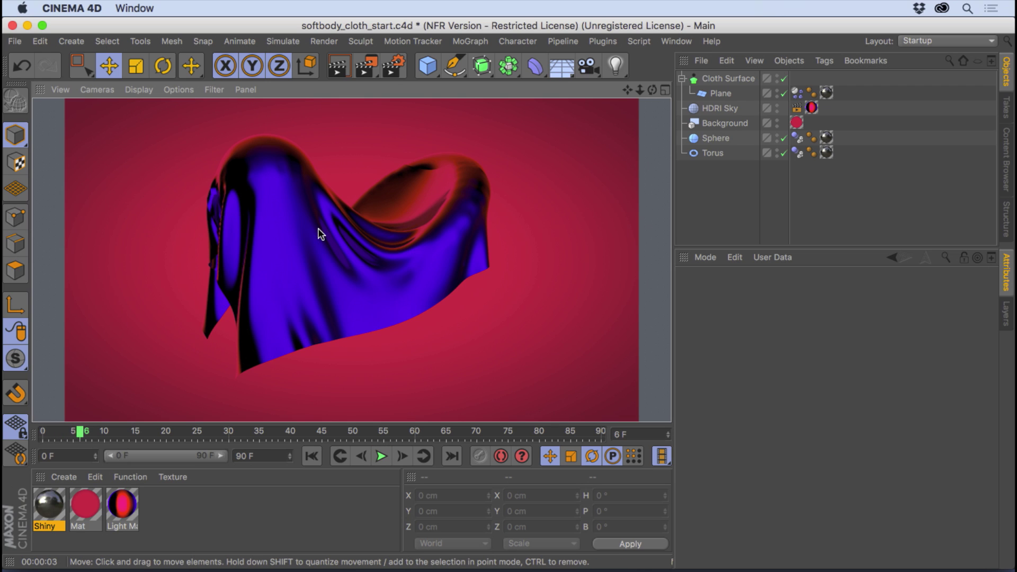
pyautogui.click(318, 231)
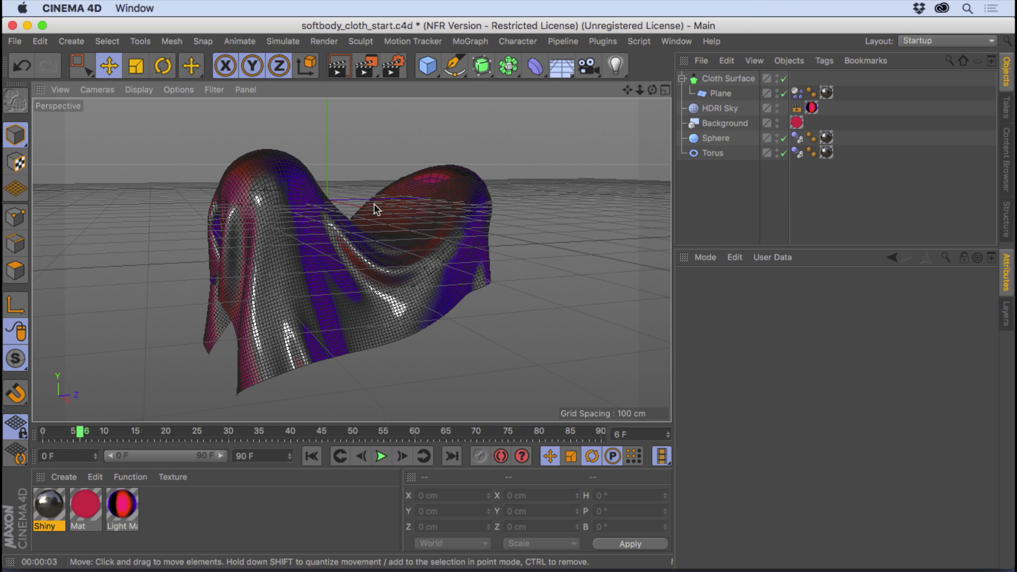
# Add a dynamics Connector object to the scene.
pyautogui.keyDown('alt'); pyautogui.moveTo(374, 206); pyautogui.dragTo(387, 207, button='middle'); pyautogui.keyUp('alt')
pyautogui.keyDown('alt'); pyautogui.moveTo(259, 160); pyautogui.dragTo(240, 161, button='middle'); pyautogui.keyUp('alt')
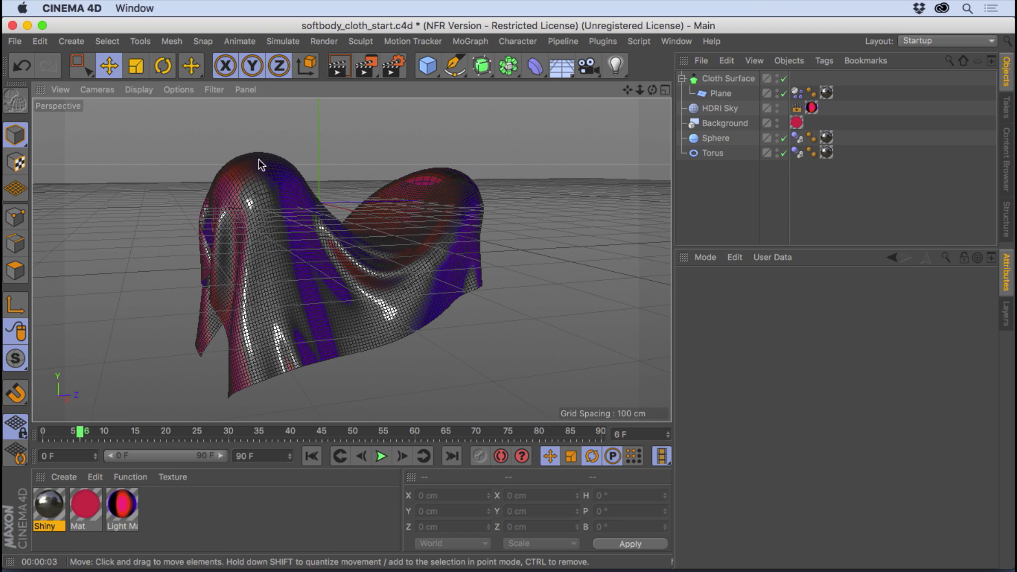
pyautogui.click(238, 43)
pyautogui.moveTo(282, 41)
pyautogui.moveTo(288, 80)
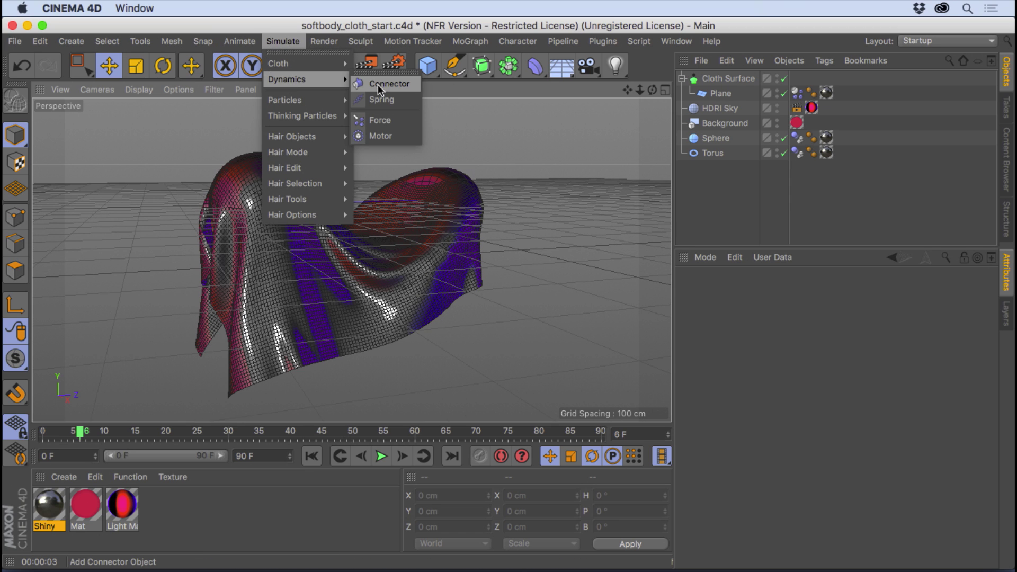
pyautogui.click(386, 84)
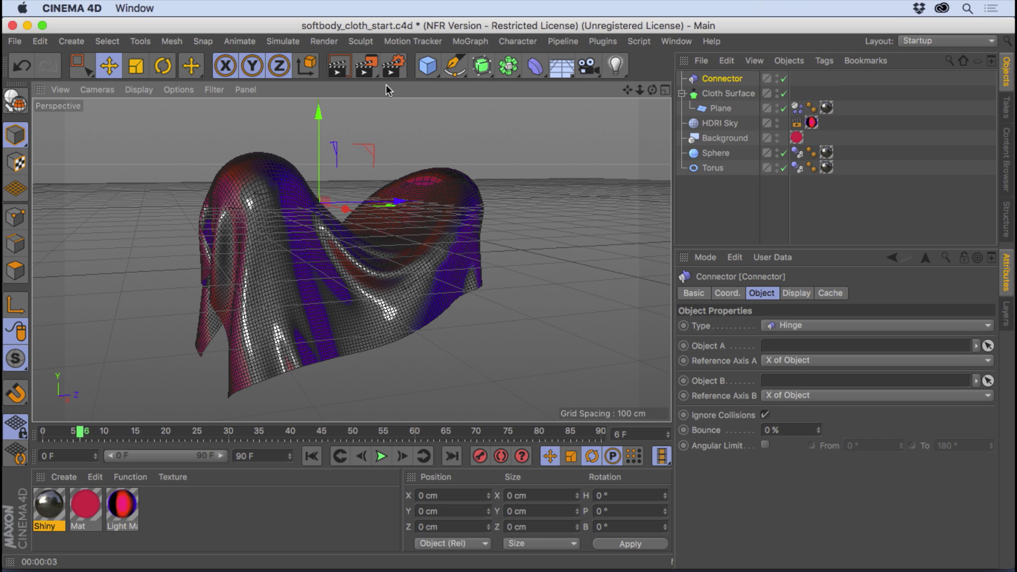
# Move the connector to the top of the cloth over the sphere, at about X 3, Y 150, Z -207 cm.
pyautogui.keyDown('alt'); pyautogui.moveTo(360, 180); pyautogui.dragTo(357, 217); pyautogui.keyUp('alt')
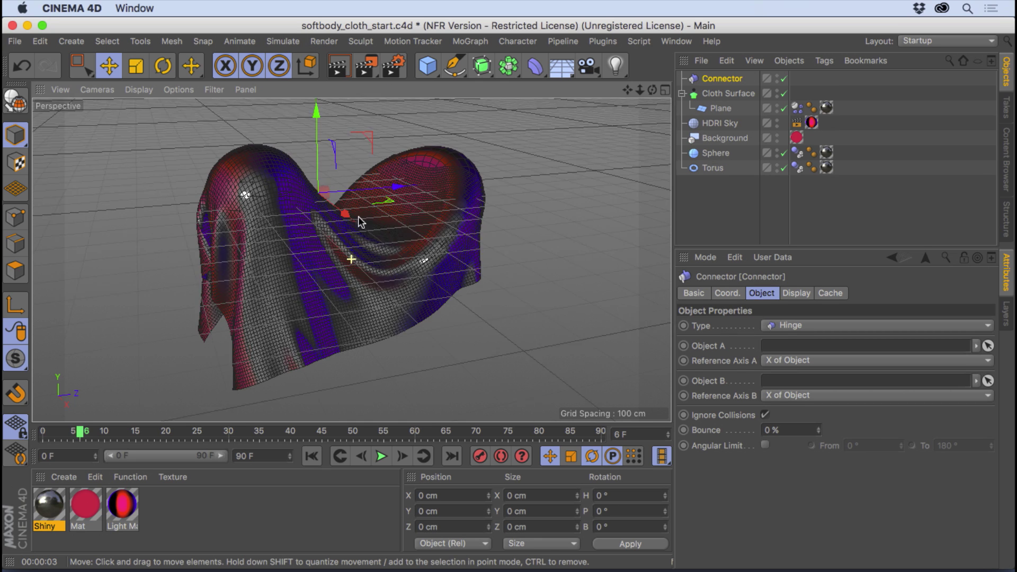
pyautogui.keyDown('alt'); pyautogui.moveTo(357, 217); pyautogui.dragTo(365, 155, button='right'); pyautogui.keyUp('alt')
pyautogui.keyDown('alt'); pyautogui.moveTo(290, 179); pyautogui.dragTo(248, 165); pyautogui.keyUp('alt')
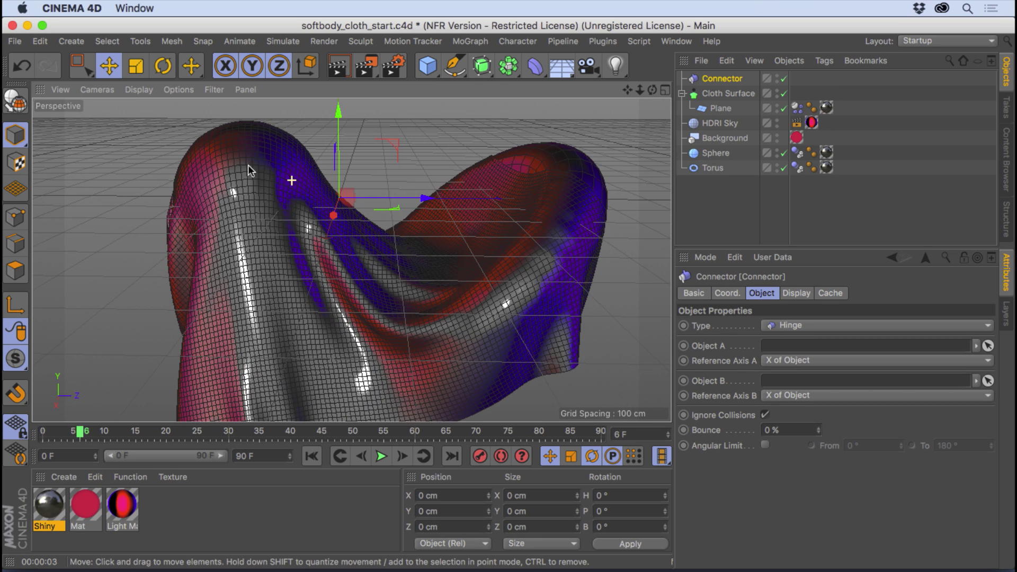
pyautogui.moveTo(392, 142); pyautogui.dragTo(286, 65)
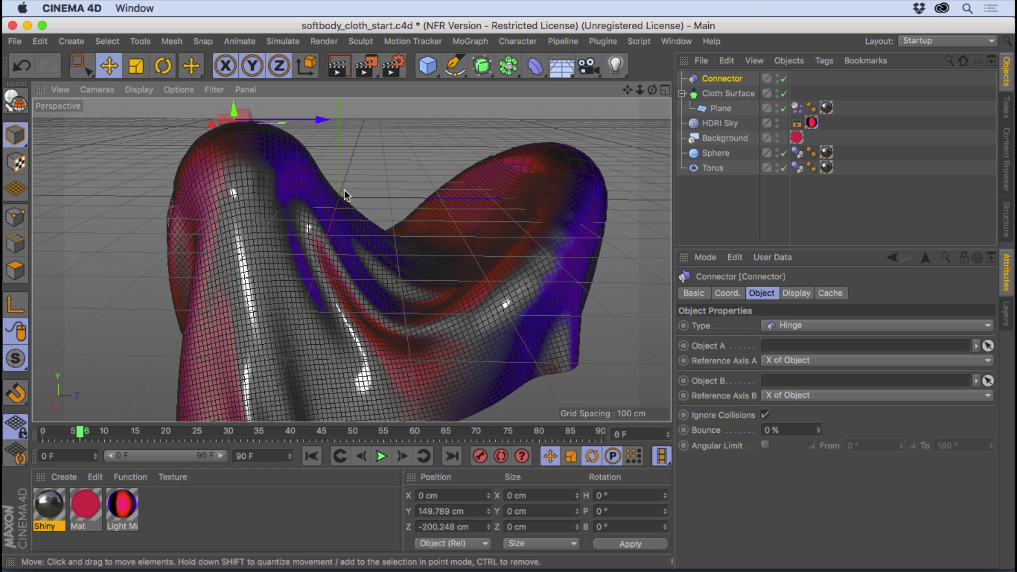
pyautogui.keyDown('alt'); pyautogui.moveTo(342, 193); pyautogui.dragTo(493, 213); pyautogui.keyUp('alt')
pyautogui.keyDown('alt'); pyautogui.moveTo(273, 133); pyautogui.dragTo(345, 163, button='right'); pyautogui.keyUp('alt')
pyautogui.keyDown('alt'); pyautogui.moveTo(346, 163); pyautogui.dragTo(376, 147); pyautogui.keyUp('alt')
pyautogui.keyDown('alt'); pyautogui.moveTo(375, 149); pyautogui.dragTo(271, 201); pyautogui.keyUp('alt')
pyautogui.moveTo(345, 146); pyautogui.dragTo(336, 149)
pyautogui.keyDown('alt'); pyautogui.moveTo(303, 192); pyautogui.dragTo(278, 203); pyautogui.keyUp('alt')
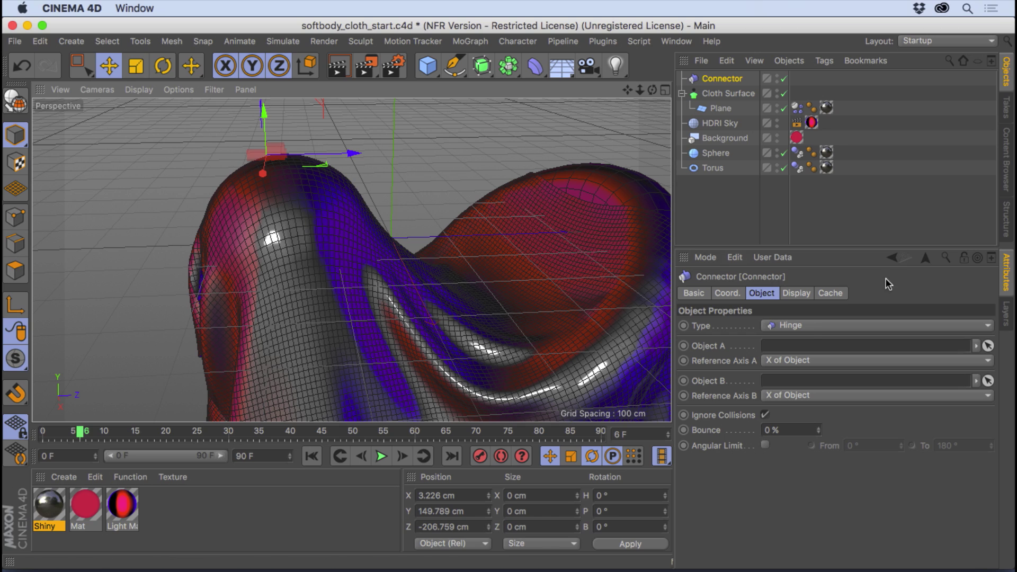
# Set the connector's type to Fixed and assign the Plane as its Object B.
pyautogui.click(812, 325)
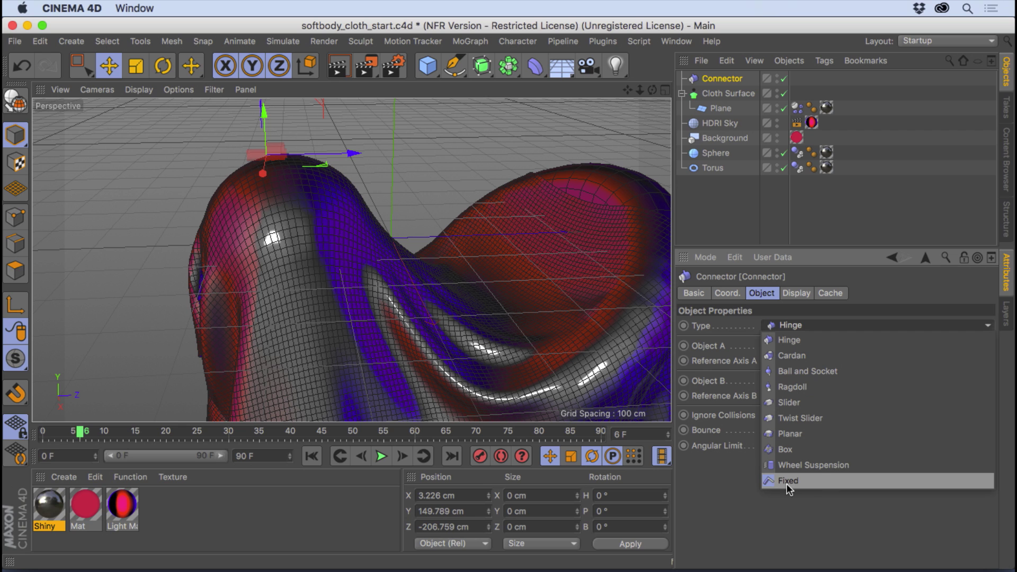
pyautogui.click(804, 483)
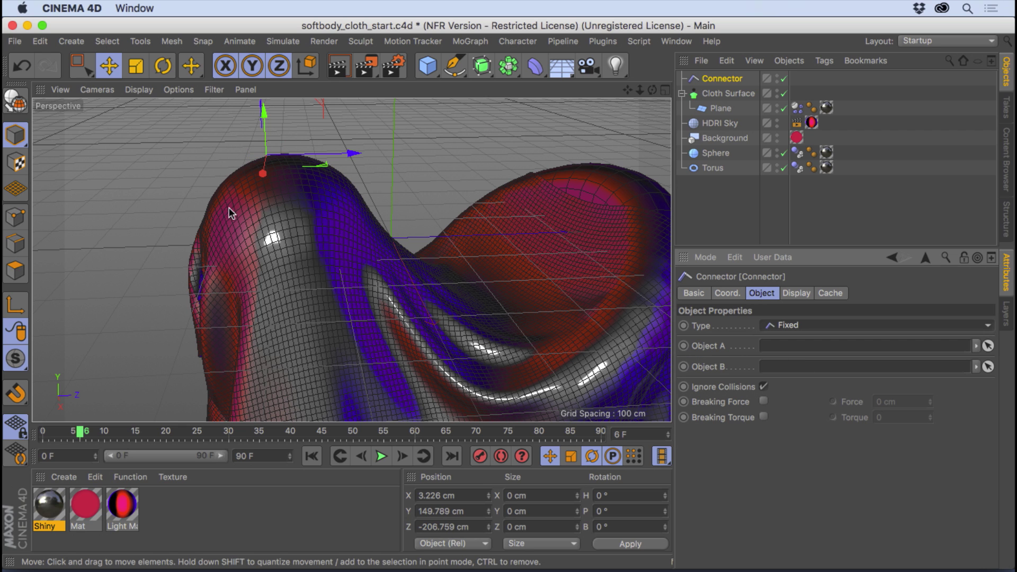
pyautogui.keyDown('alt'); pyautogui.moveTo(229, 208); pyautogui.dragTo(306, 208); pyautogui.keyUp('alt')
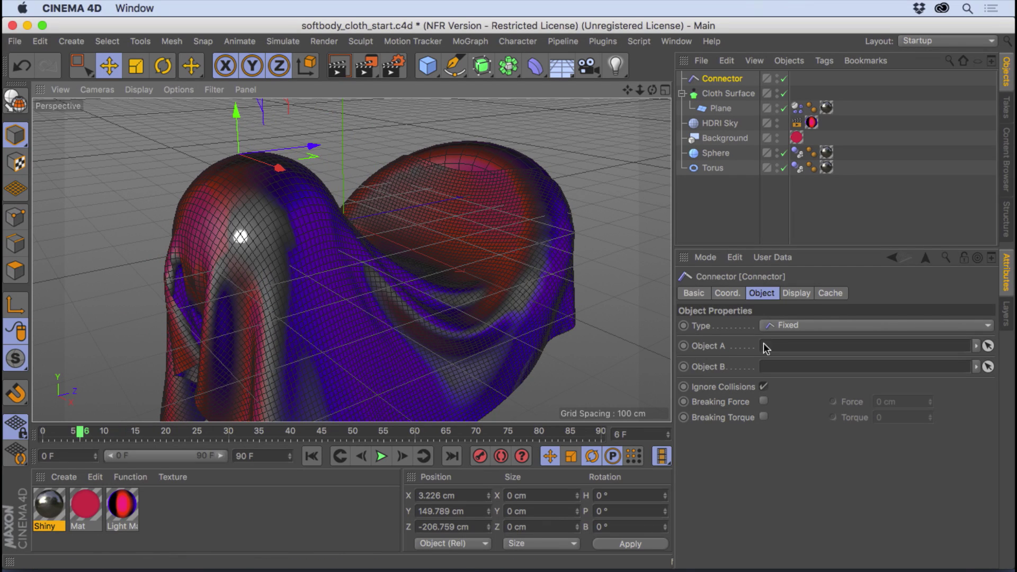
pyautogui.click(705, 347)
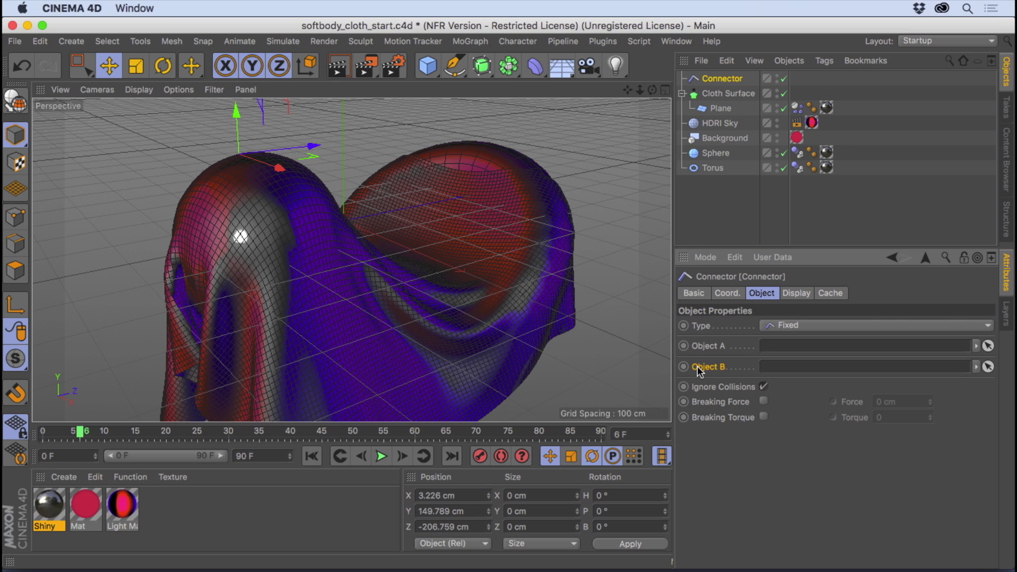
pyautogui.click(721, 109)
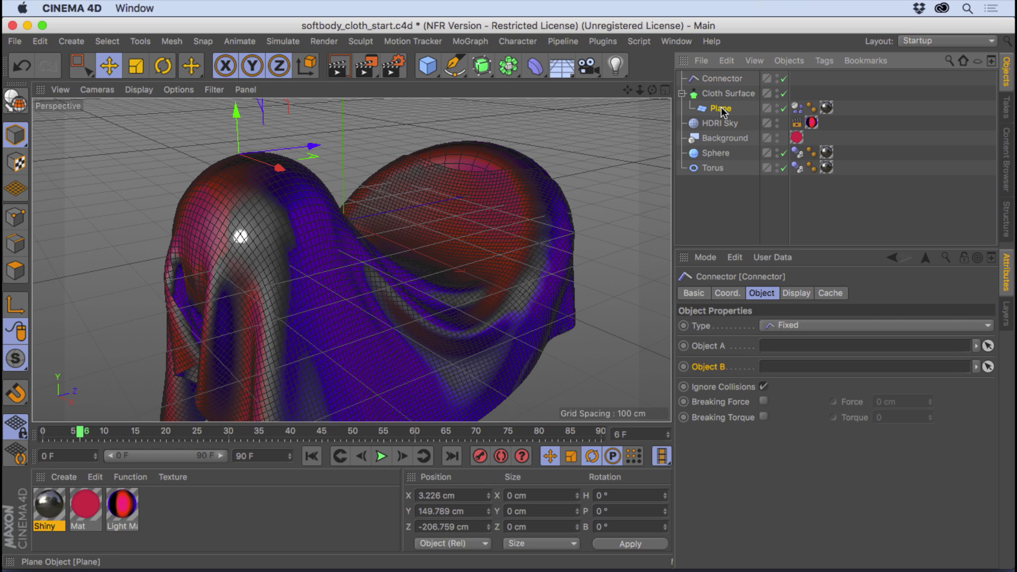
pyautogui.moveTo(721, 109); pyautogui.dragTo(782, 366)
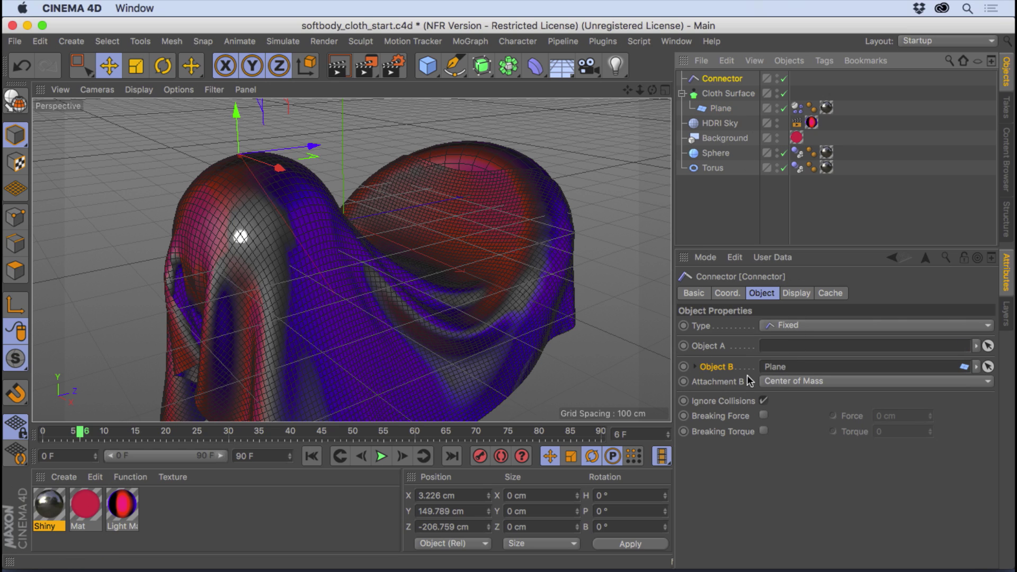
# Set the connector's Attachment B to Polygon Point with Index 155.
pyautogui.click(731, 382)
pyautogui.keyDown('alt'); pyautogui.moveTo(423, 213); pyautogui.dragTo(324, 209); pyautogui.keyUp('alt')
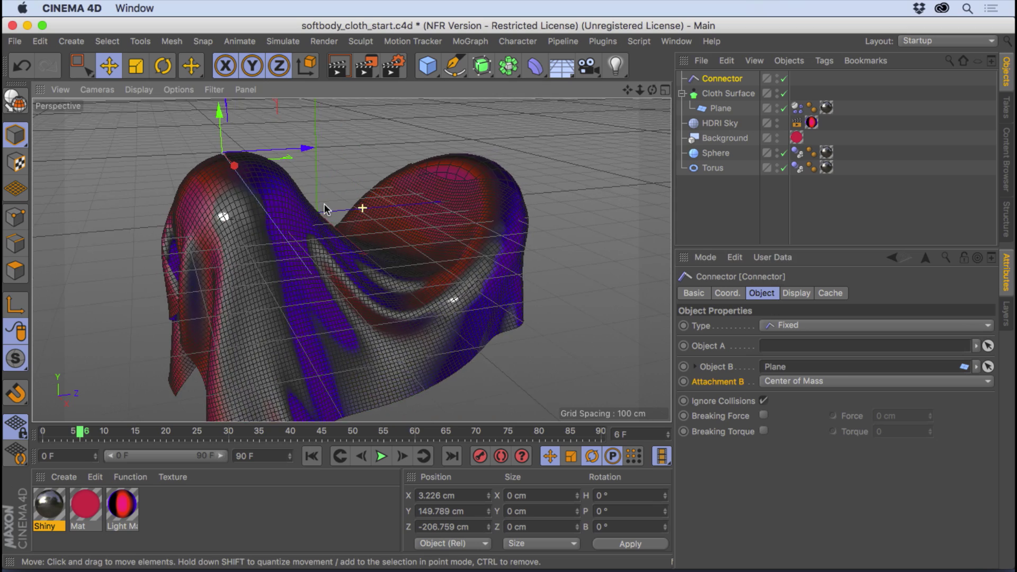
pyautogui.keyDown('alt'); pyautogui.moveTo(247, 175); pyautogui.dragTo(300, 195, button='middle'); pyautogui.keyUp('alt')
pyautogui.scroll(3, 300, 194)
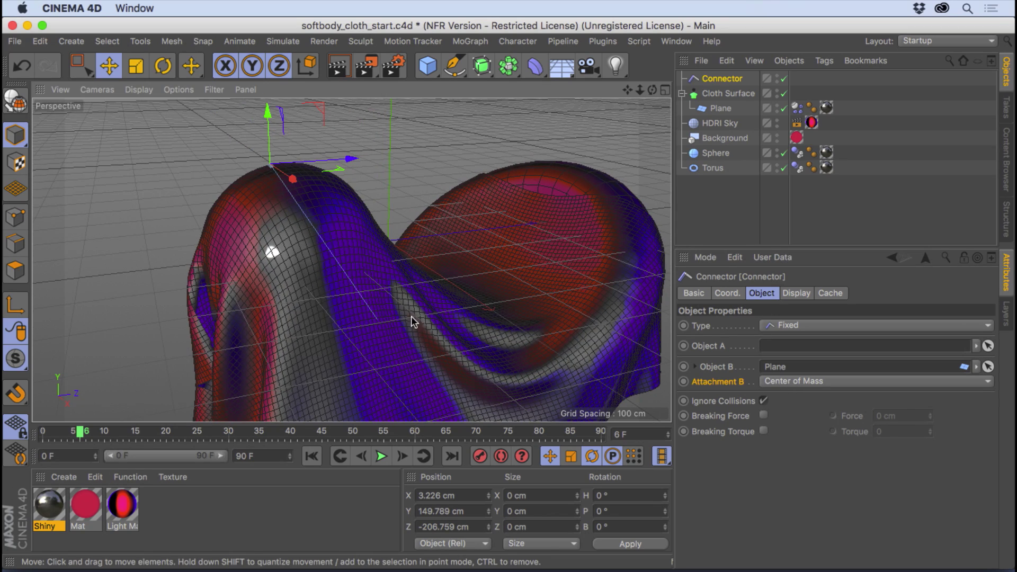
pyautogui.keyDown('alt'); pyautogui.moveTo(424, 338); pyautogui.dragTo(387, 326); pyautogui.keyUp('alt')
pyautogui.keyDown('alt'); pyautogui.moveTo(387, 327); pyautogui.dragTo(367, 247, button='middle'); pyautogui.keyUp('alt')
pyautogui.keyDown('alt'); pyautogui.moveTo(368, 248); pyautogui.dragTo(325, 237, button='right'); pyautogui.keyUp('alt')
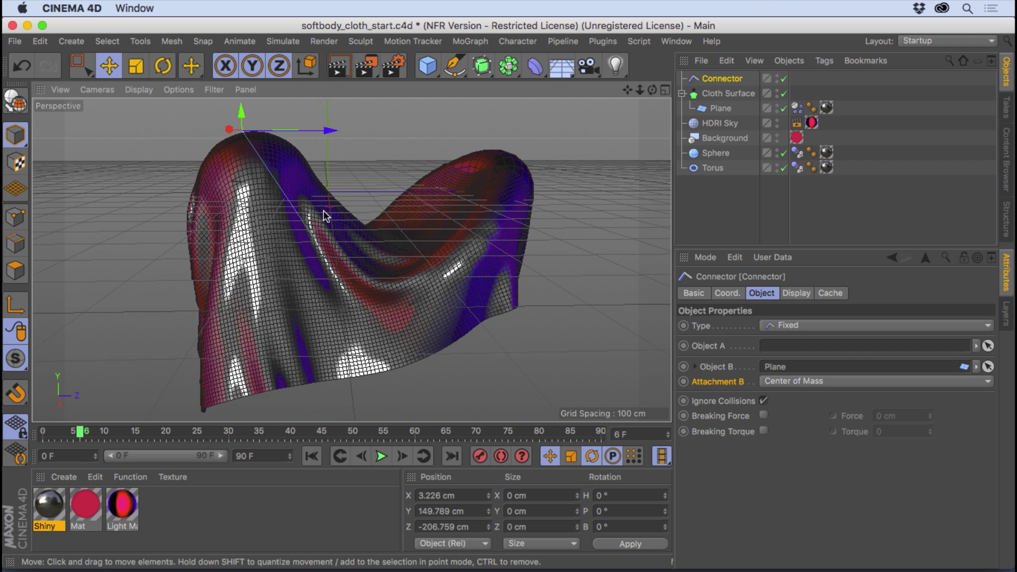
pyautogui.keyDown('alt'); pyautogui.moveTo(323, 211); pyautogui.dragTo(282, 199); pyautogui.keyUp('alt')
pyautogui.keyDown('alt'); pyautogui.moveTo(282, 199); pyautogui.dragTo(300, 162, button='right'); pyautogui.keyUp('alt')
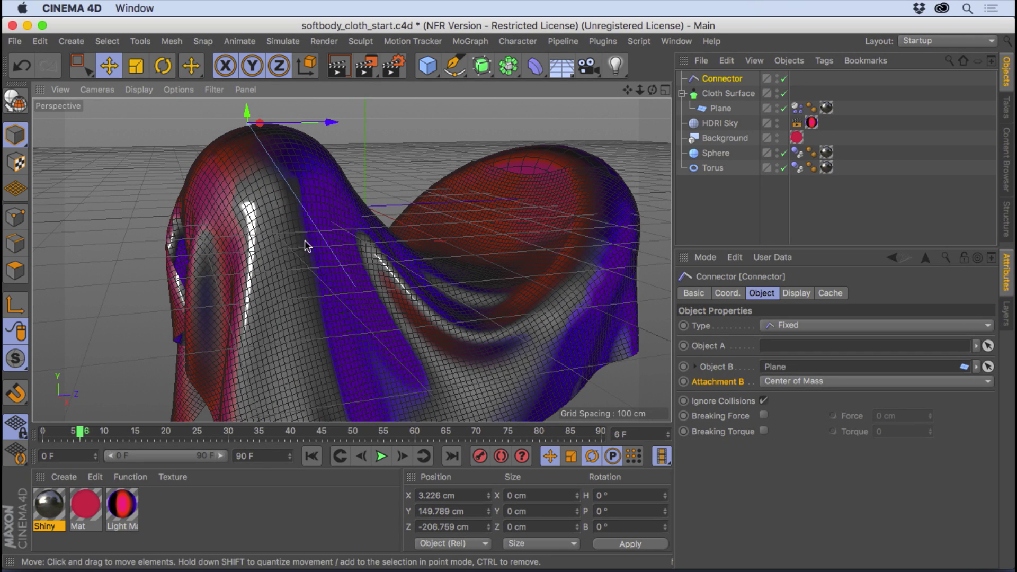
pyautogui.click(795, 381)
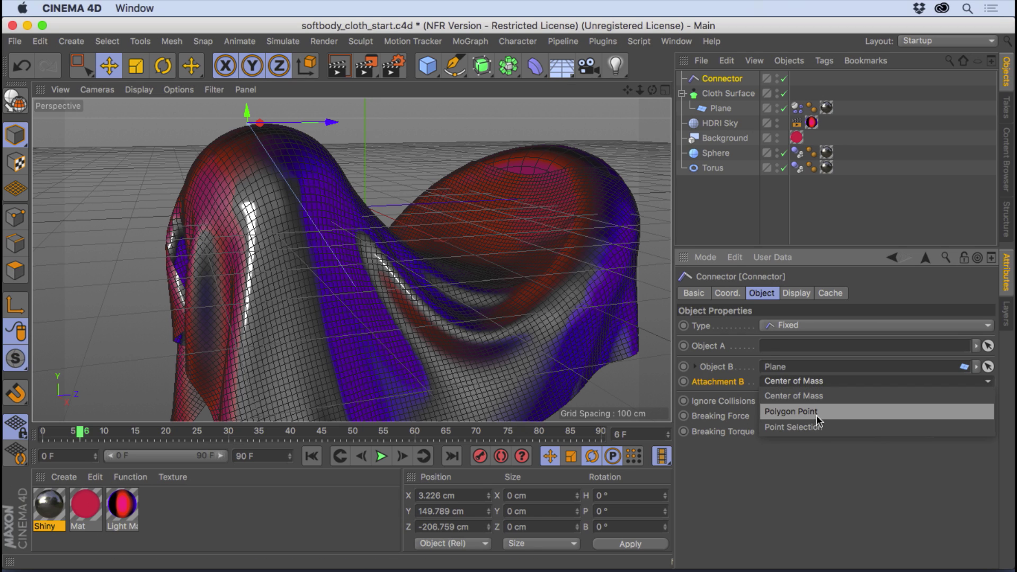
pyautogui.click(818, 413)
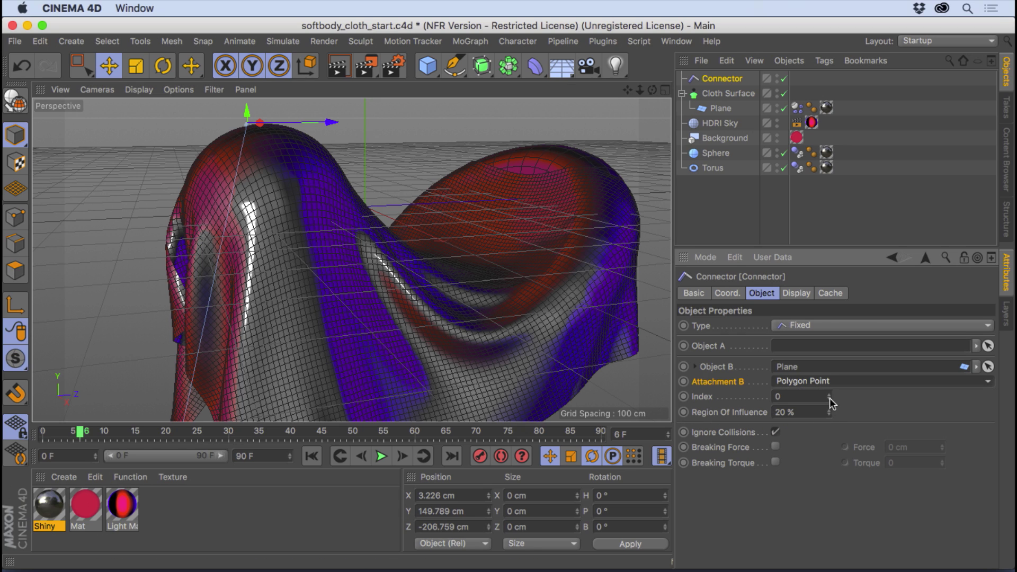
pyautogui.moveTo(829, 397); pyautogui.dragTo(829, 345)
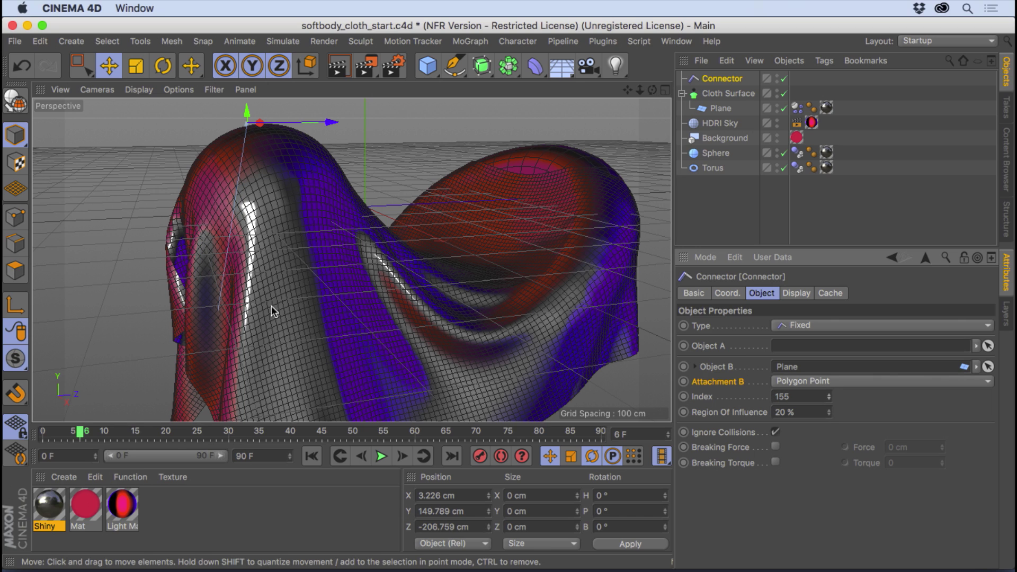
# Set the connector's Attachment B point Index to 1188, near the top of the cloth over the sphere.
pyautogui.moveTo(830, 396); pyautogui.dragTo(830, 315)
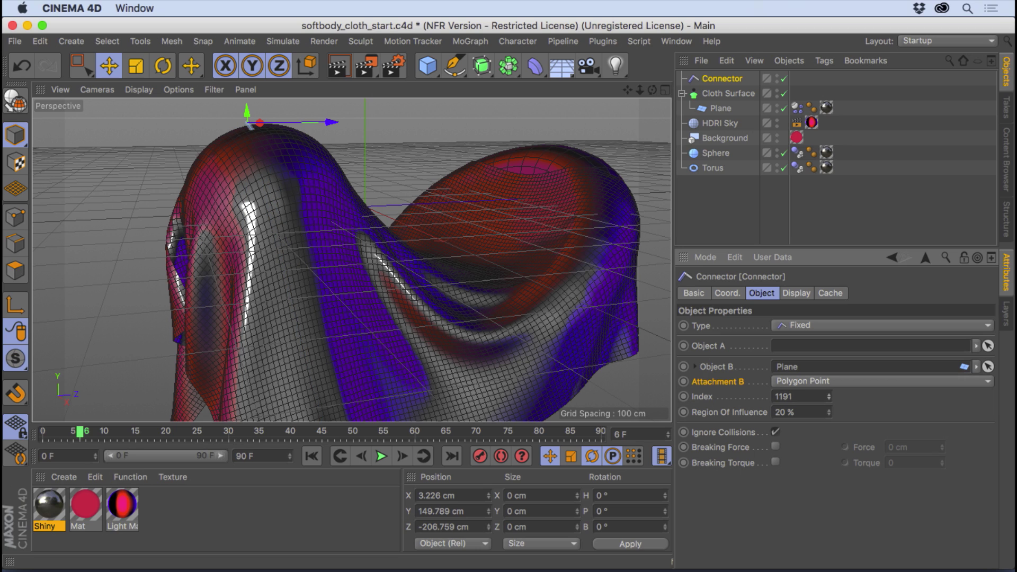
pyautogui.click(830, 399)
pyautogui.keyDown('alt'); pyautogui.moveTo(243, 128); pyautogui.dragTo(259, 210, button='middle'); pyautogui.keyUp('alt')
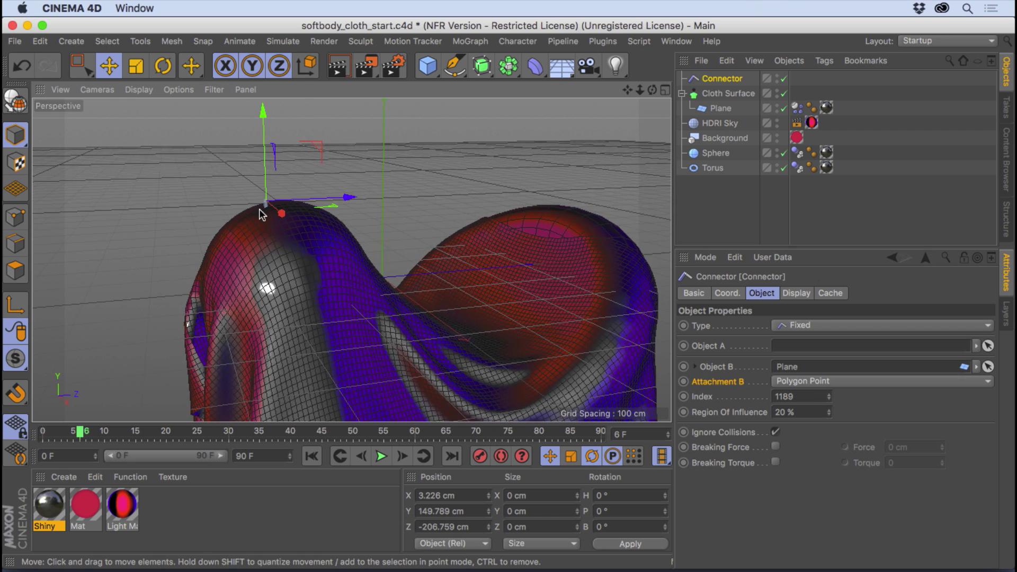
pyautogui.keyDown('alt'); pyautogui.moveTo(259, 211); pyautogui.dragTo(388, 211, button='right'); pyautogui.keyUp('alt')
pyautogui.keyDown('alt'); pyautogui.moveTo(288, 221); pyautogui.dragTo(380, 224); pyautogui.keyUp('alt')
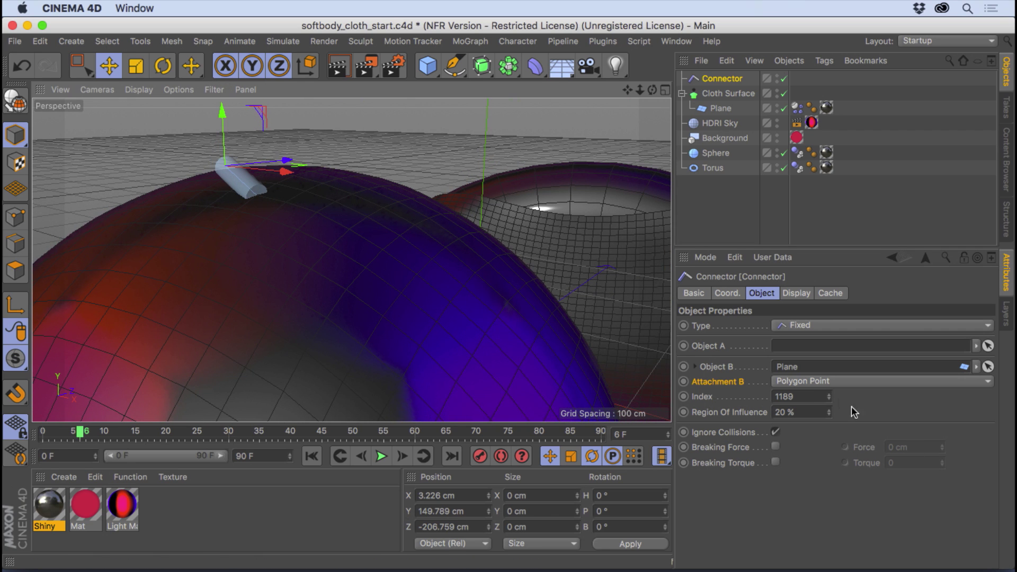
pyautogui.click(829, 394)
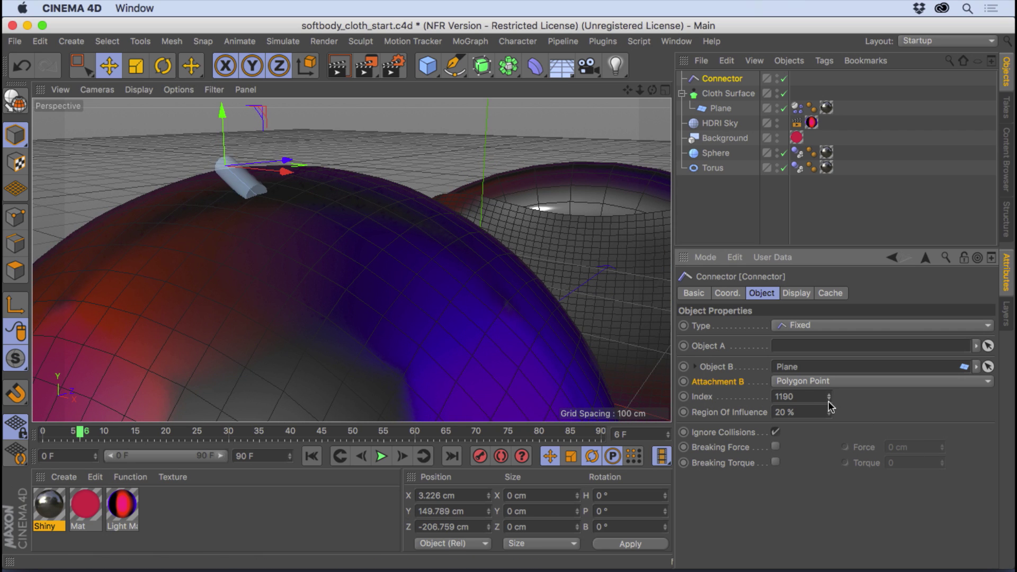
pyautogui.doubleClick(829, 401)
# Examine from several angles how the connector sits on the cloth at the top of the sphere.
pyautogui.keyDown('alt'); pyautogui.moveTo(338, 257); pyautogui.dragTo(259, 278); pyautogui.keyUp('alt')
pyautogui.keyDown('alt'); pyautogui.moveTo(340, 209); pyautogui.dragTo(327, 240, button='middle'); pyautogui.keyUp('alt')
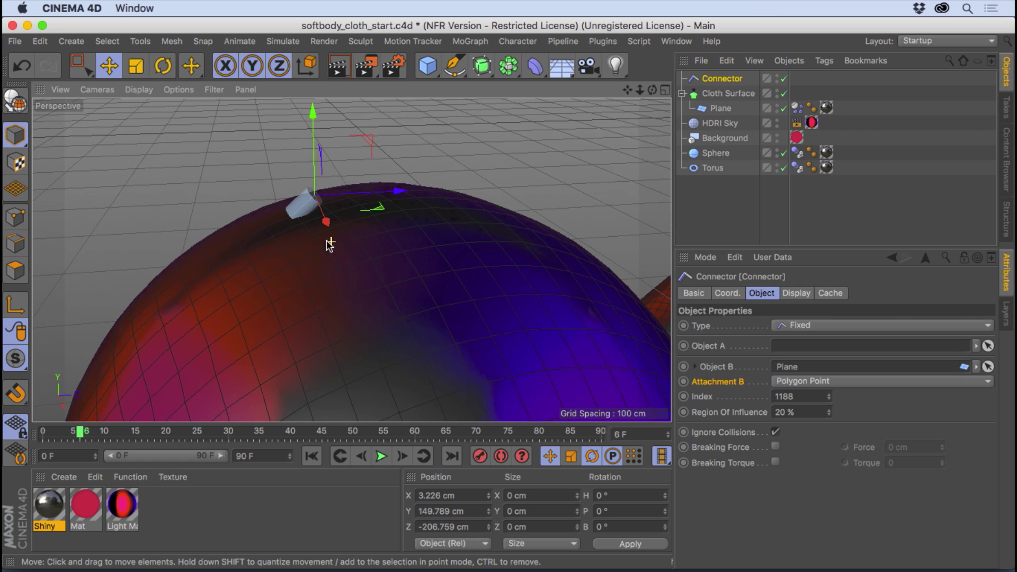
pyautogui.keyDown('alt'); pyautogui.moveTo(327, 241); pyautogui.dragTo(299, 213); pyautogui.keyUp('alt')
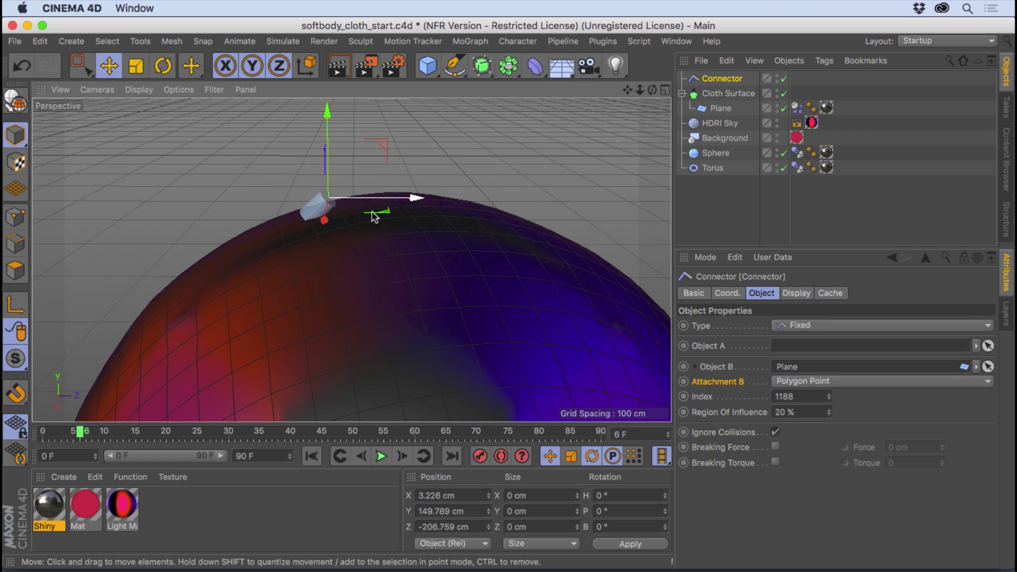
pyautogui.keyDown('alt'); pyautogui.moveTo(372, 213); pyautogui.dragTo(382, 289, button='right'); pyautogui.keyUp('alt')
pyautogui.keyDown('alt'); pyautogui.moveTo(382, 289); pyautogui.dragTo(354, 233); pyautogui.keyUp('alt')
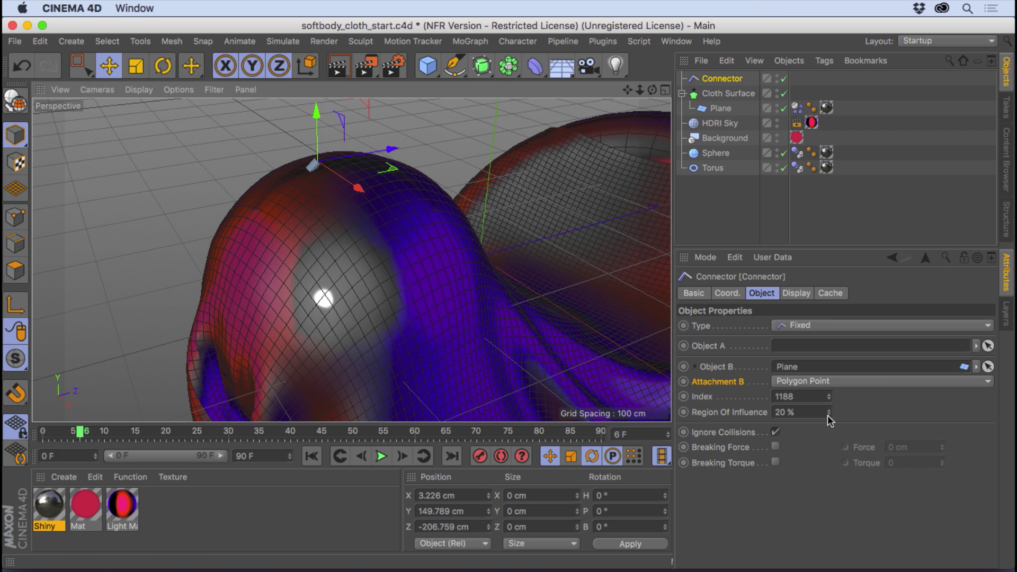
pyautogui.keyDown('alt'); pyautogui.moveTo(443, 280); pyautogui.dragTo(396, 267, button='middle'); pyautogui.keyUp('alt')
pyautogui.keyDown('alt'); pyautogui.moveTo(395, 267); pyautogui.dragTo(387, 226); pyautogui.keyUp('alt')
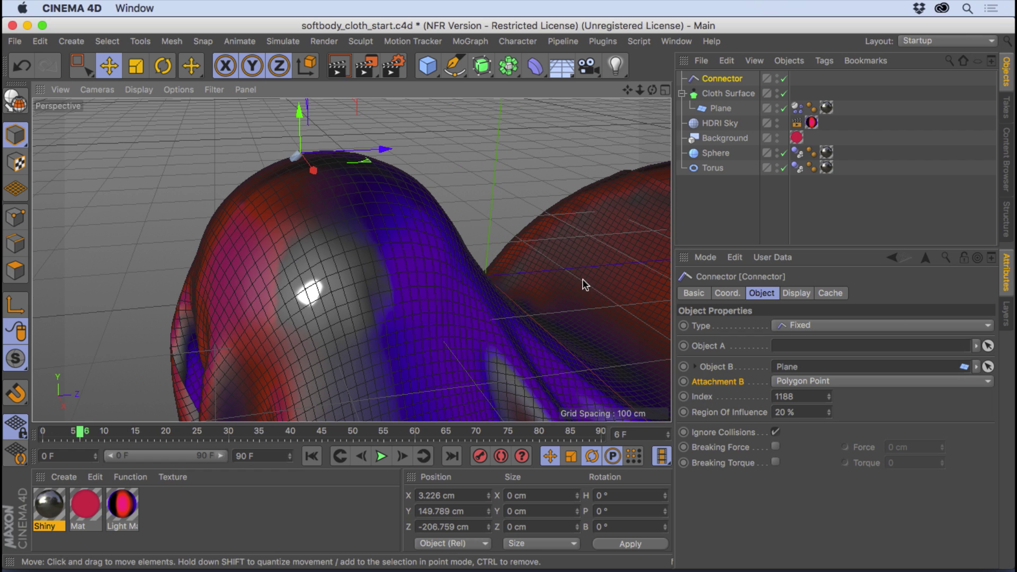
pyautogui.keyDown('alt'); pyautogui.moveTo(328, 222); pyautogui.dragTo(299, 219, button='middle'); pyautogui.keyUp('alt')
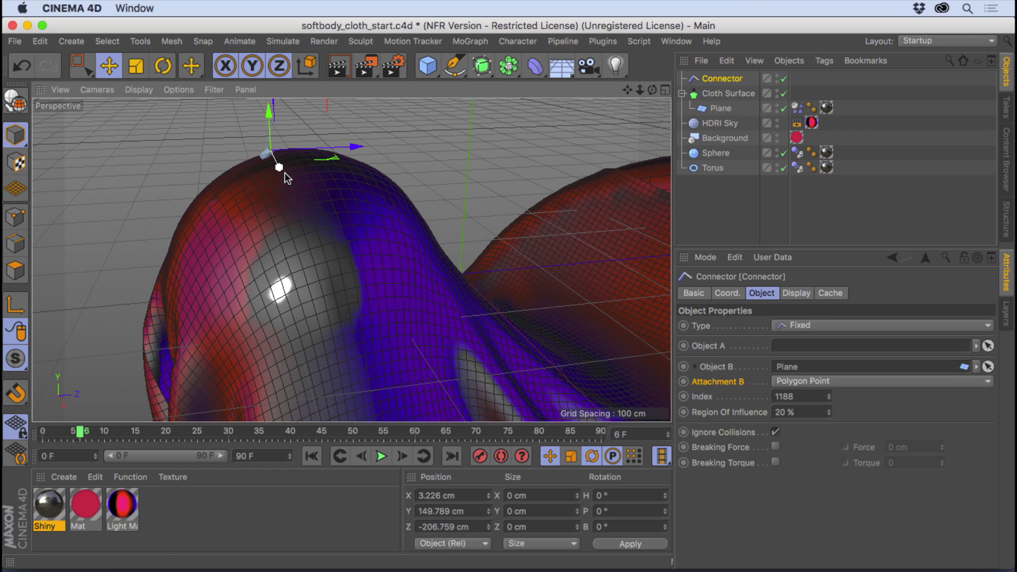
pyautogui.keyDown('alt'); pyautogui.moveTo(262, 146); pyautogui.dragTo(260, 166); pyautogui.keyUp('alt')
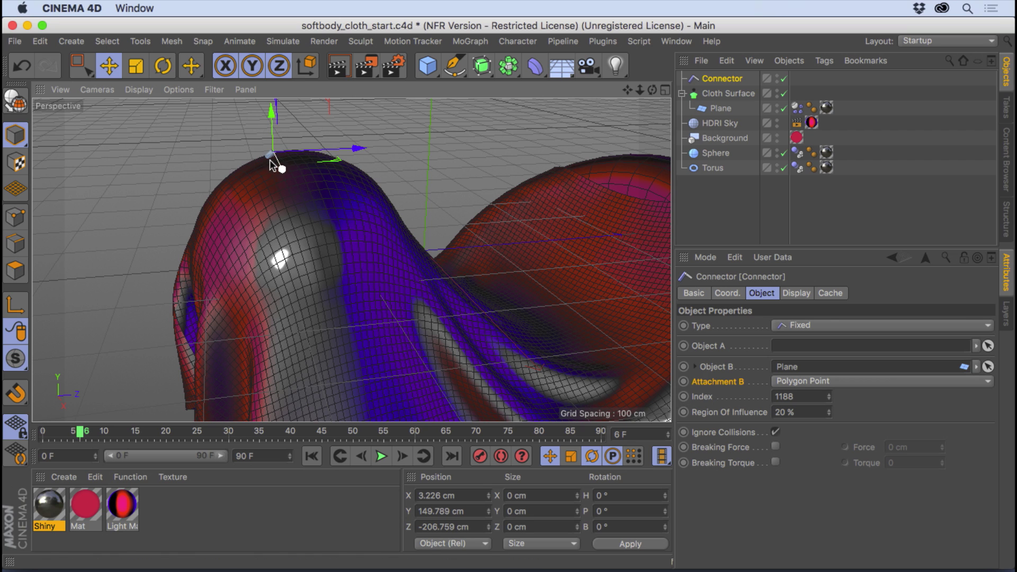
pyautogui.keyDown('alt'); pyautogui.moveTo(278, 164); pyautogui.dragTo(272, 207, button='middle'); pyautogui.keyUp('alt')
pyautogui.moveTo(428, 66); pyautogui.dragTo(476, 84)
pyautogui.doubleClick(710, 80)
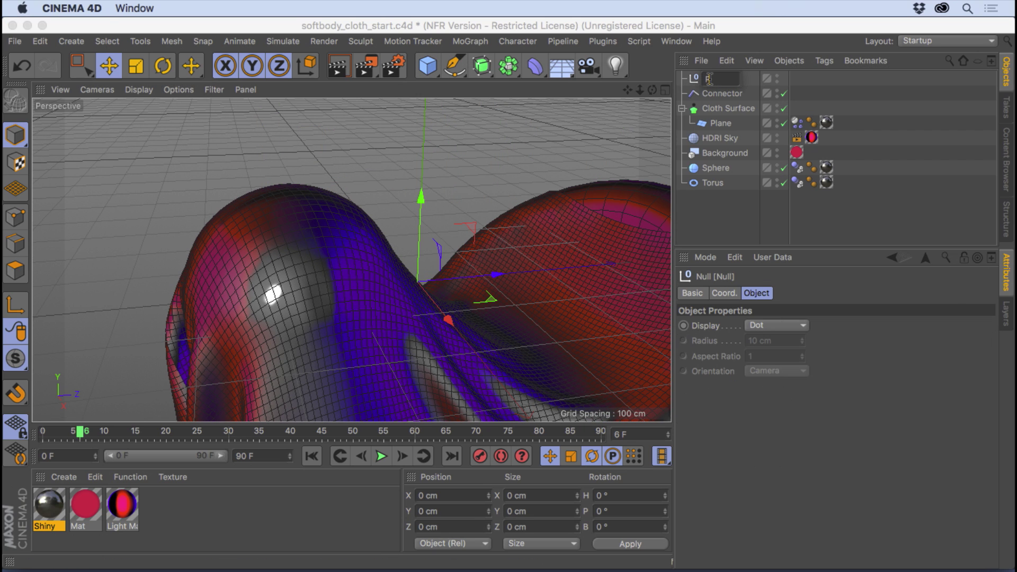
pyautogui.write('PULL NULL')
pyautogui.press('Return')
pyautogui.press('Delete')
# Group the connector under a null to create the null at its position, and move the connector back out above it.
pyautogui.rightClick(719, 79)
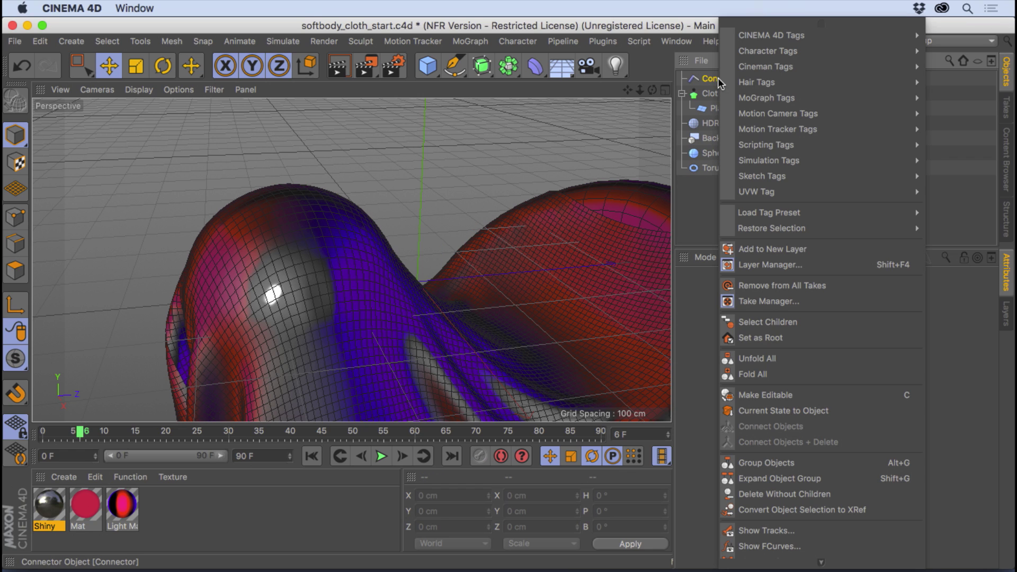
pyautogui.click(775, 463)
pyautogui.click(682, 78)
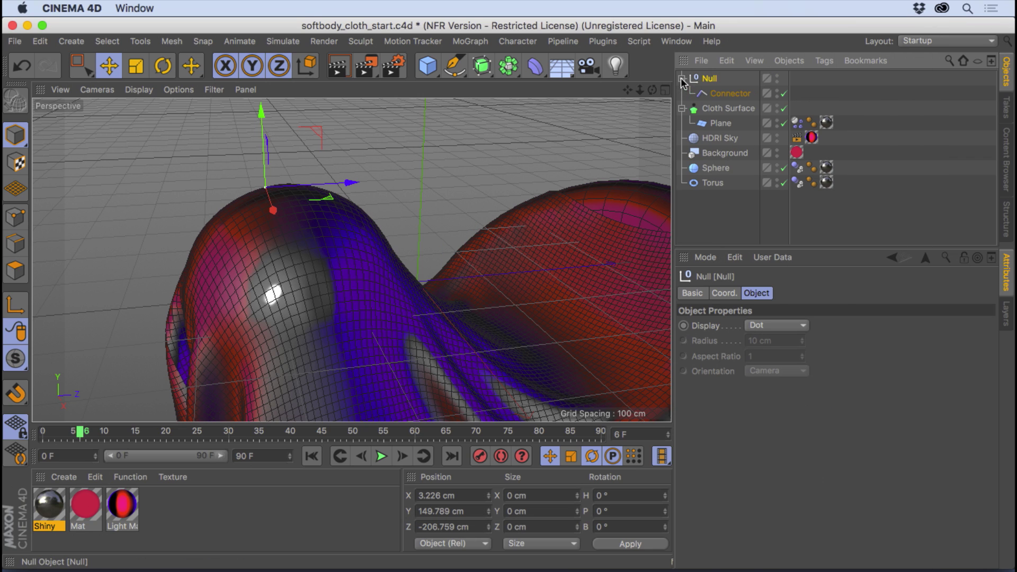
pyautogui.click(729, 94)
pyautogui.moveTo(727, 98); pyautogui.dragTo(704, 75)
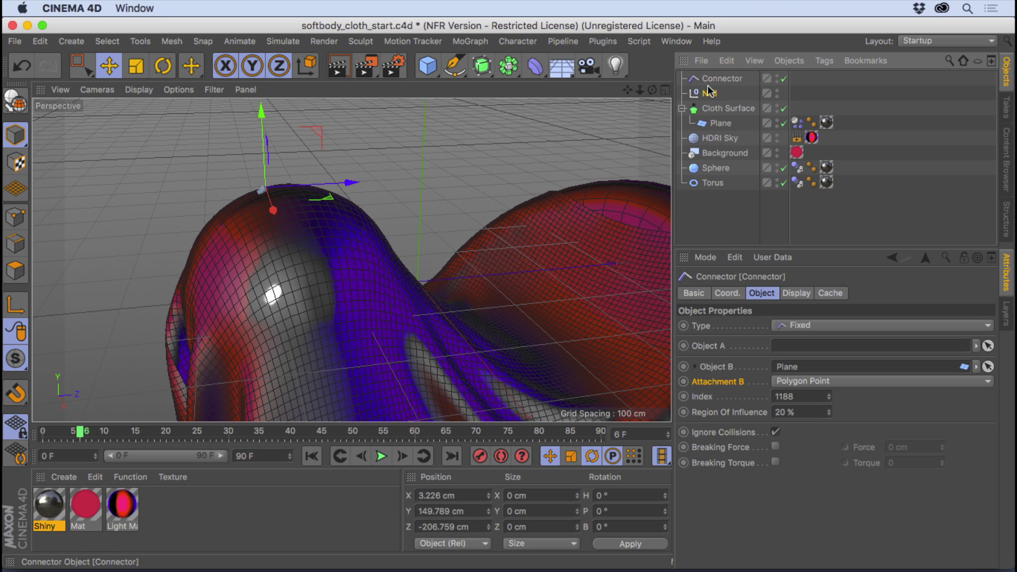
# Rename the null as PULL NULL and assign it as the connector's Object A.
pyautogui.click(710, 93)
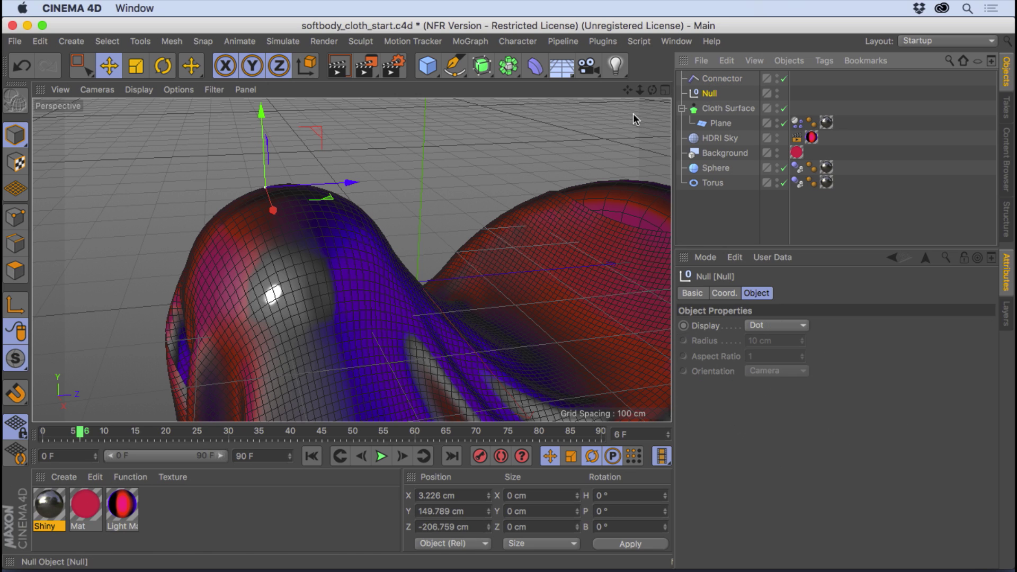
pyautogui.click(707, 78)
pyautogui.doubleClick(705, 94)
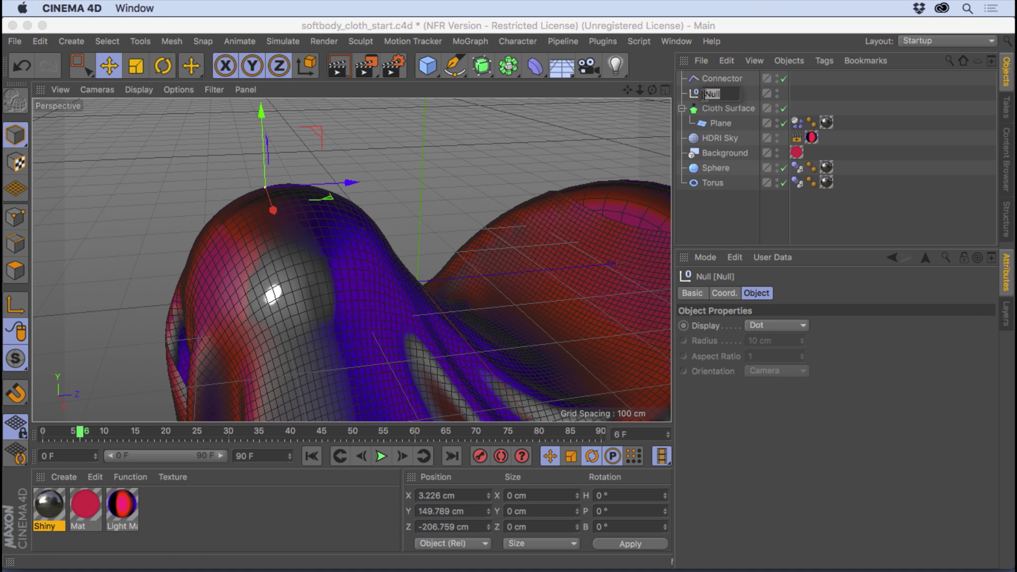
pyautogui.write('L NULL')
pyautogui.press('Return')
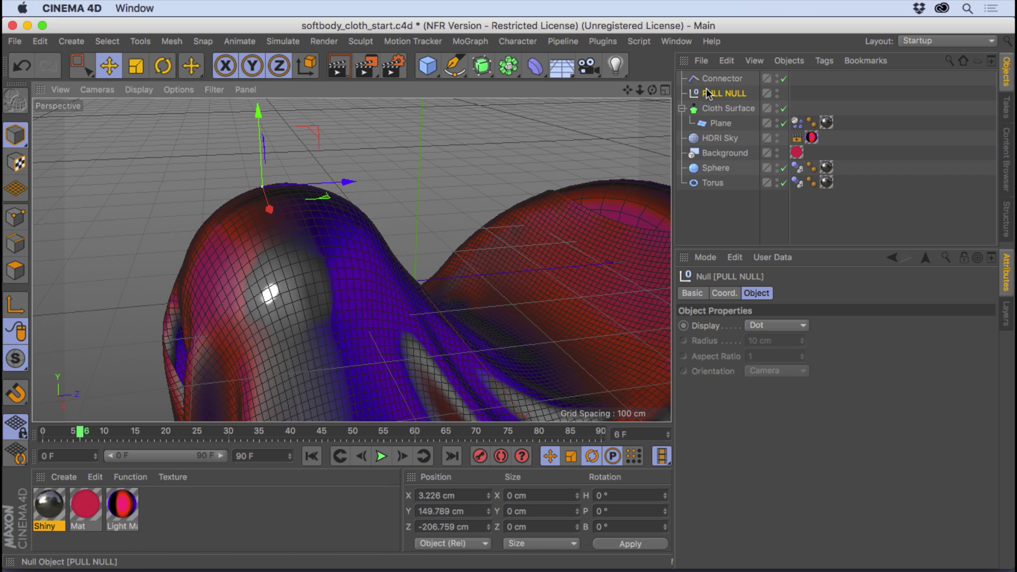
pyautogui.click(704, 81)
pyautogui.moveTo(721, 93); pyautogui.dragTo(807, 345)
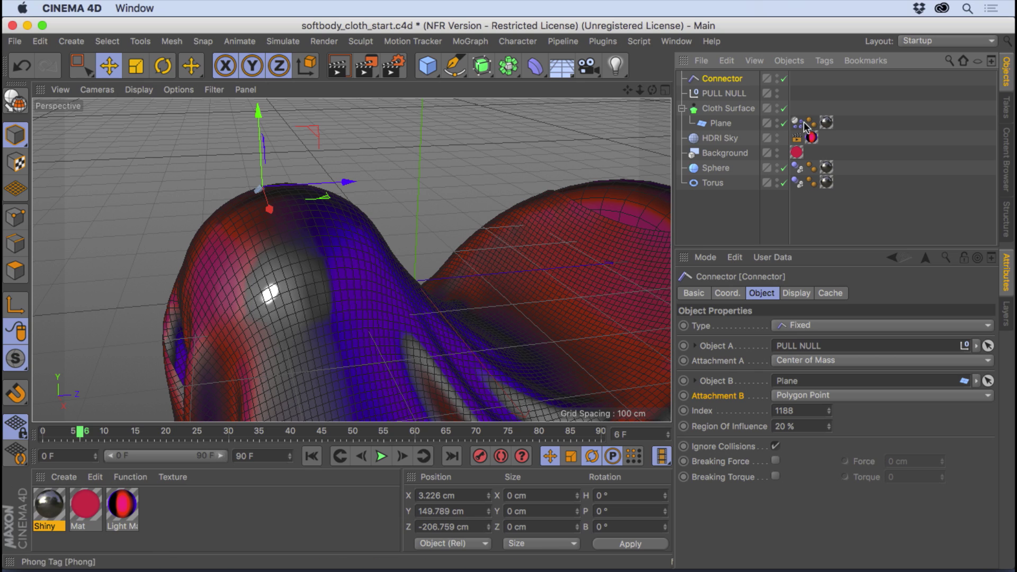
# Play the simulation from the start and try to pull PULL NULL off the cloth to about Y 175, Z -221 cm.
pyautogui.click(724, 94)
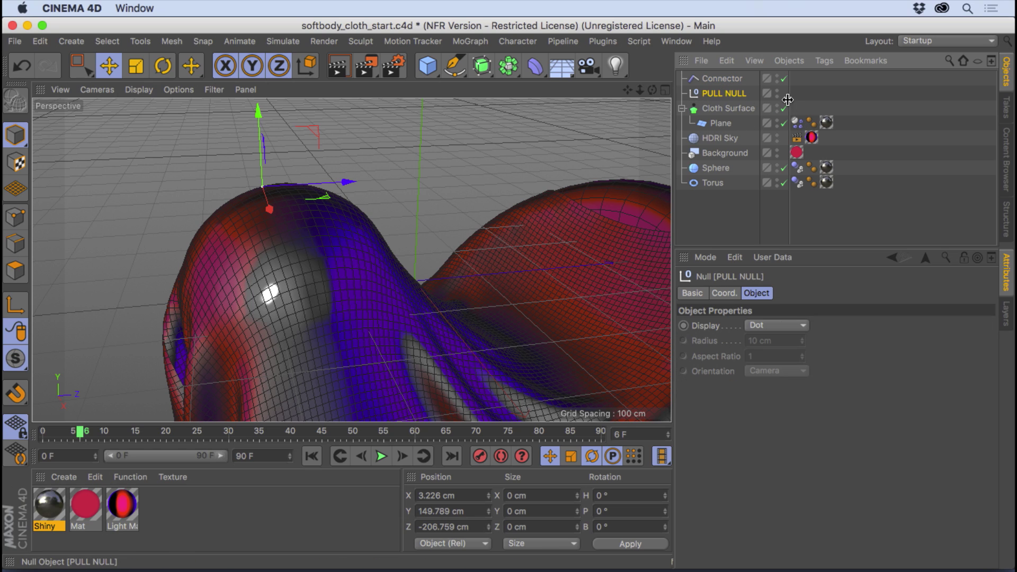
pyautogui.click(312, 456)
pyautogui.click(382, 456)
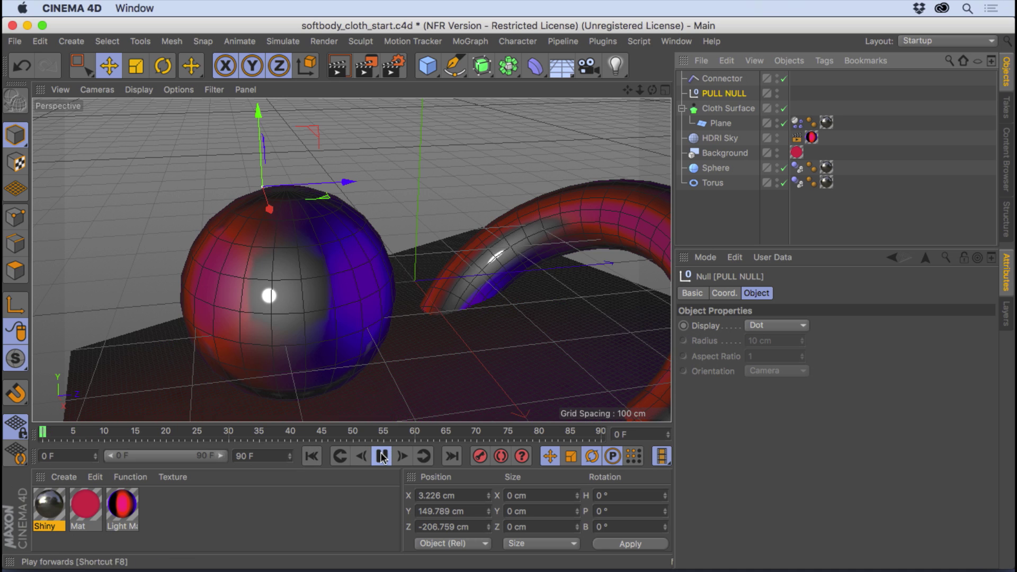
pyautogui.click(381, 457)
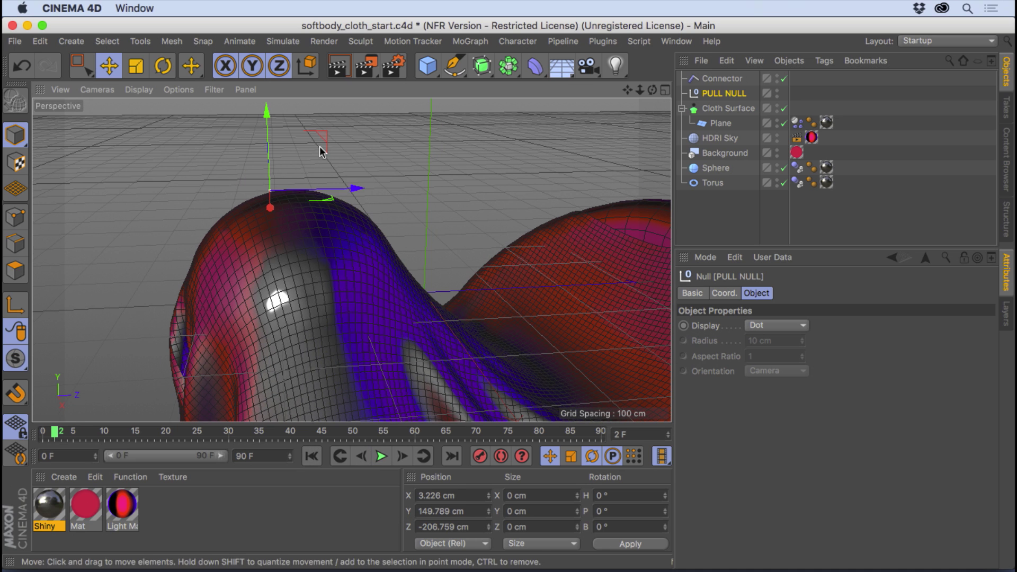
pyautogui.click(381, 457)
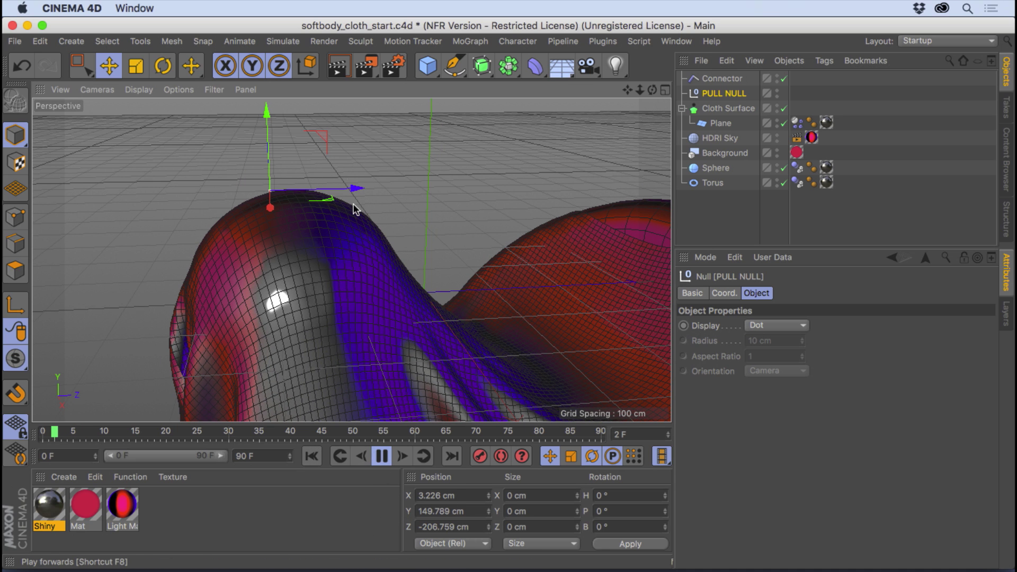
pyautogui.moveTo(313, 116); pyautogui.dragTo(273, 104)
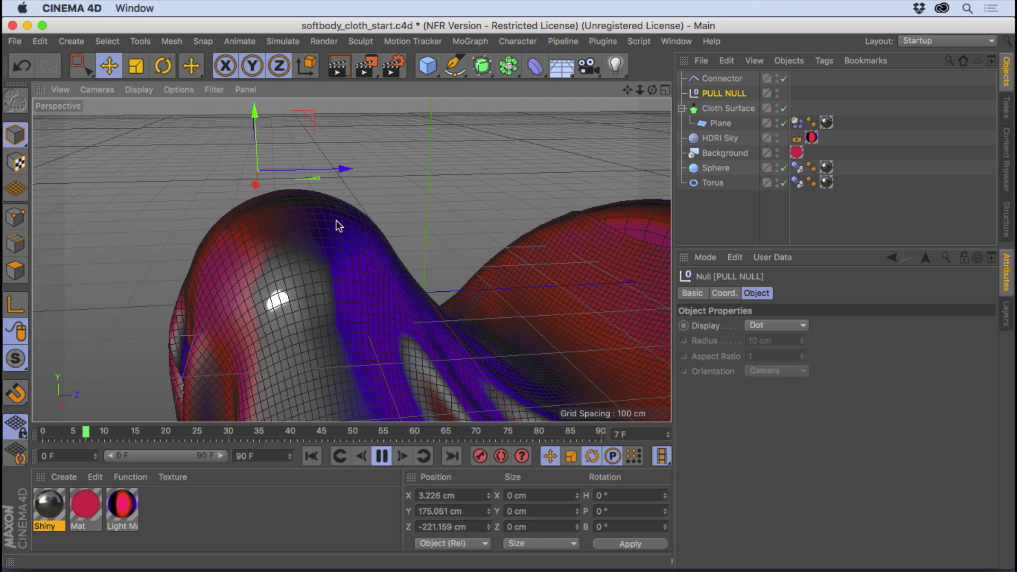
pyautogui.click(382, 456)
pyautogui.click(312, 456)
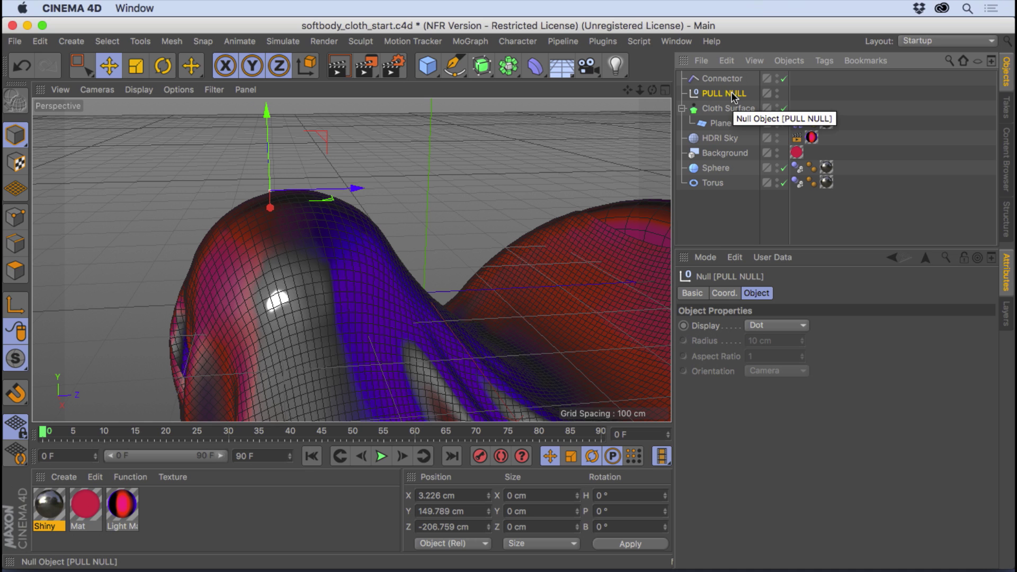
# Add a Ghost Body simulation tag to PULL NULL and show the tag's settings.
pyautogui.keyDown('alt'); pyautogui.moveTo(279, 143); pyautogui.dragTo(477, 209); pyautogui.keyUp('alt')
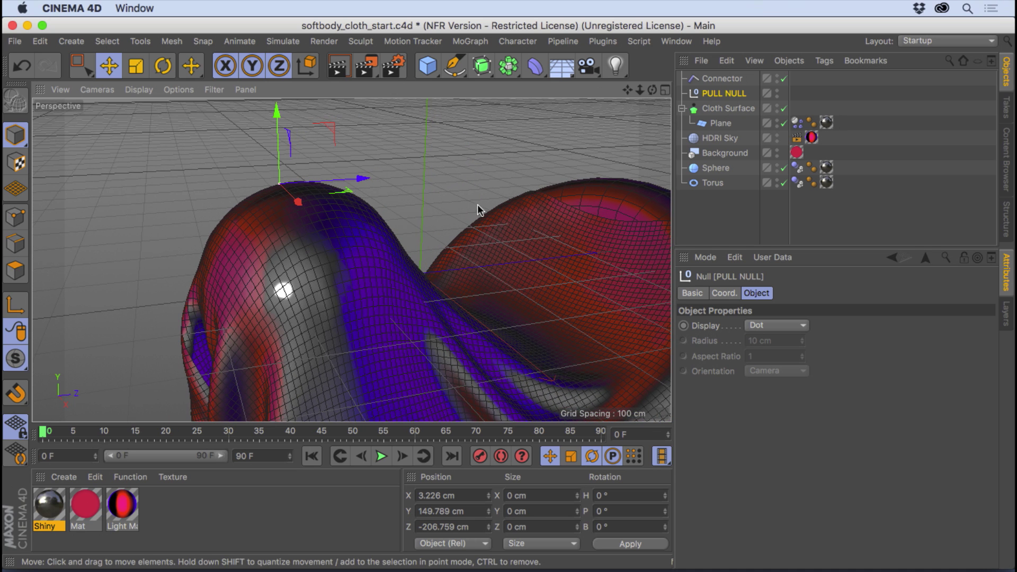
pyautogui.rightClick(720, 94)
pyautogui.moveTo(769, 65)
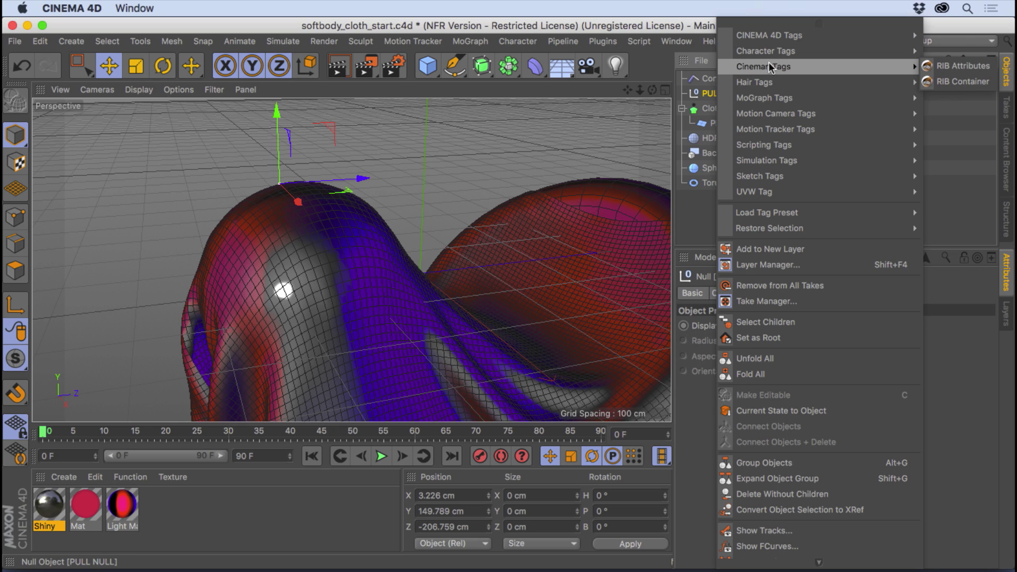
pyautogui.moveTo(771, 148)
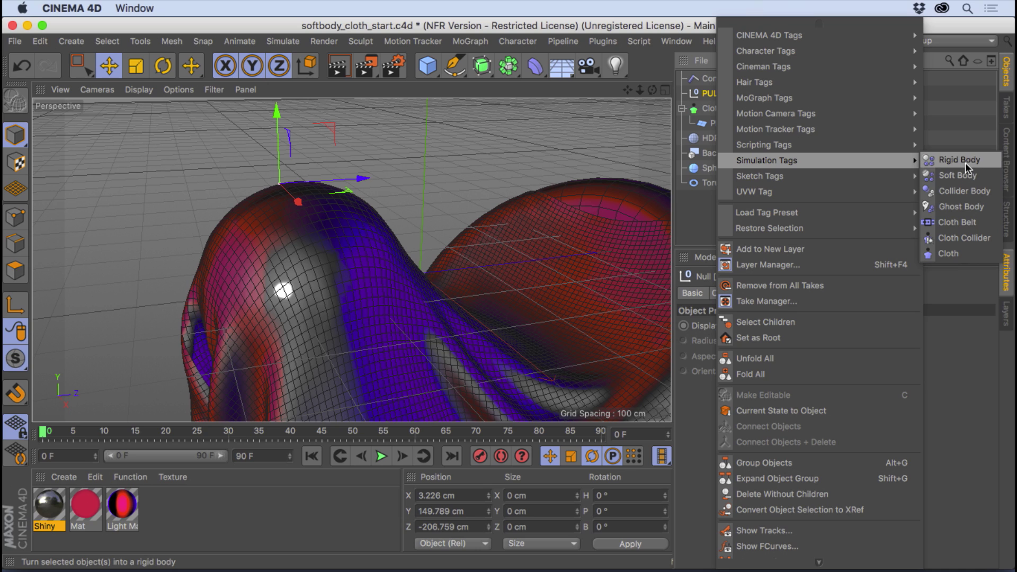
pyautogui.click(972, 207)
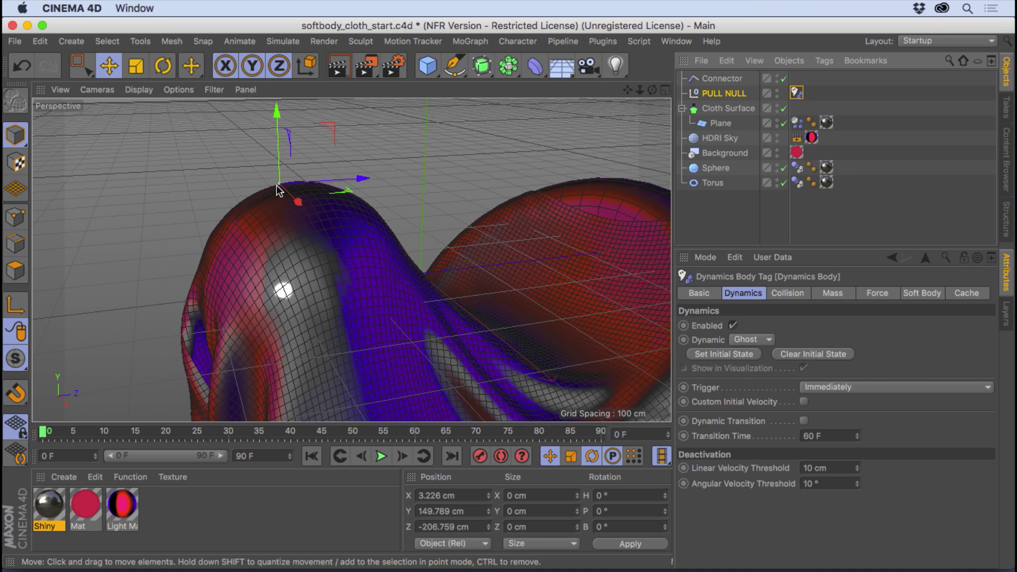
pyautogui.click(740, 96)
pyautogui.click(795, 93)
pyautogui.click(733, 97)
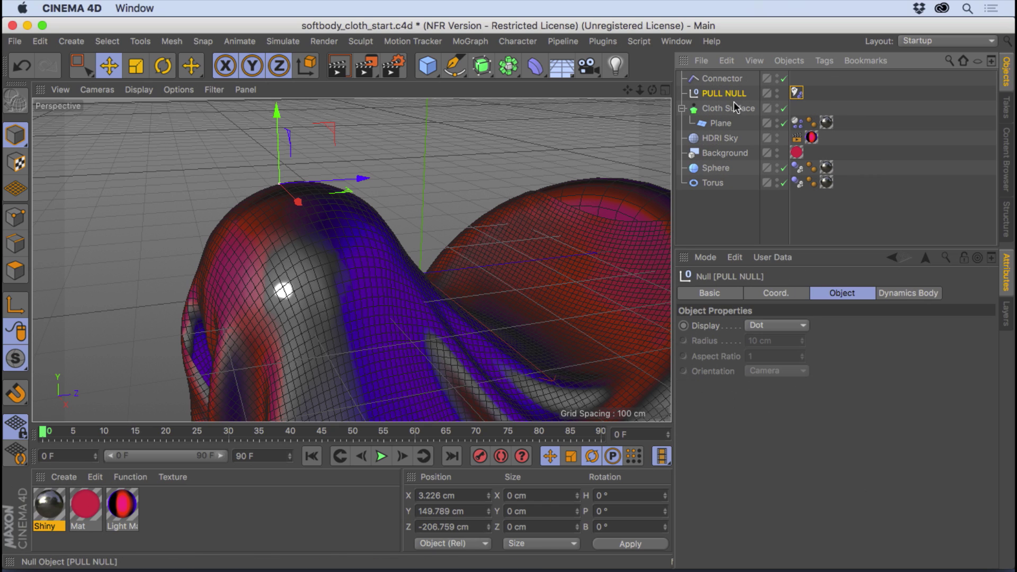
pyautogui.click(796, 94)
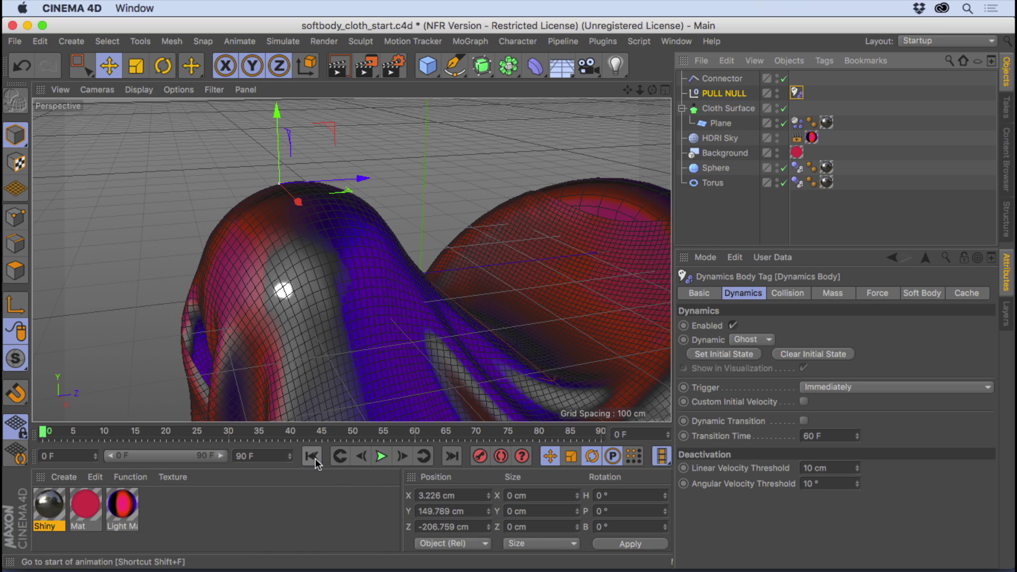
pyautogui.click(381, 456)
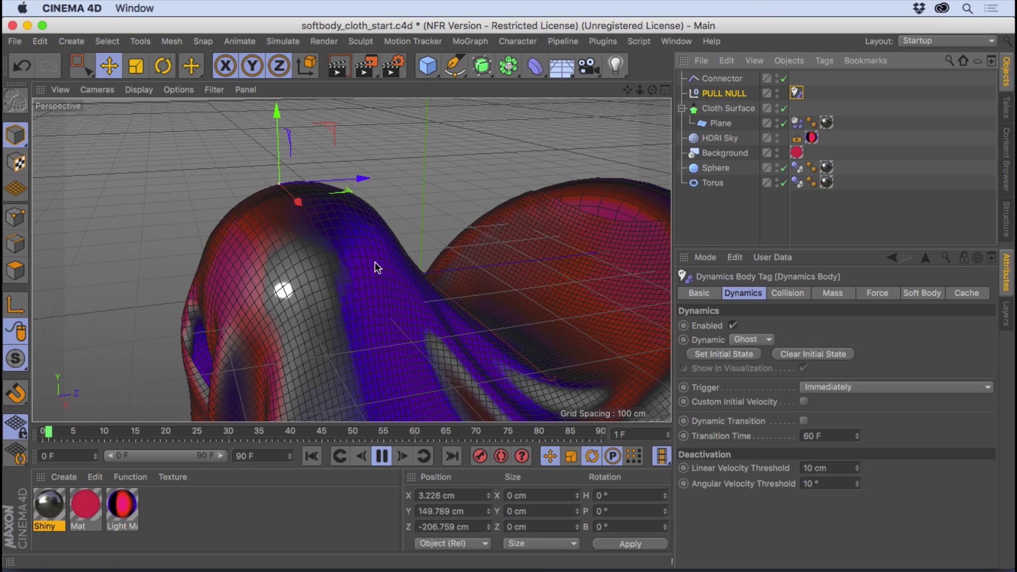
pyautogui.click(331, 130)
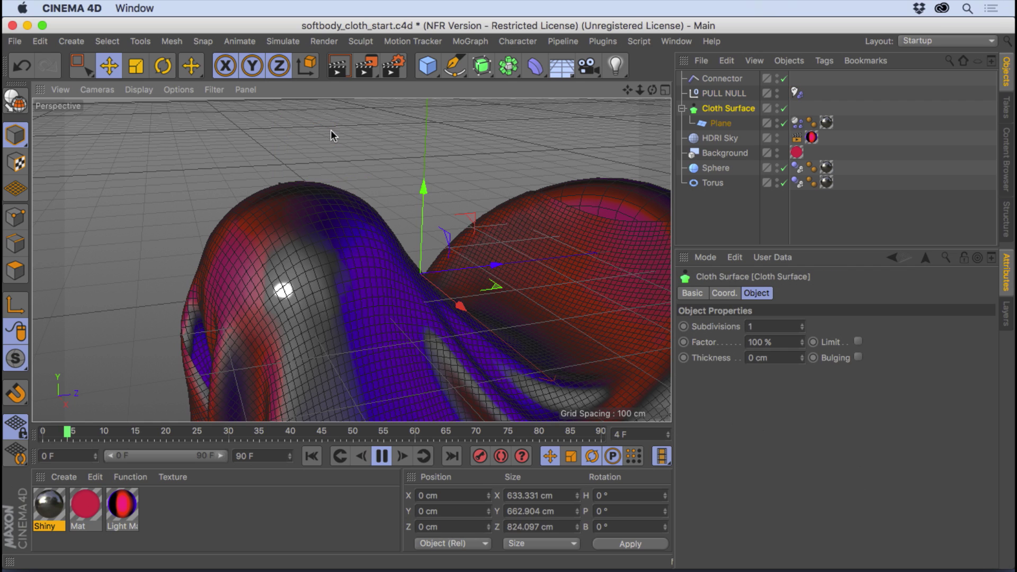
pyautogui.click(312, 456)
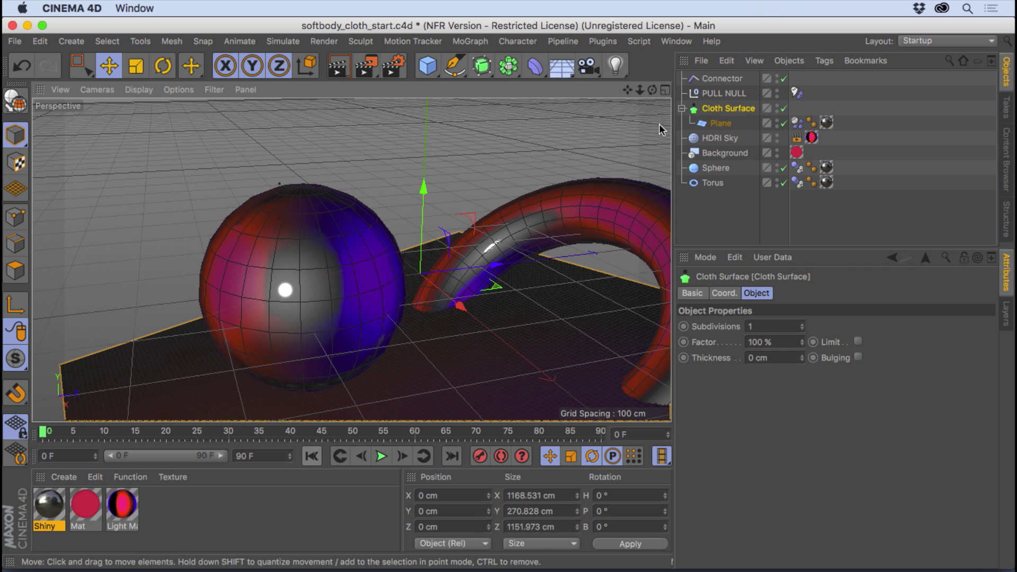
# Play the simulation and move PULL NULL up and away from the sphere to about Y 284, Z -365 cm, pulling the cloth.
pyautogui.click(723, 84)
pyautogui.click(719, 93)
pyautogui.click(381, 456)
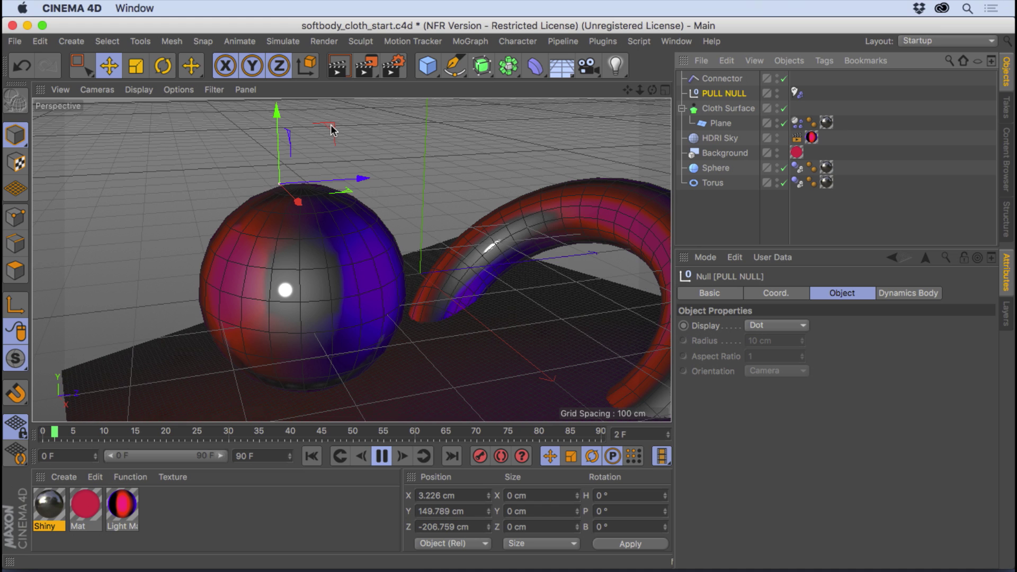
pyautogui.moveTo(331, 130); pyautogui.dragTo(212, 4)
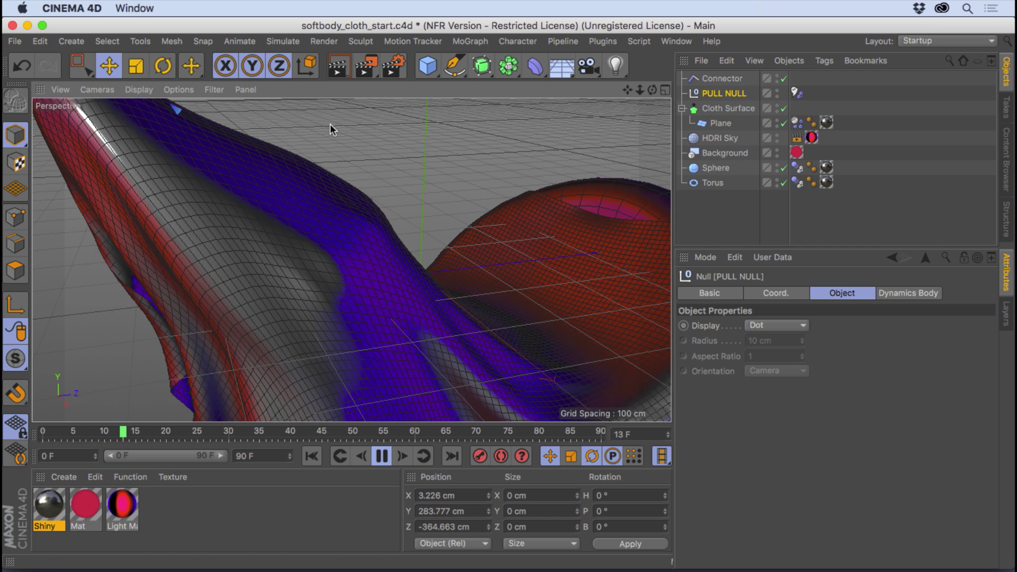
# Return the simulation to frame 0 and undo the last move of PULL NULL.
pyautogui.click(311, 456)
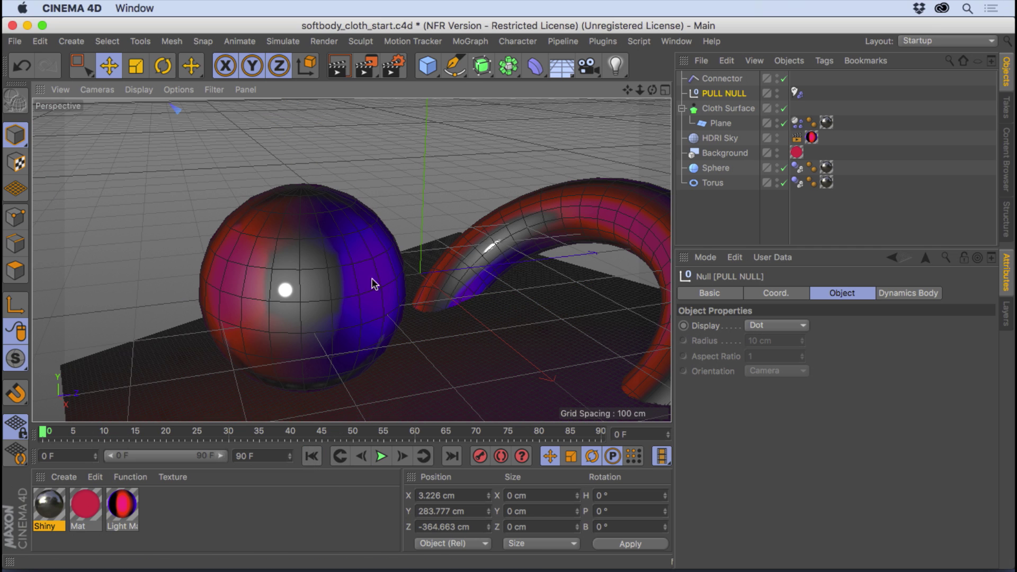
pyautogui.keyDown('alt'); pyautogui.moveTo(372, 278); pyautogui.dragTo(371, 243); pyautogui.keyUp('alt')
pyautogui.press('super+z')
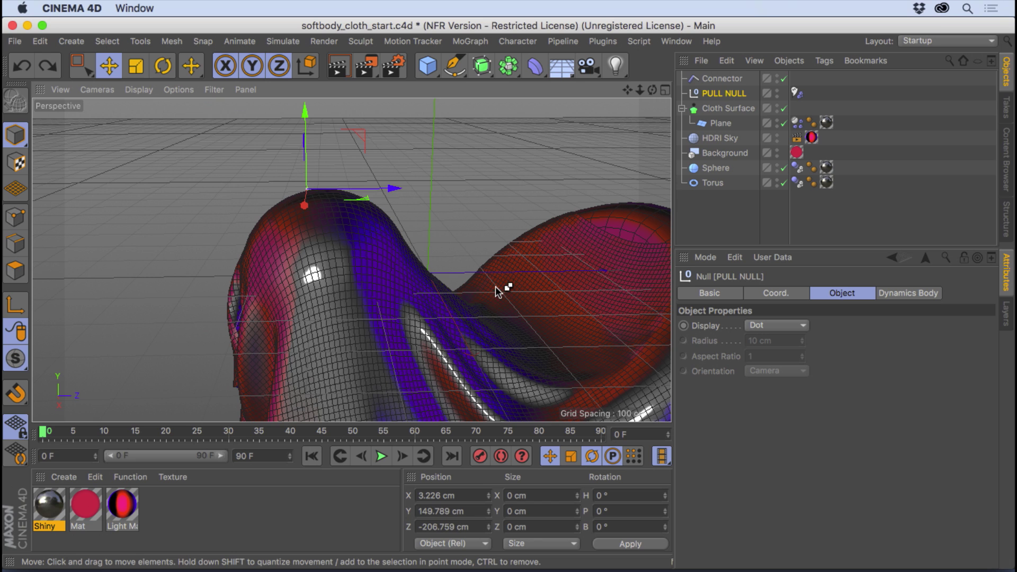
pyautogui.keyDown('alt'); pyautogui.moveTo(436, 224); pyautogui.dragTo(324, 222); pyautogui.keyUp('alt')
# Freeze all of PULL NULL's transformations so its current position becomes its zero coordinates.
pyautogui.click(718, 94)
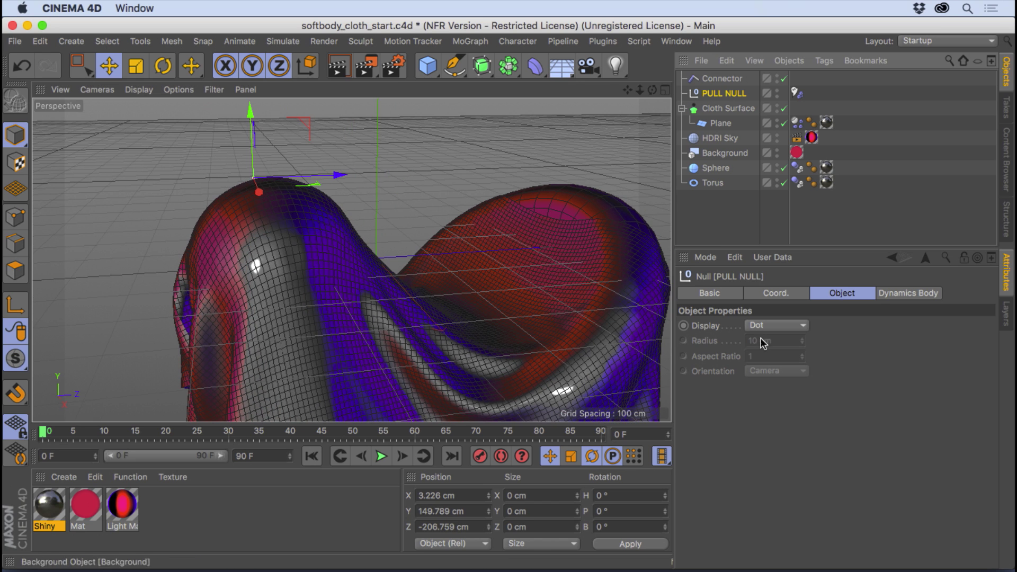
pyautogui.click(777, 293)
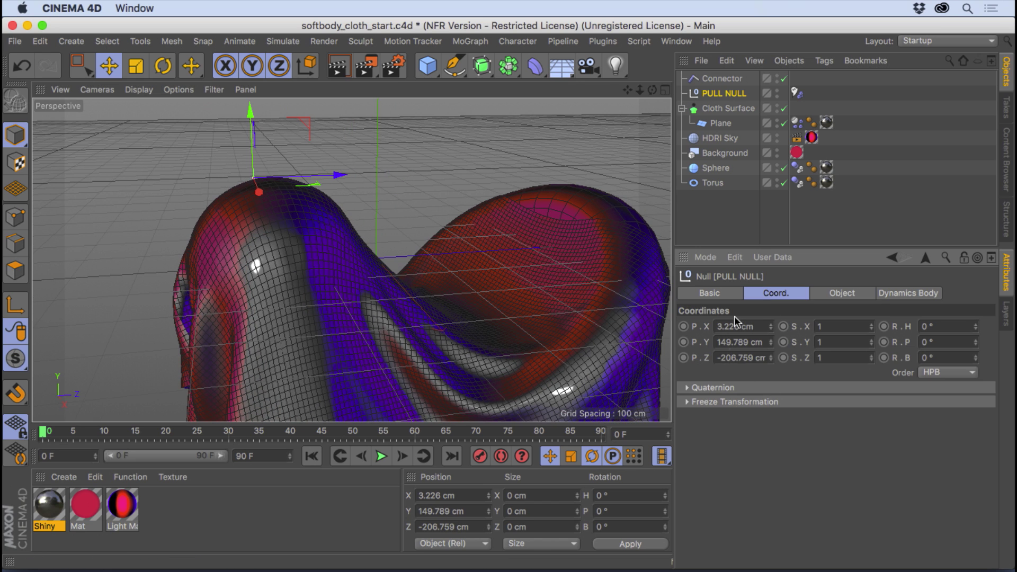
pyautogui.click(731, 403)
pyautogui.click(730, 418)
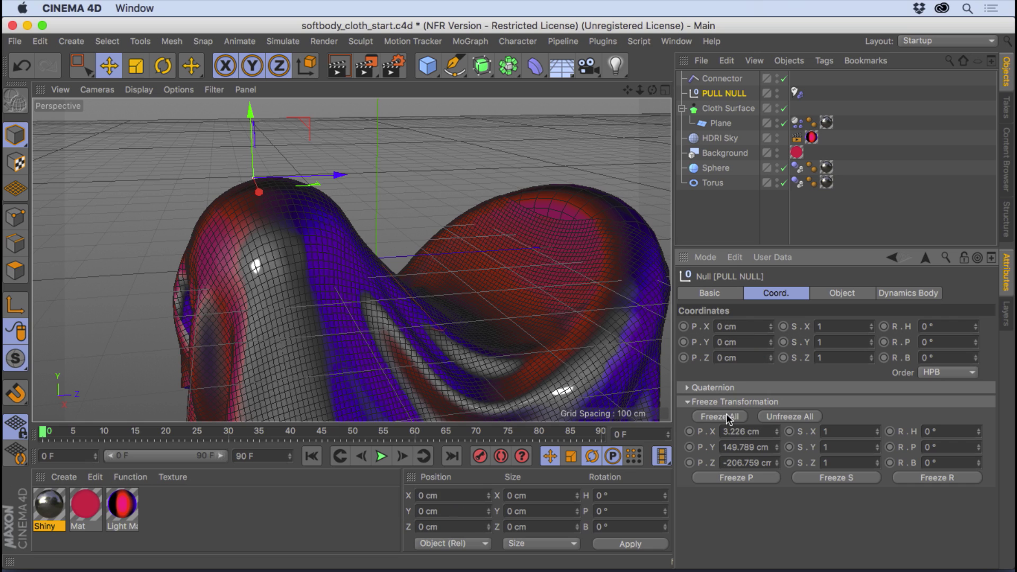
pyautogui.click(724, 403)
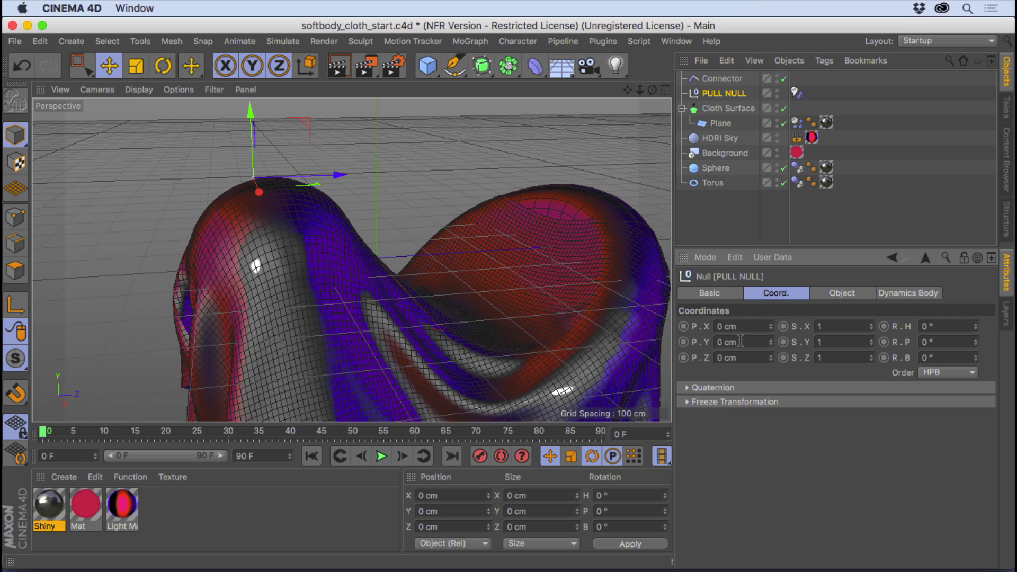
pyautogui.moveTo(742, 331); pyautogui.dragTo(703, 342)
pyautogui.click(716, 404)
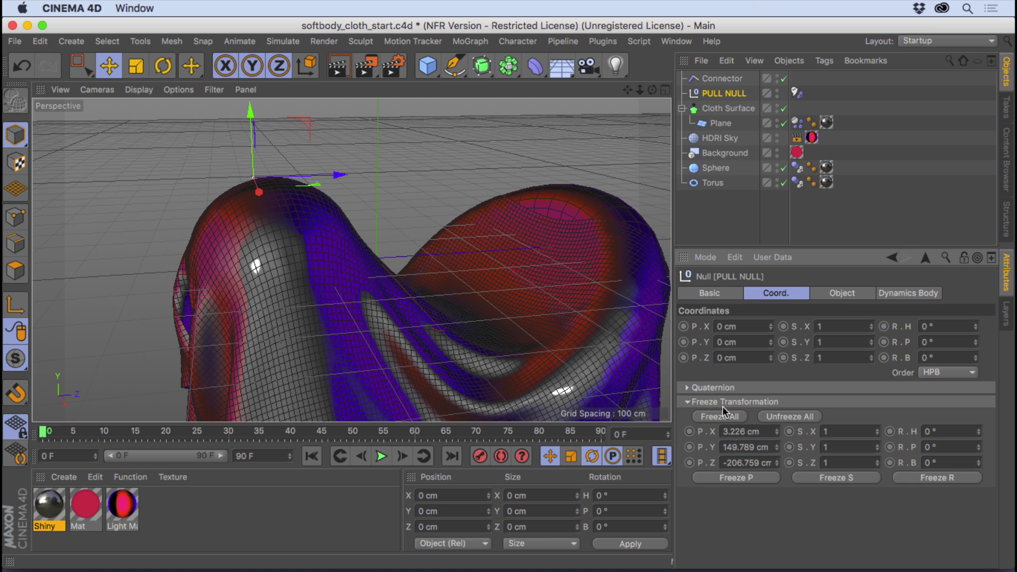
pyautogui.click(738, 404)
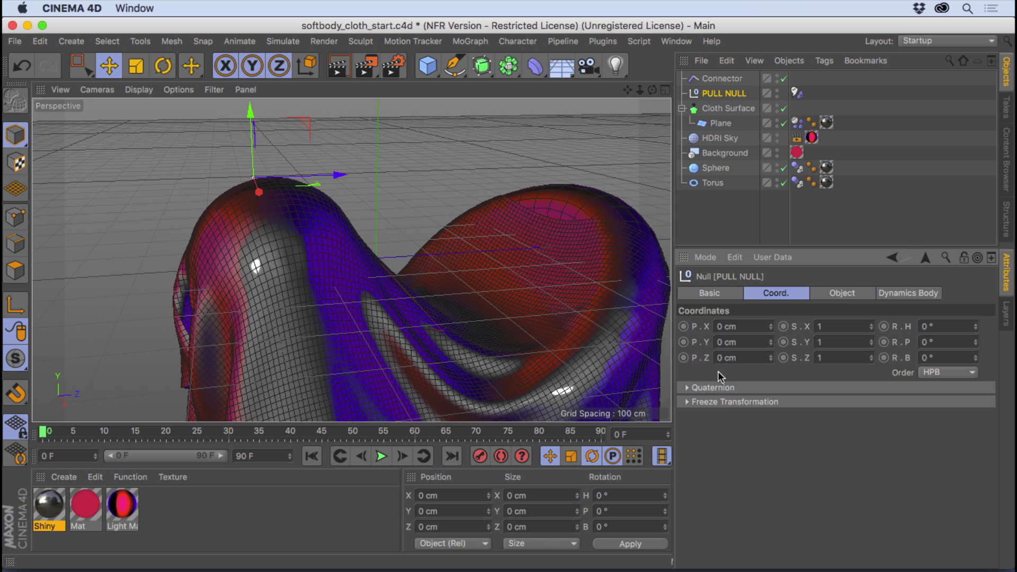
# Set the Connector's Region Of Influence to 8 %.
pyautogui.keyDown('alt'); pyautogui.moveTo(372, 315); pyautogui.dragTo(445, 344, button='middle'); pyautogui.keyUp('alt')
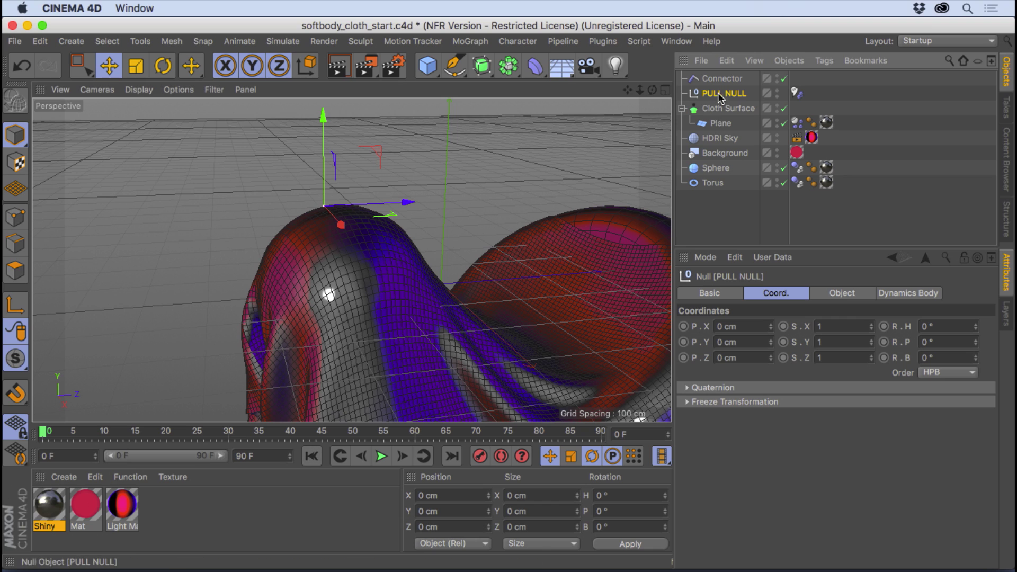
pyautogui.click(835, 293)
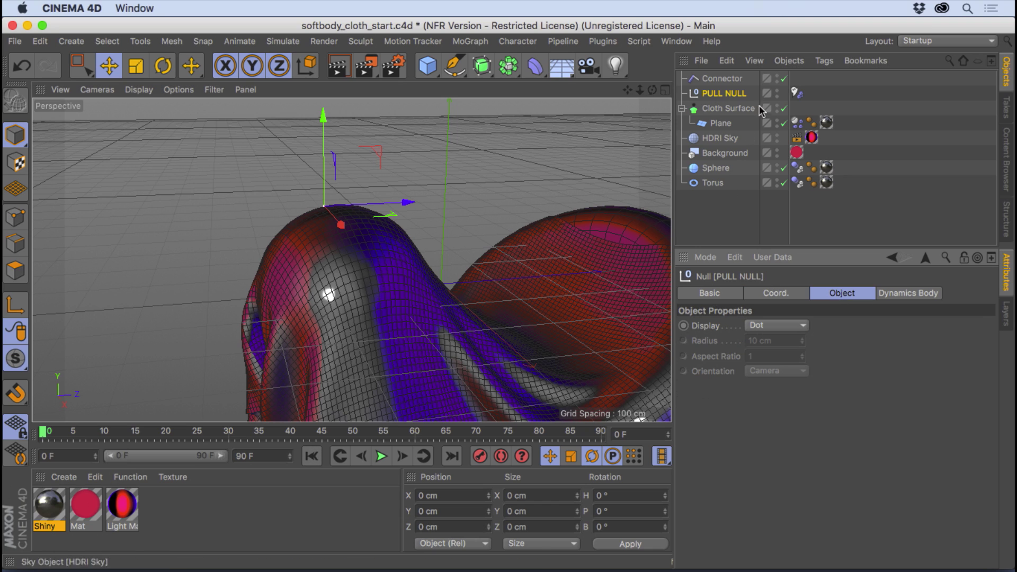
pyautogui.click(722, 78)
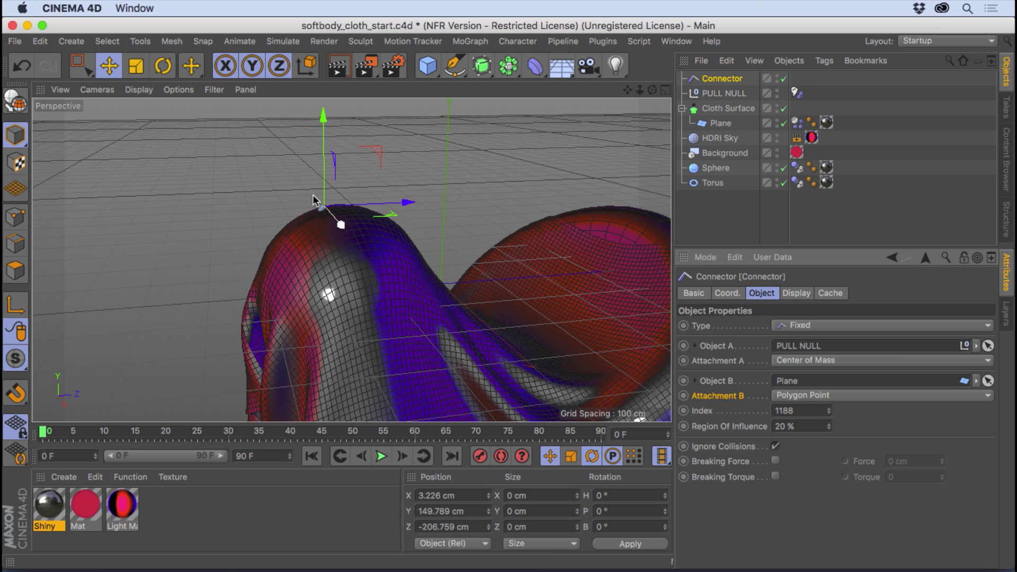
pyautogui.click(786, 427)
pyautogui.write('8')
pyautogui.press('Return')
# Record keyframes for PULL NULL's X, Y and Z position at frame 0.
pyautogui.click(738, 293)
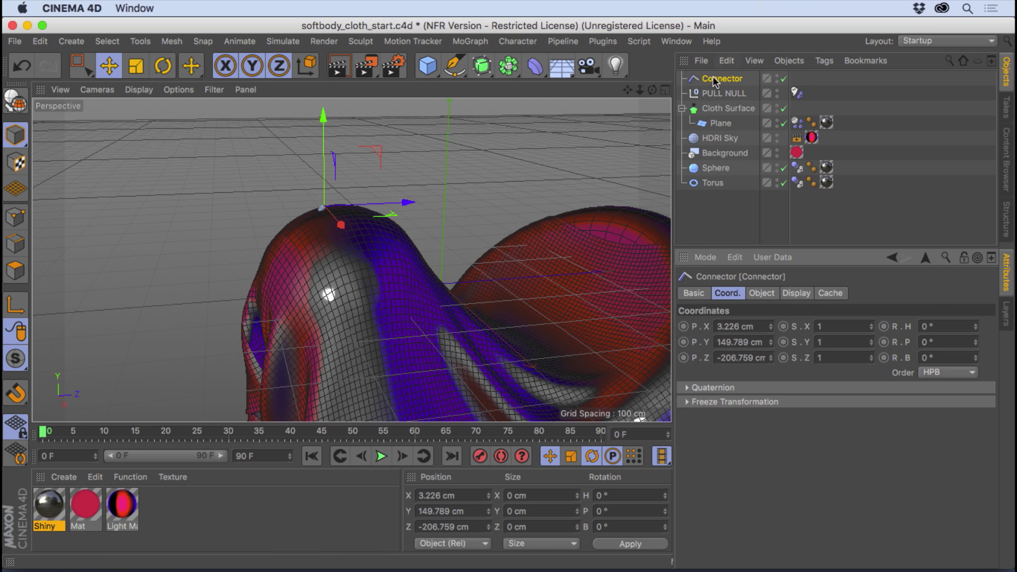
pyautogui.click(723, 93)
pyautogui.click(684, 326)
pyautogui.click(683, 342)
pyautogui.click(684, 358)
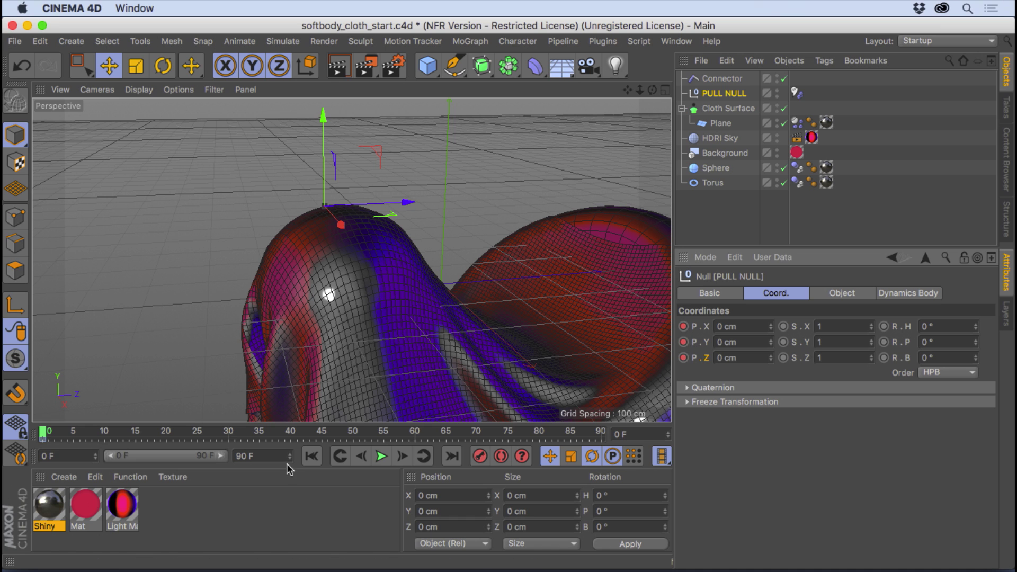
# At frame 30, move PULL NULL to about X 203, Y 545, Z -819 cm and keyframe its X, Y and Z position.
pyautogui.click(229, 432)
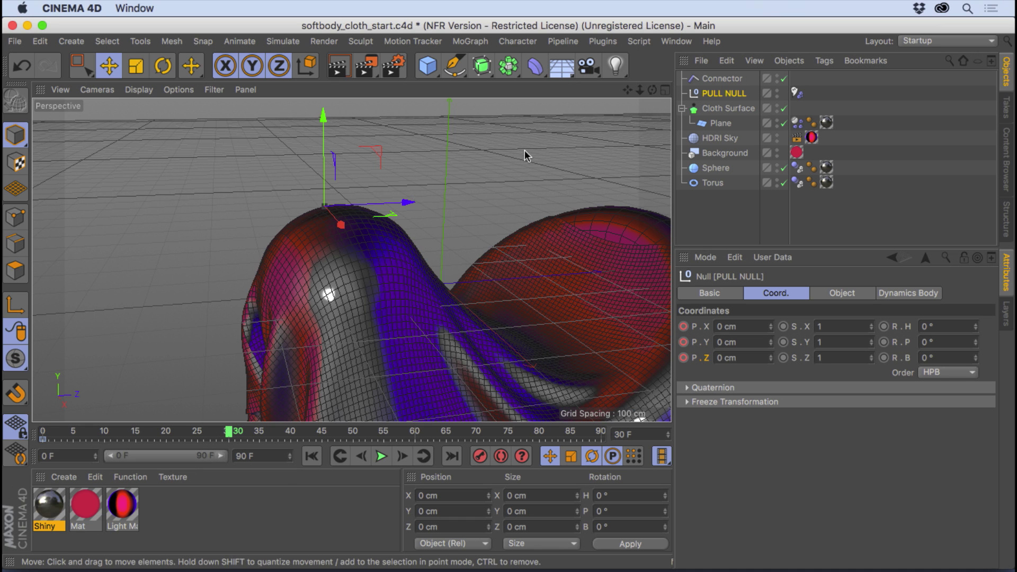
pyautogui.scroll(-5, 371, 179)
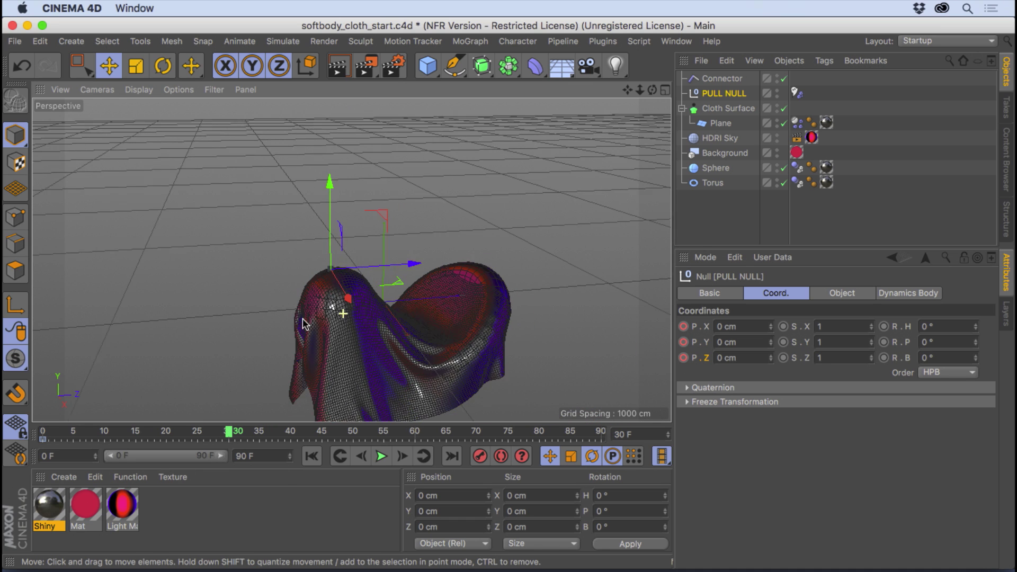
pyautogui.moveTo(386, 215); pyautogui.dragTo(106, 114)
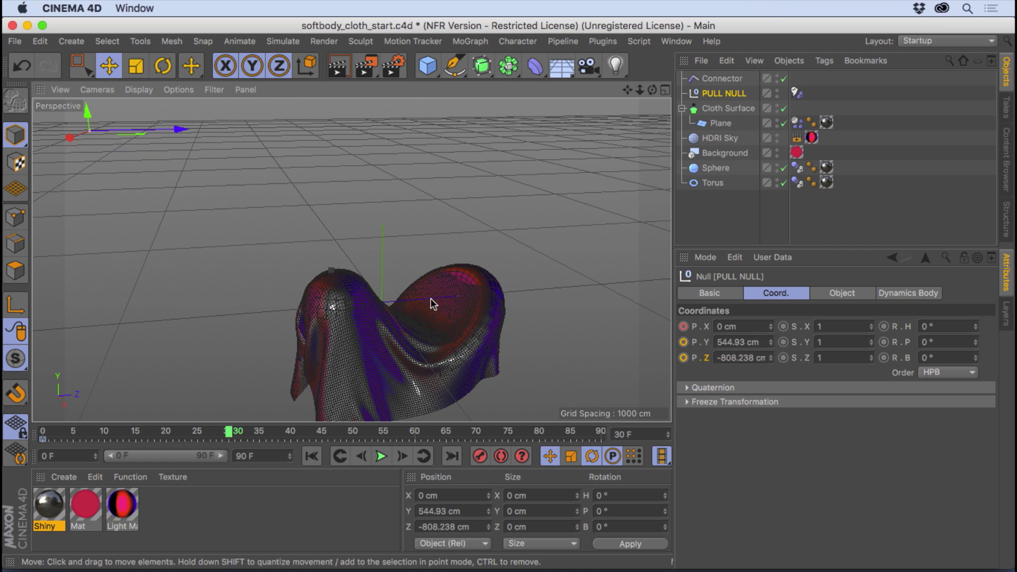
pyautogui.keyDown('alt'); pyautogui.moveTo(433, 304); pyautogui.dragTo(93, 204); pyautogui.keyUp('alt')
pyautogui.keyDown('alt'); pyautogui.moveTo(228, 212); pyautogui.dragTo(371, 283); pyautogui.keyUp('alt')
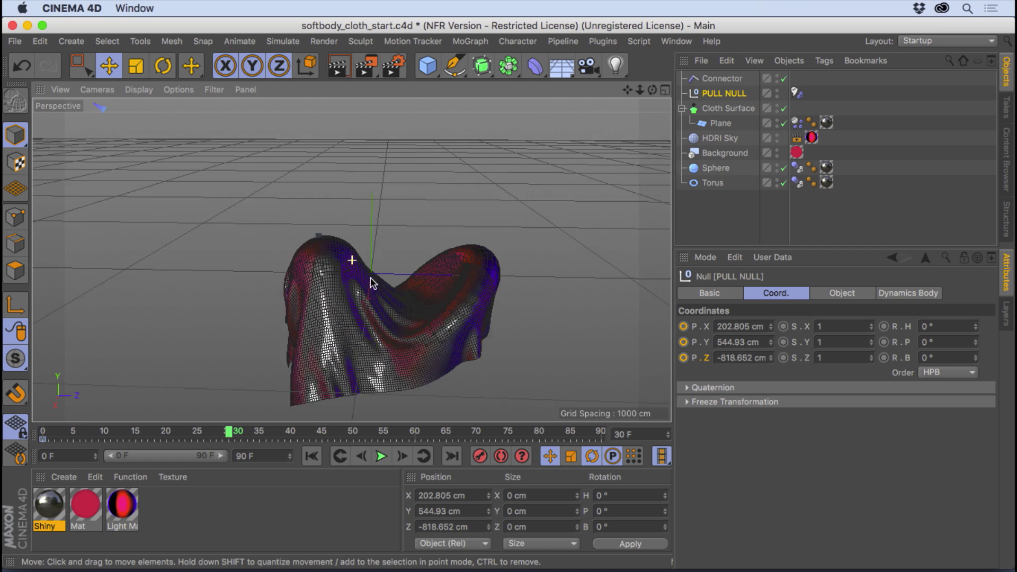
pyautogui.scroll(5, 374, 282)
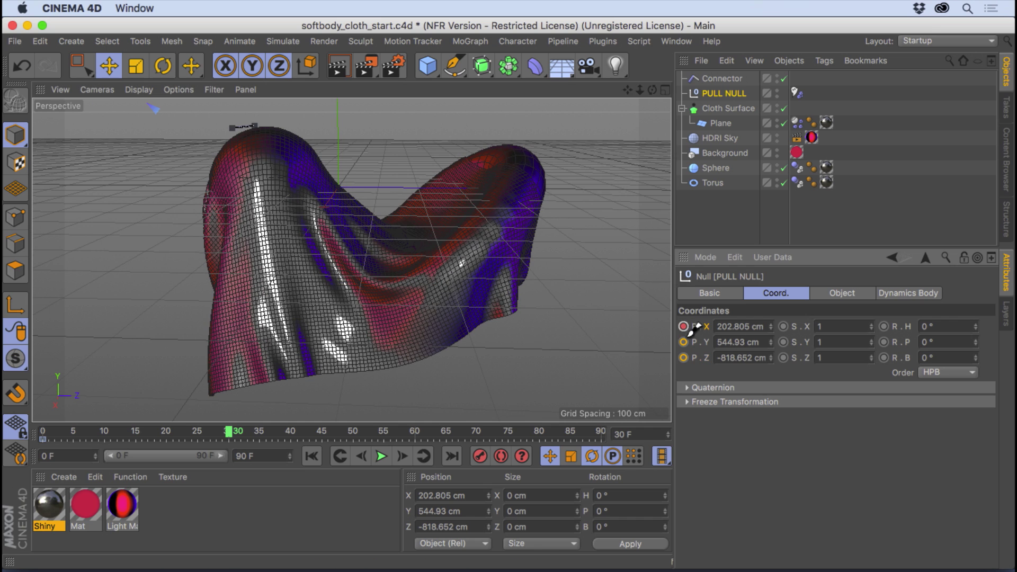
pyautogui.click(692, 329)
# Play the simulation from the start to watch PULL NULL drag the cloth, then stop it around frame 42.
pyautogui.click(311, 456)
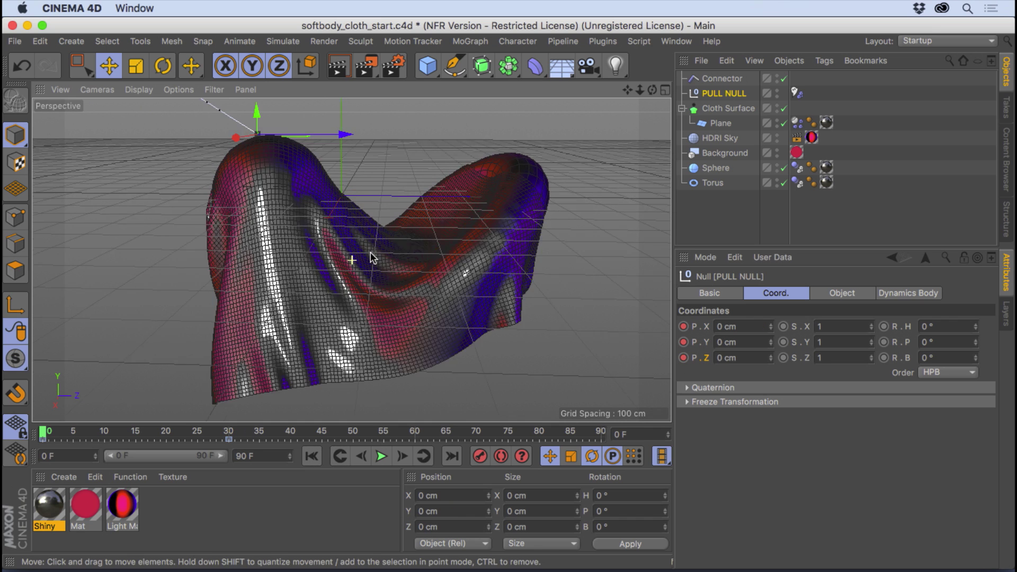
pyautogui.click(381, 457)
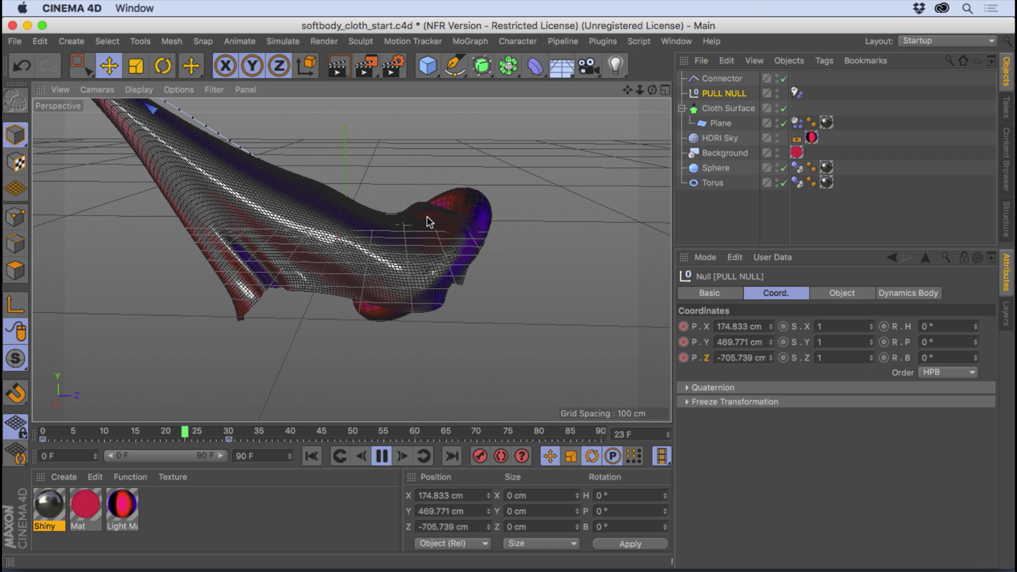
pyautogui.click(428, 221)
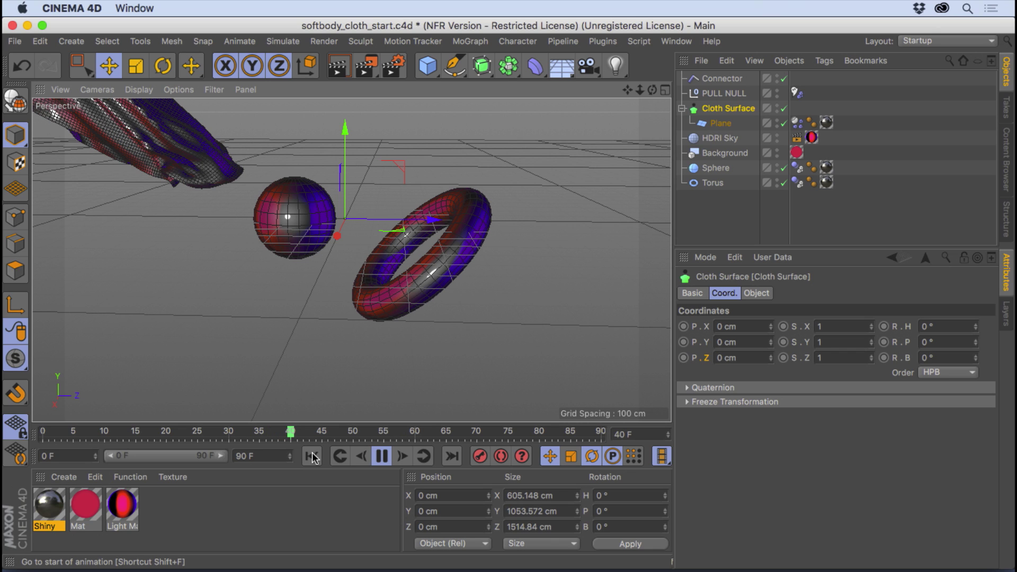
pyautogui.click(382, 457)
pyautogui.moveTo(339, 312)
pyautogui.keyDown('alt'); pyautogui.mouseDown()
pyautogui.moveTo(371, 293)
pyautogui.moveTo(359, 329)
pyautogui.moveTo(336, 302)
pyautogui.mouseUp(); pyautogui.keyUp('alt')
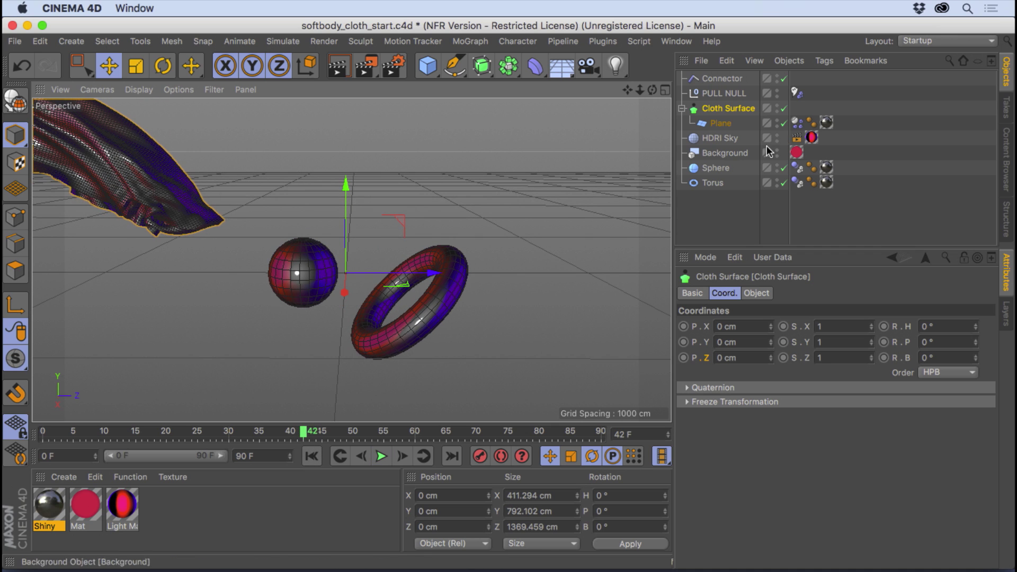
# Review the Plane's dynamics tag settings, including Force, Cache and Soft Body, and its size and segment properties.
pyautogui.click(797, 123)
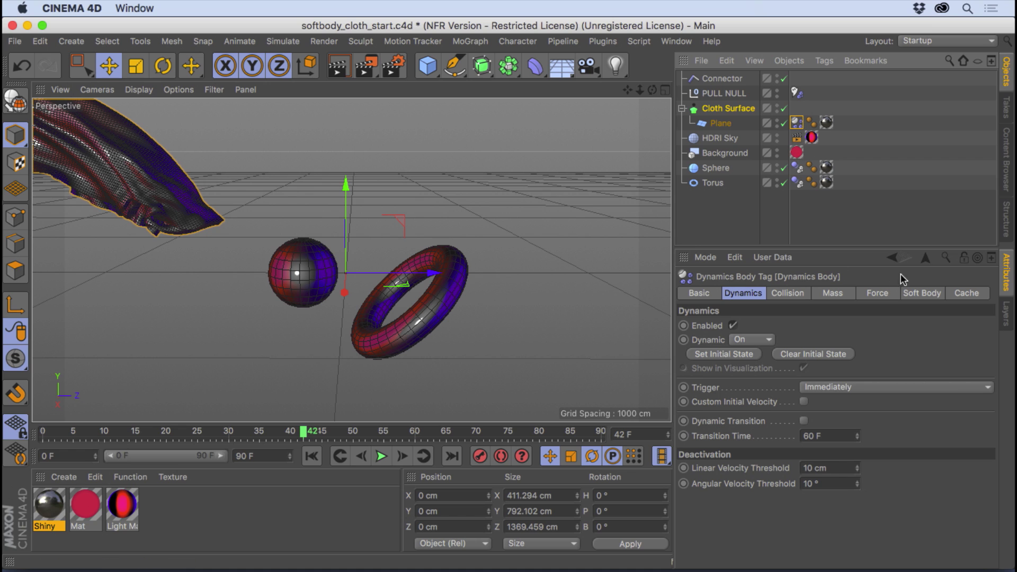
pyautogui.click(877, 293)
pyautogui.click(966, 294)
pyautogui.click(912, 294)
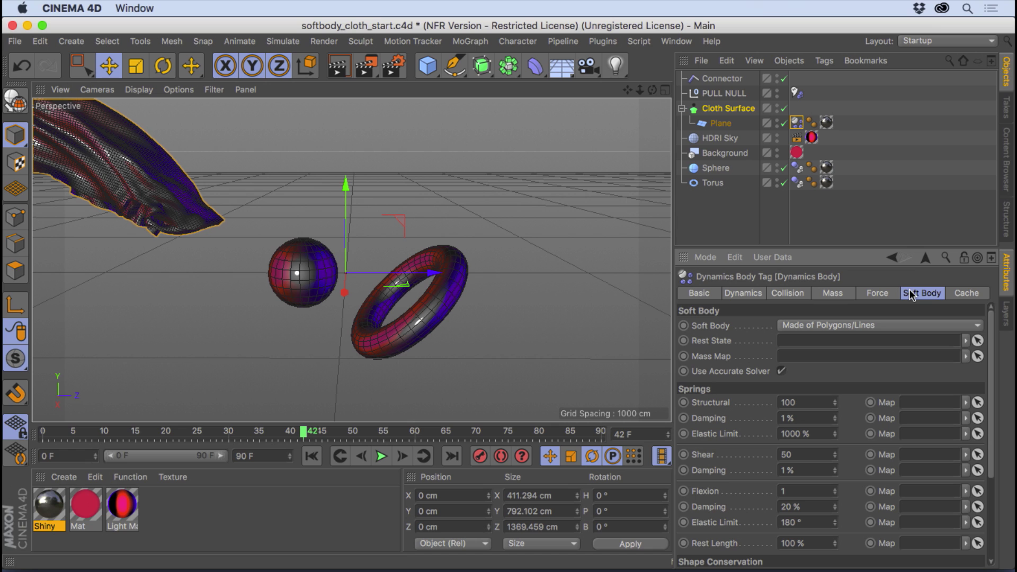
pyautogui.click(720, 123)
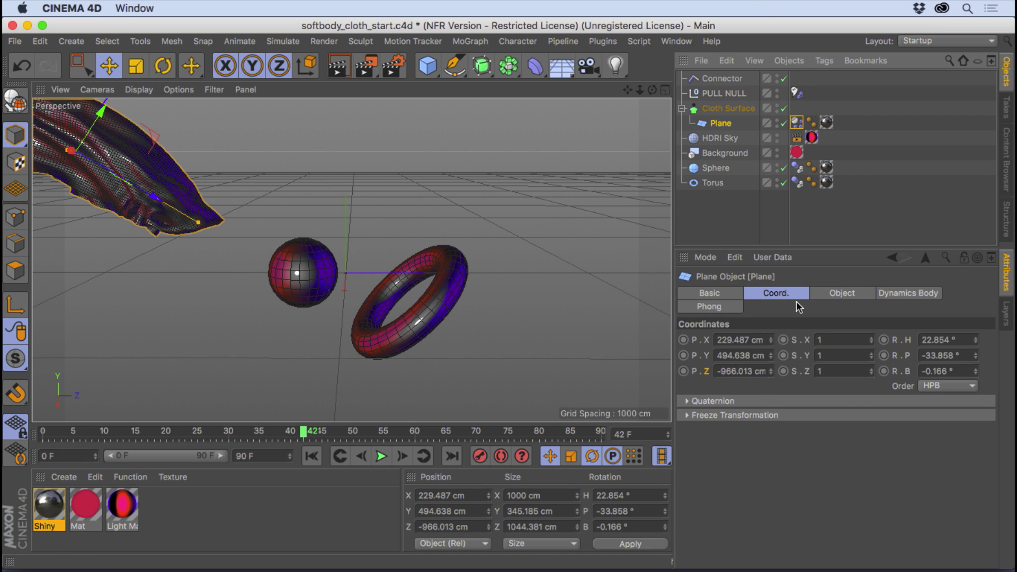
pyautogui.click(827, 297)
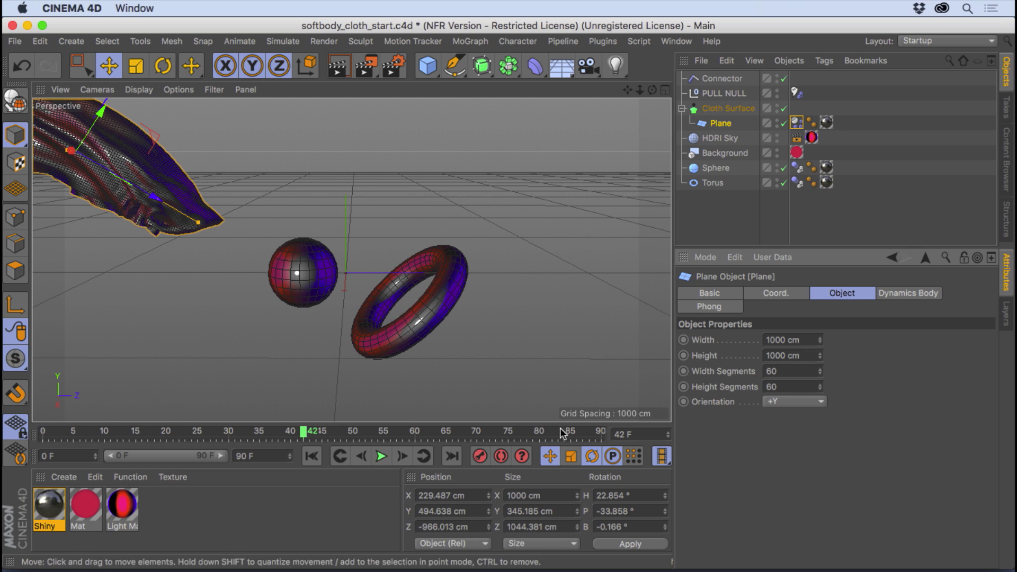
pyautogui.keyDown('alt'); pyautogui.moveTo(395, 315); pyautogui.dragTo(400, 300, button='middle'); pyautogui.keyUp('alt')
pyautogui.keyDown('alt'); pyautogui.moveTo(401, 300); pyautogui.dragTo(427, 297, button='right'); pyautogui.keyUp('alt')
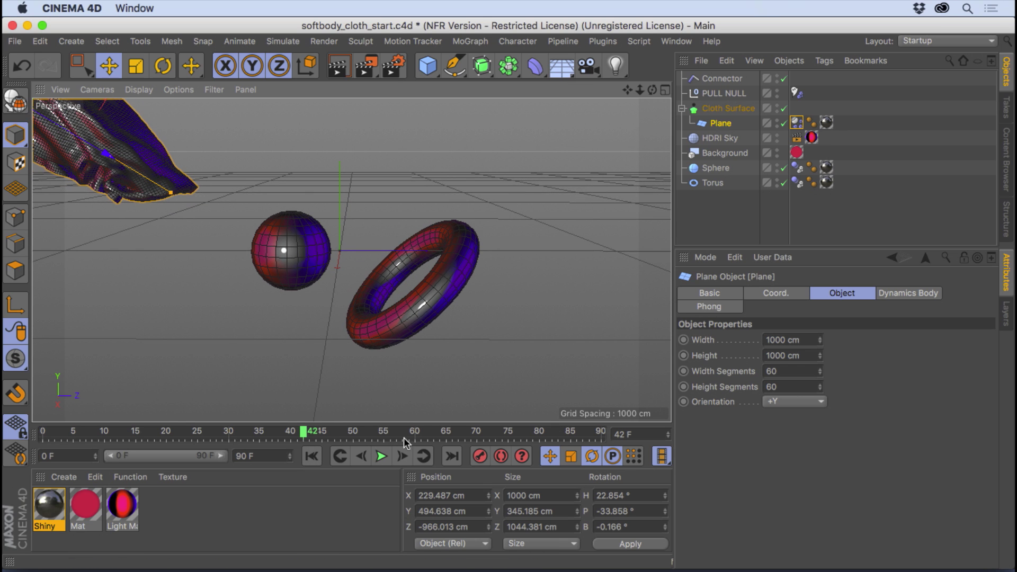
# Return to frame 0 and bake the Plane's soft-body simulation to the object cache.
pyautogui.click(311, 456)
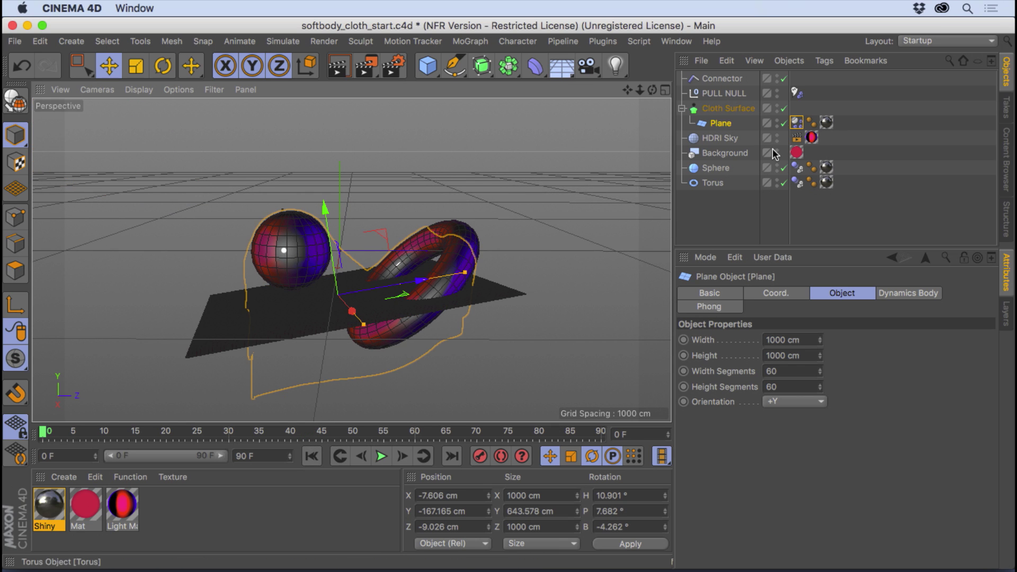
pyautogui.click(797, 123)
pyautogui.click(963, 293)
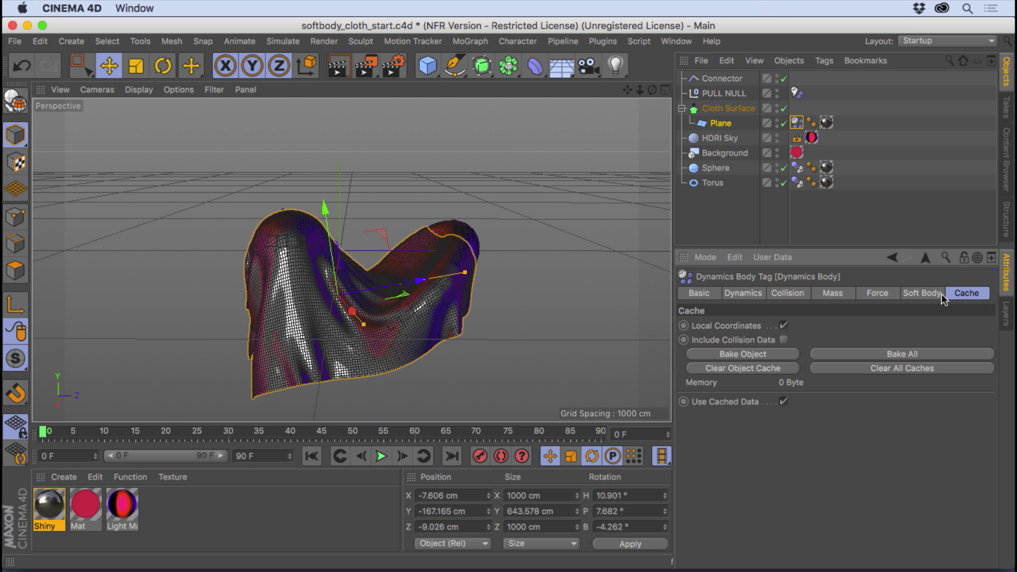
pyautogui.click(758, 353)
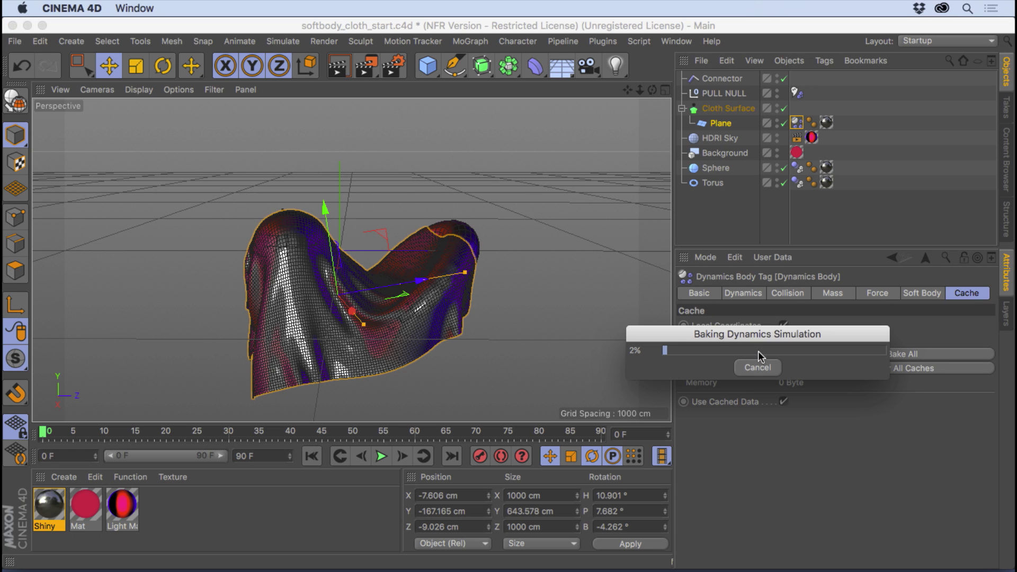